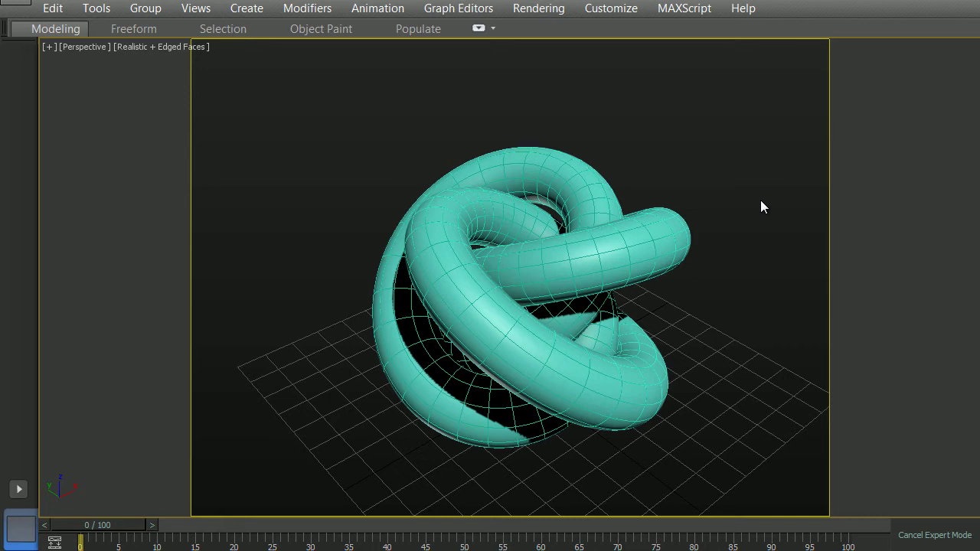
Hide the safe frame and switch the maximized viewport to the Top view
key(shift+f)
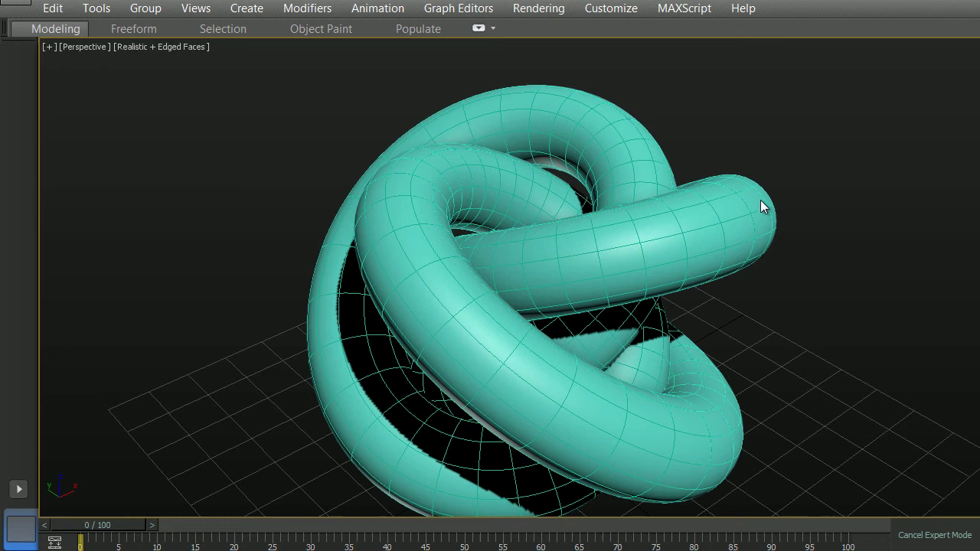
click(760, 200)
key(alt+w)
click(457, 169)
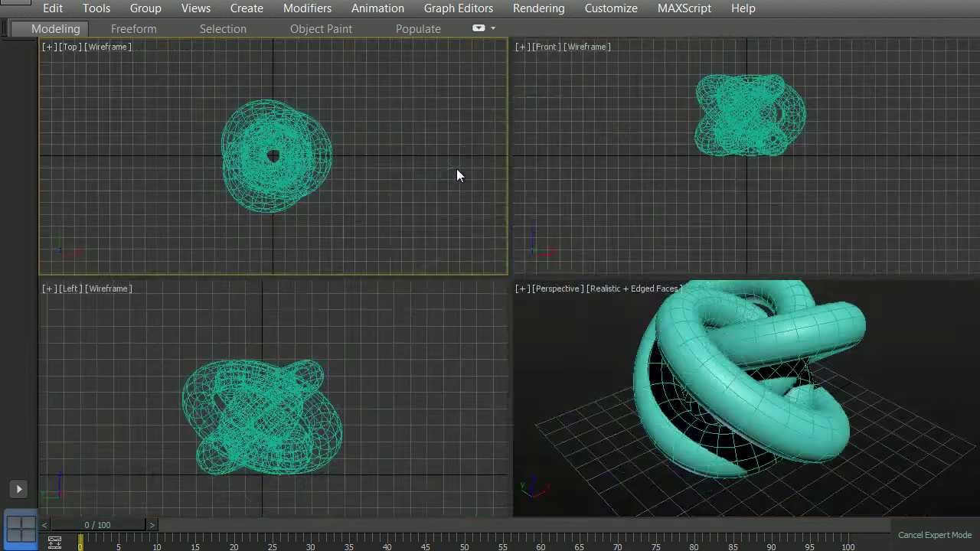
key(alt+w)
middle_drag(504, 203, 442, 218)
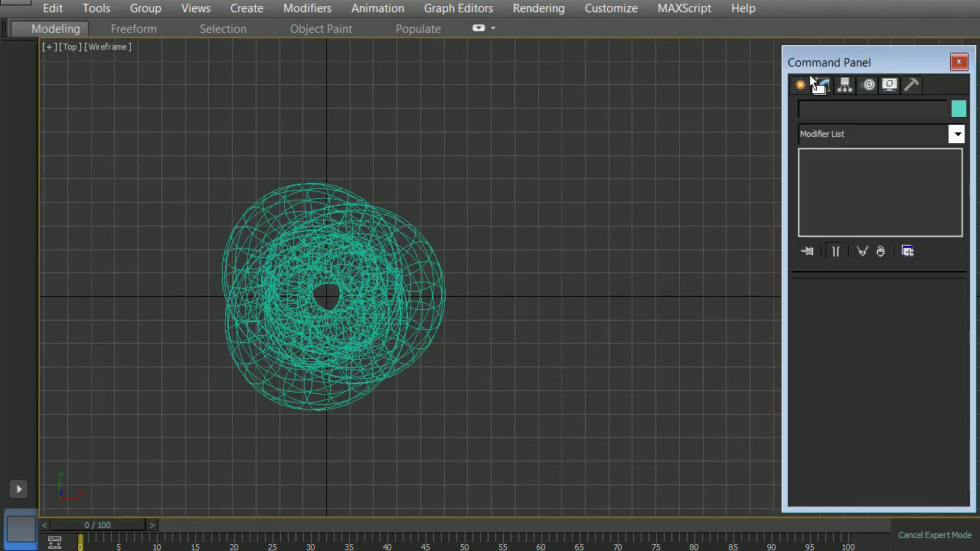
Create a standard Free camera in the Top view beside the torus knot, on its positive X side
click(801, 84)
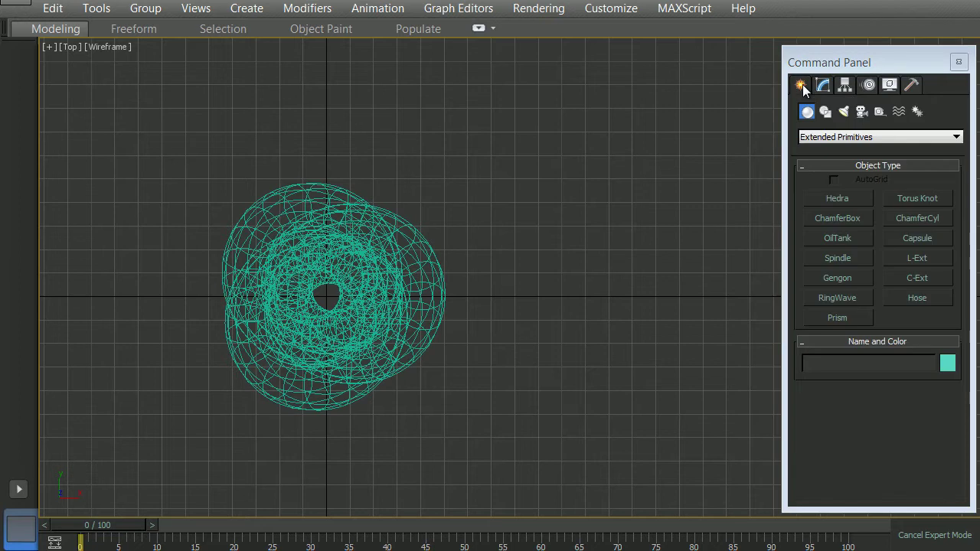
click(861, 111)
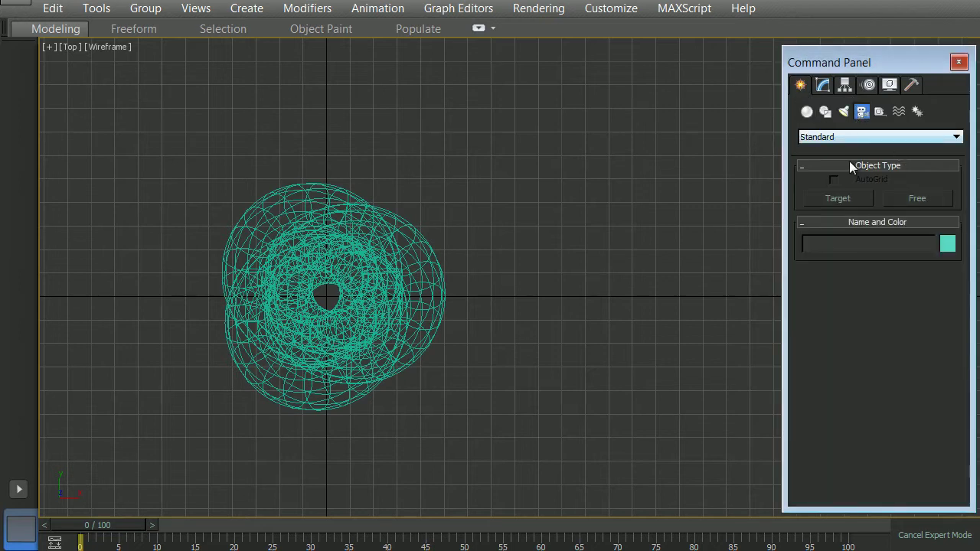
click(917, 198)
click(667, 268)
right_click(681, 307)
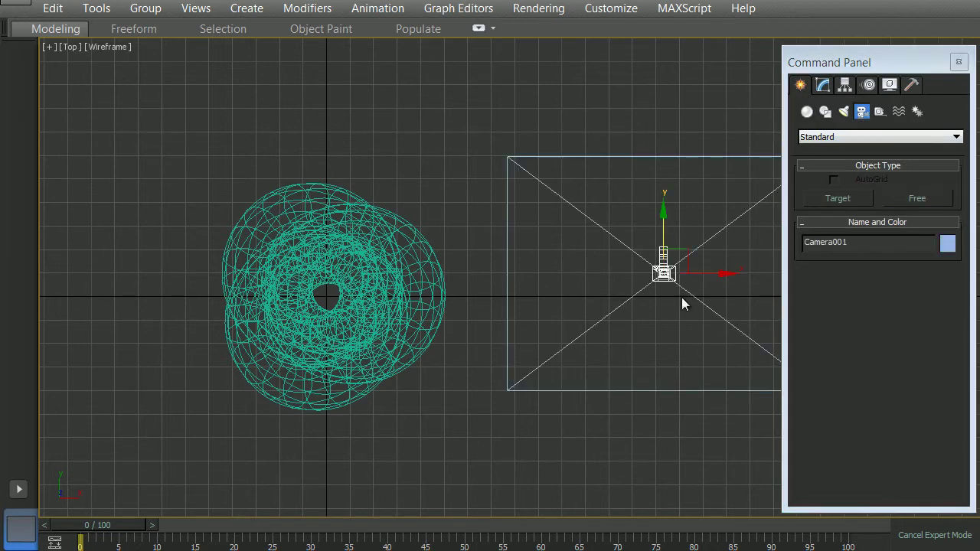
Rotate the camera so it looks horizontally along the X axis toward the torus knot
middle_drag(664, 212, 543, 170)
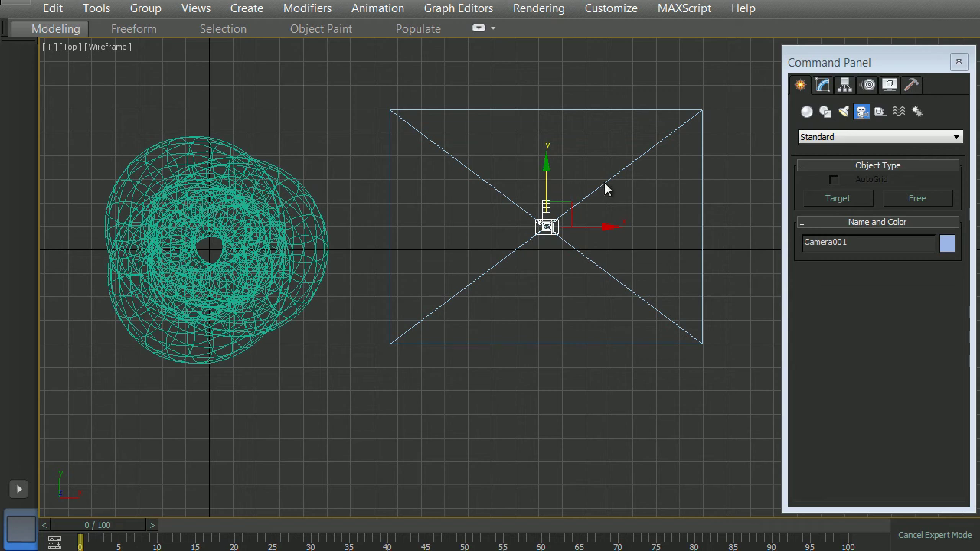
key(e)
drag(595, 198, 584, 142)
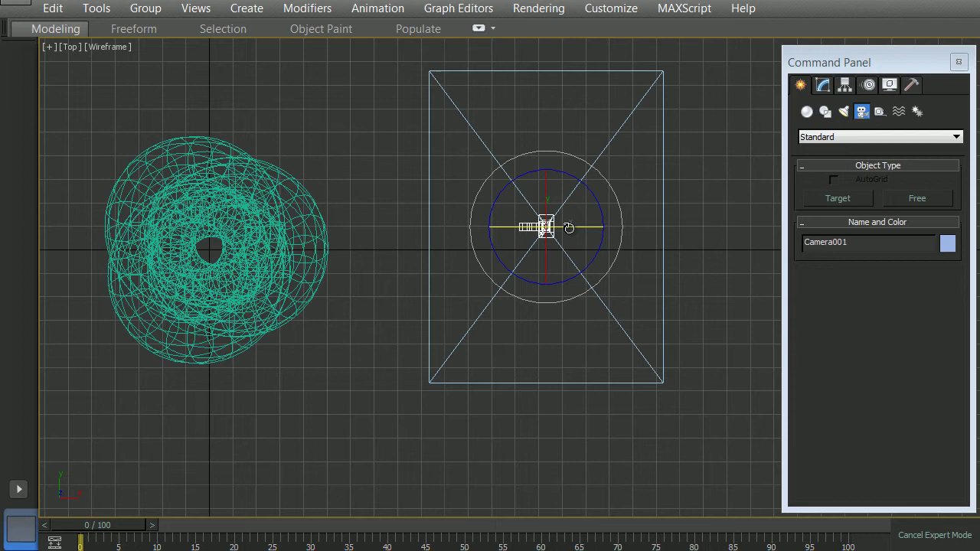
drag(569, 228, 638, 232)
key(w)
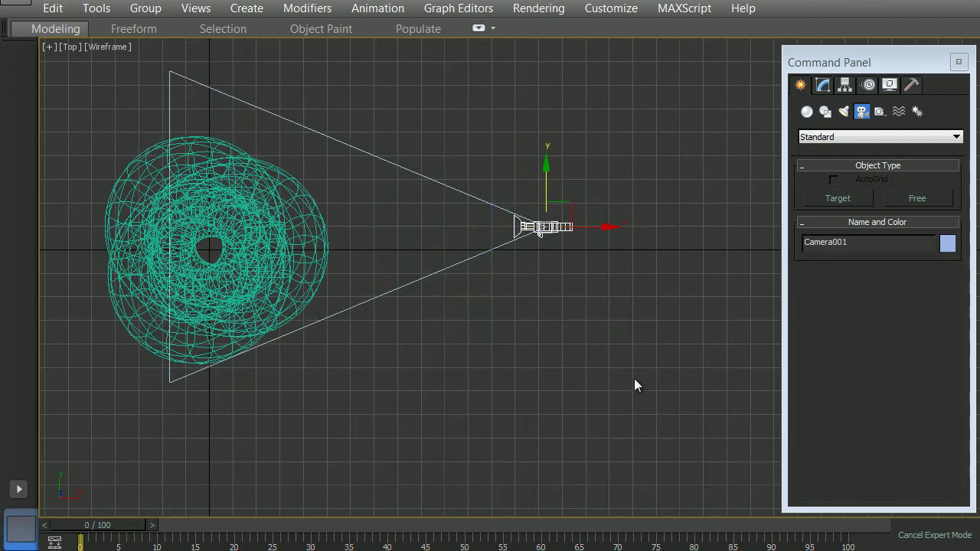
Leave Expert Mode, set the camera's Y position to 0 cm, and look through the camera in the perspective viewport
key(ctrl+x)
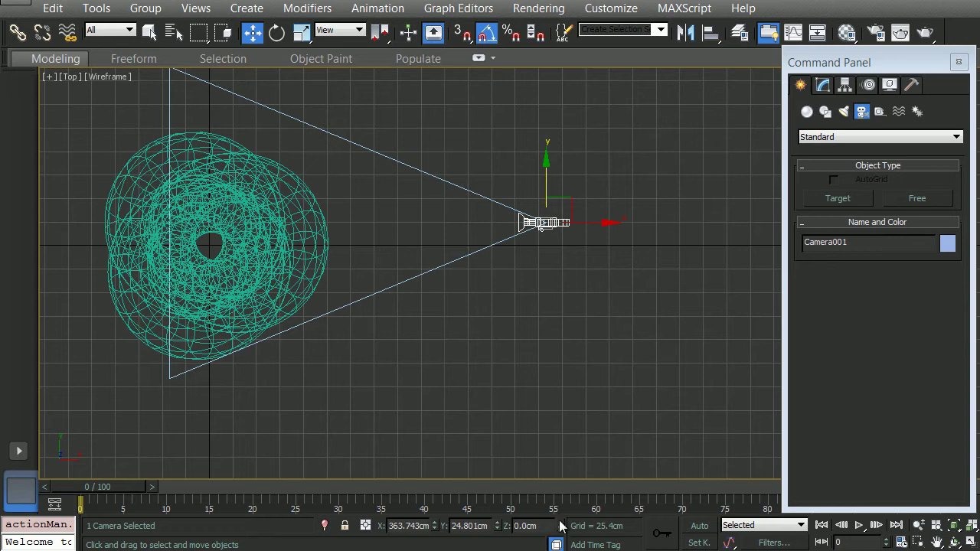
right_click(497, 526)
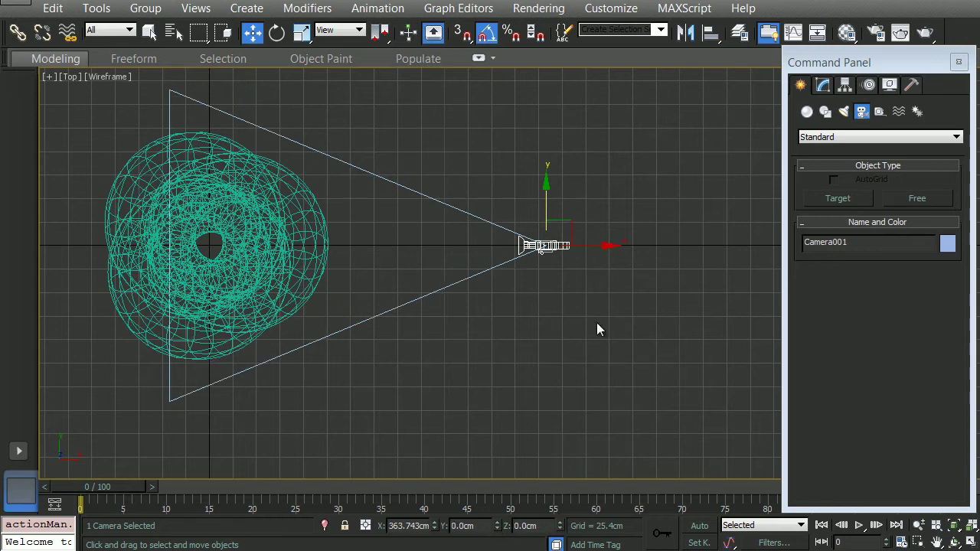
key(alt+w)
key(alt+w)
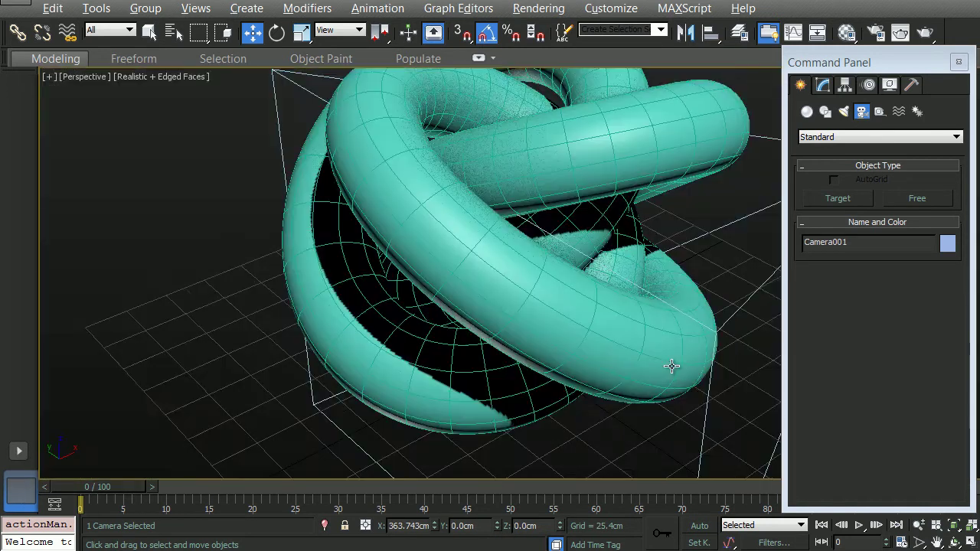
key(c)
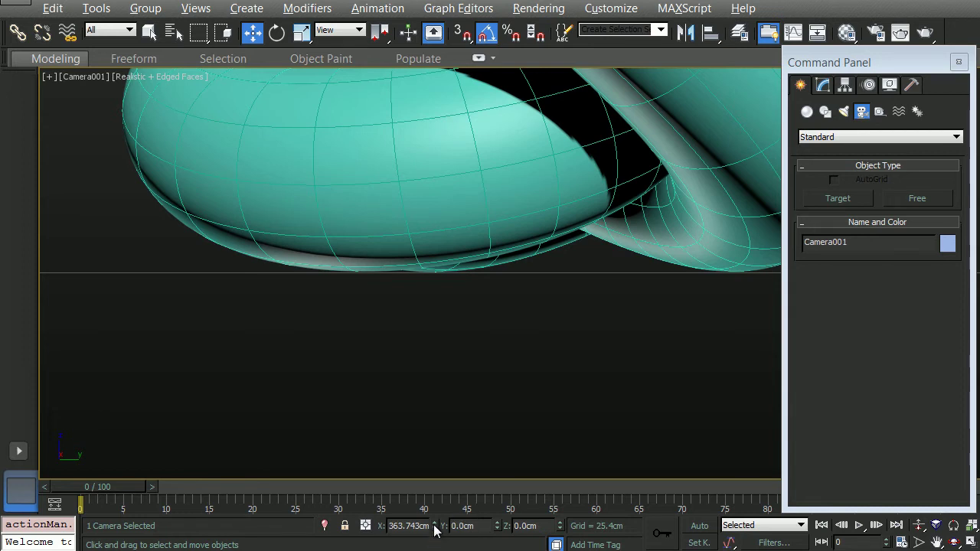
Move the camera to X 526.303 cm and Z 78.181 cm to frame the knot, with the safe frame shown
drag(434, 530, 500, 30)
drag(562, 526, 563, 412)
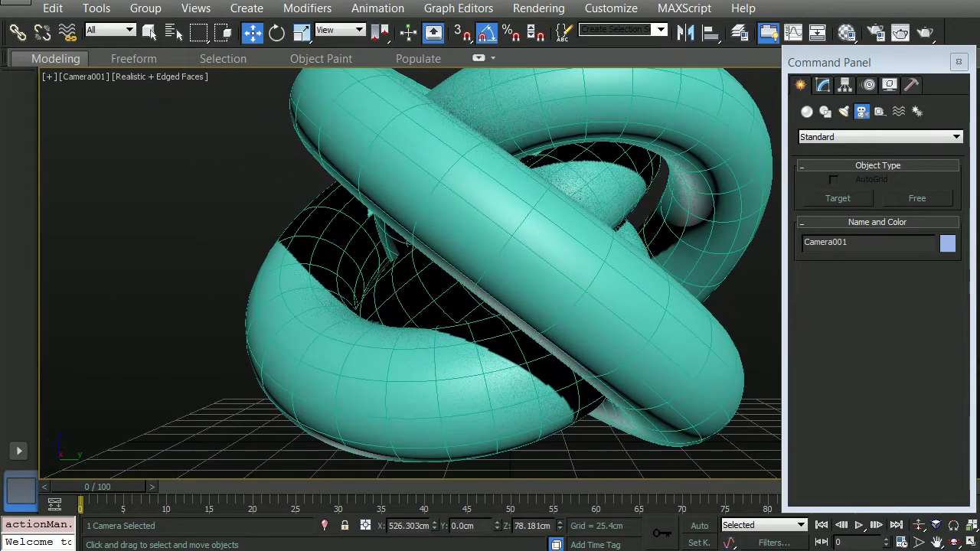
key(shift+f)
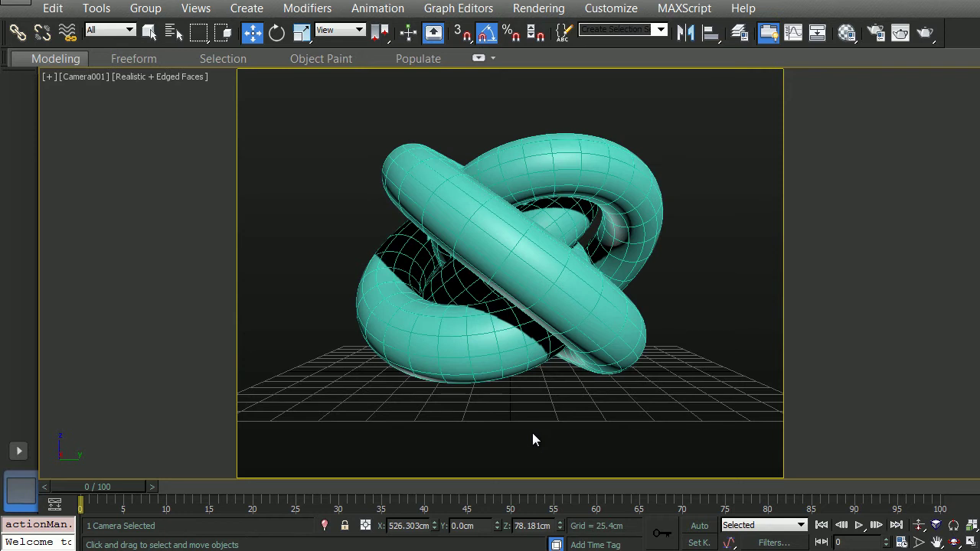
Set the render output width to 1000, keep the height at 480, and lock the image aspect ratio
key(F10)
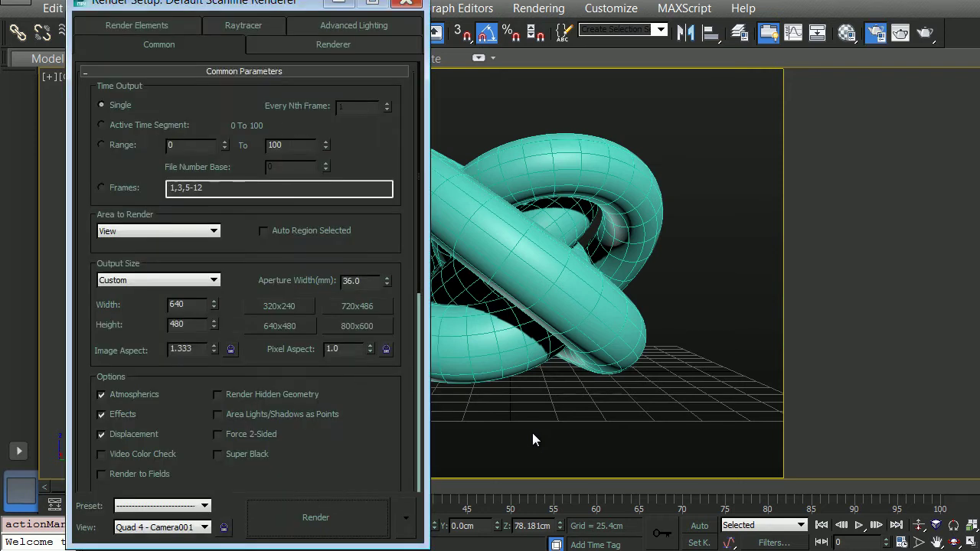
click(178, 306)
drag(179, 306, 81, 299)
text(1000)
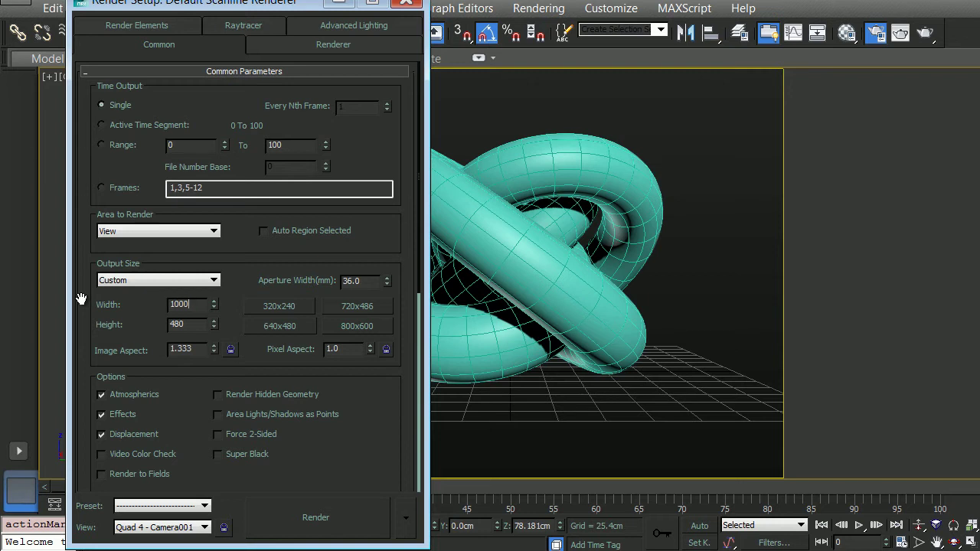
key(Return)
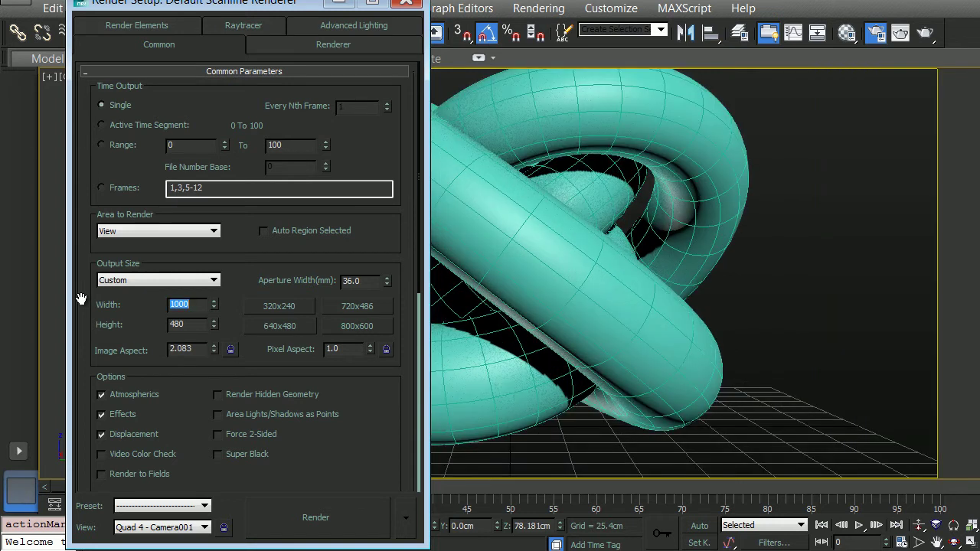
click(229, 349)
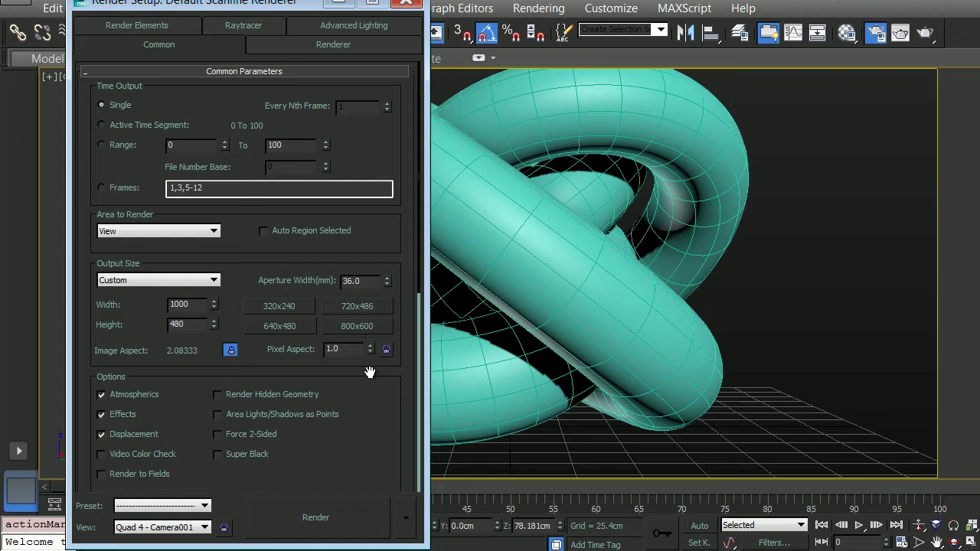
click(406, 2)
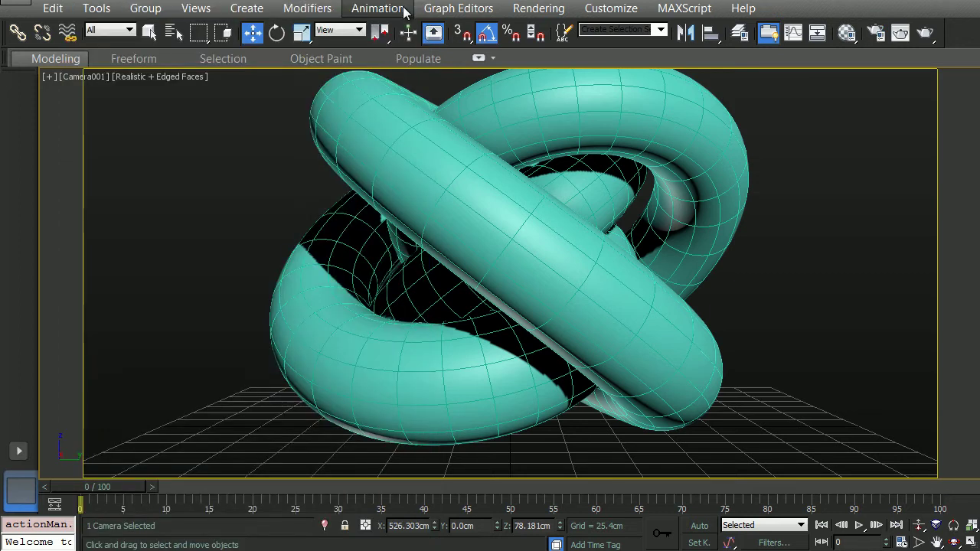
Move the camera to X 667.07 cm and Z 85.09 cm, and return to Expert Mode
drag(560, 530, 543, 321)
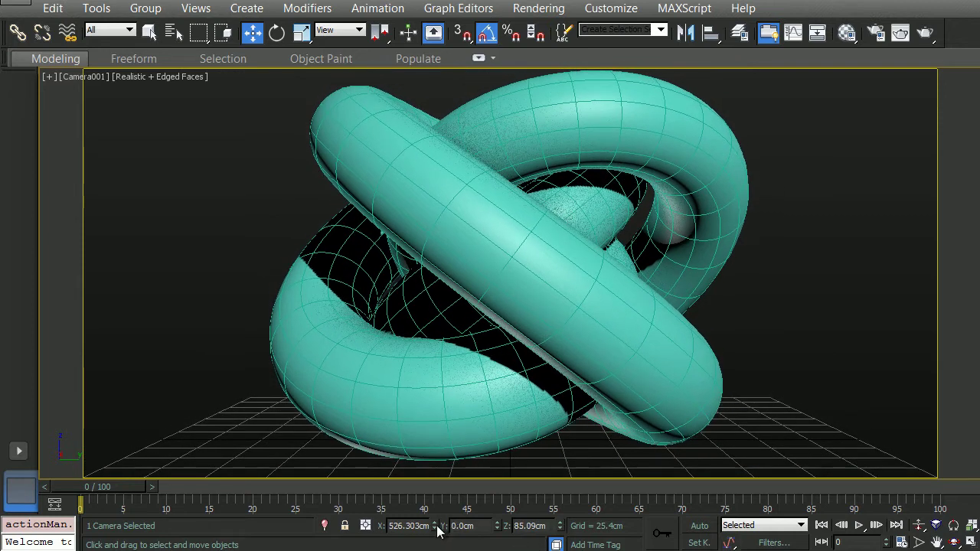
drag(435, 527, 404, 366)
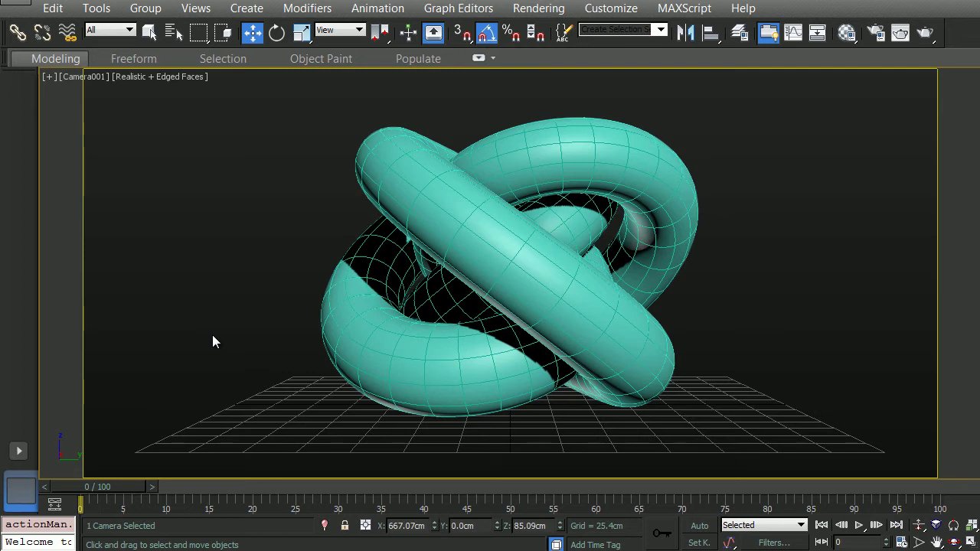
key(ctrl+x)
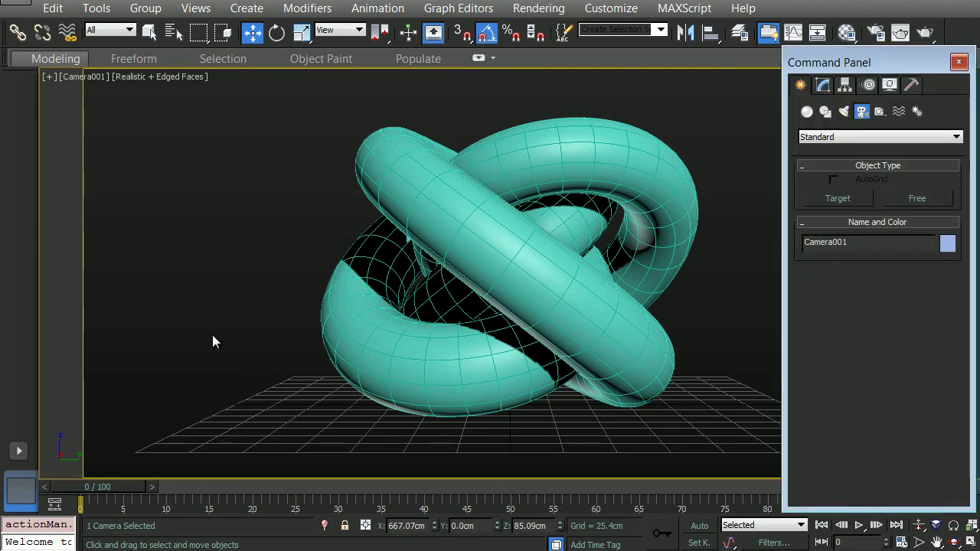
Rename the camera Angle_Main
click(828, 86)
click(862, 113)
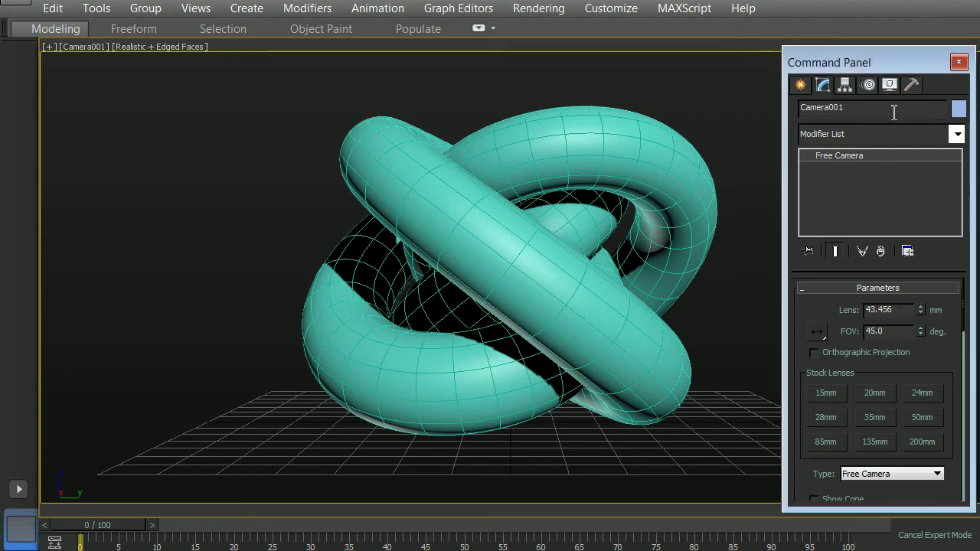
drag(894, 113, 576, 103)
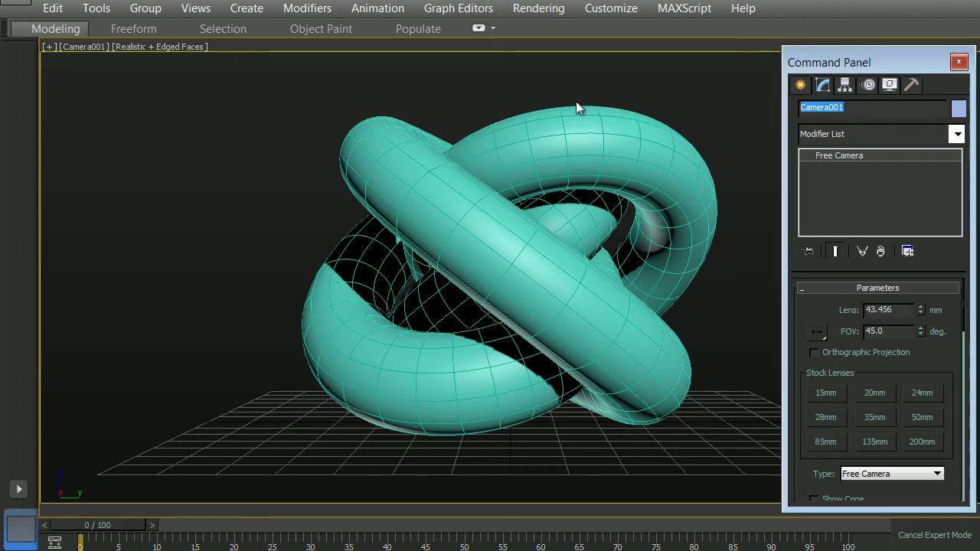
text(Angle)
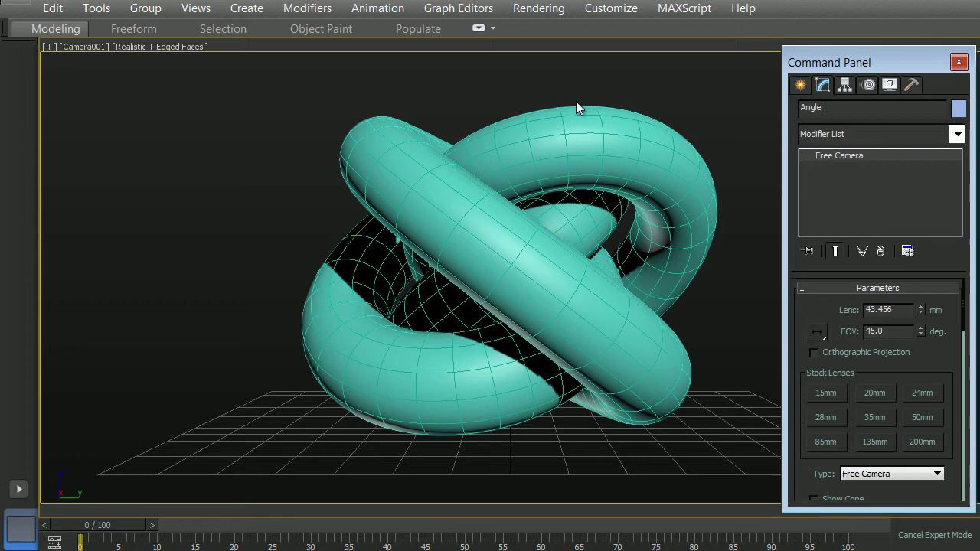
text(_Main)
key(Return)
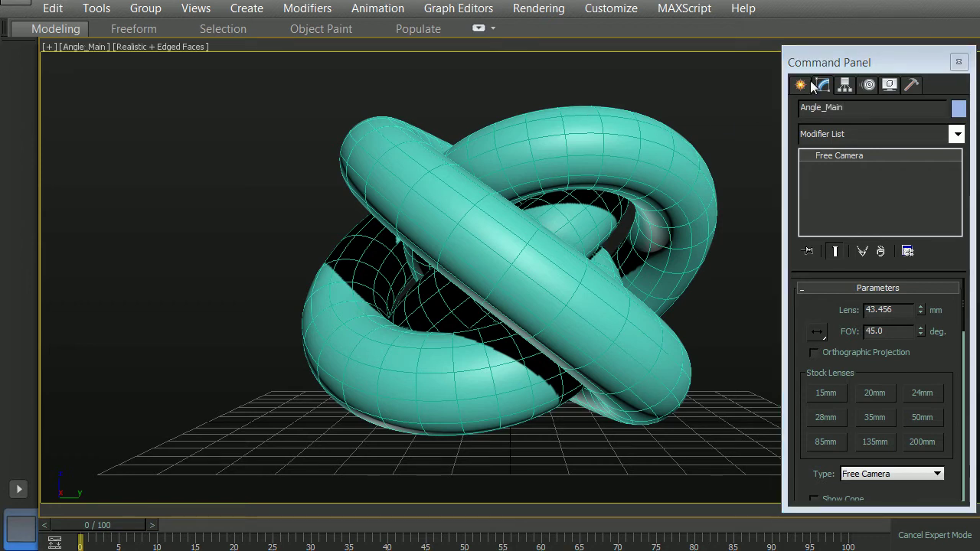
Lock the camera's Move, Rotate and Scale transforms on the X, Y and Z axes
click(850, 84)
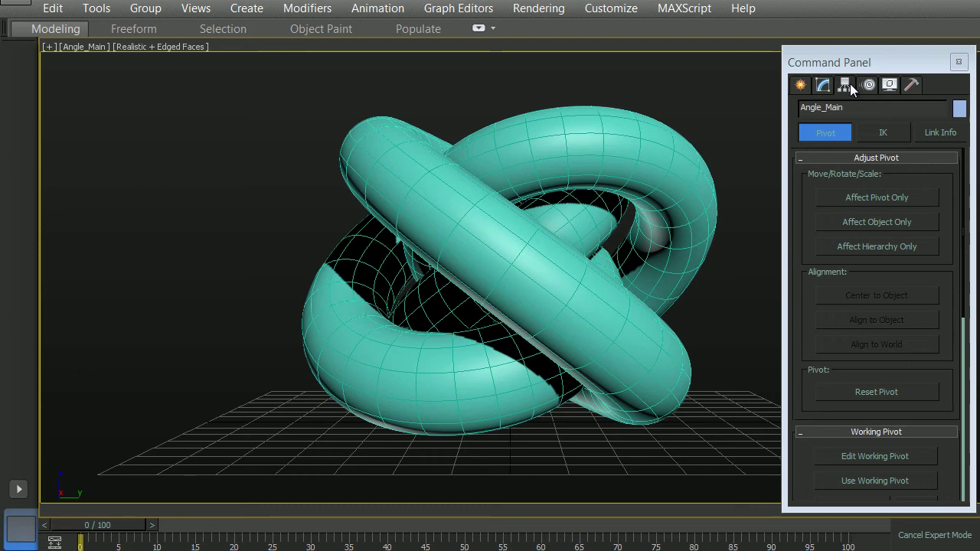
click(959, 133)
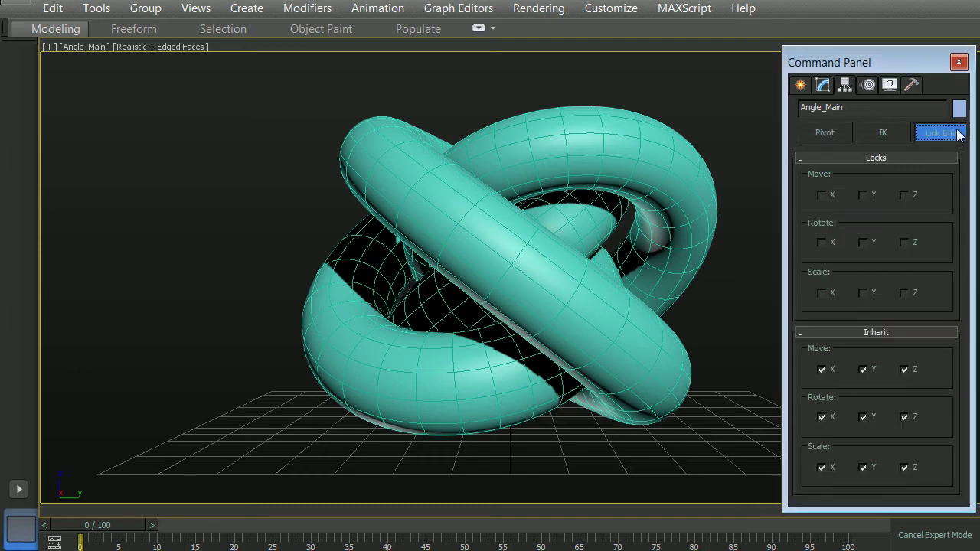
click(823, 195)
click(863, 195)
click(906, 196)
click(823, 243)
click(867, 243)
click(864, 294)
click(702, 233)
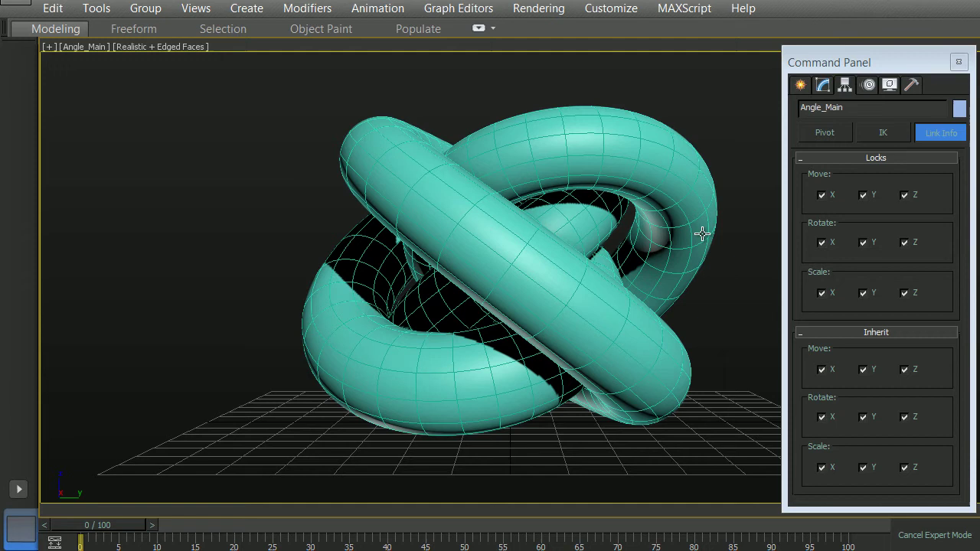
Hide the command panel, switch the viewport to Perspective, and examine the knot and the camera from outside
key(3)
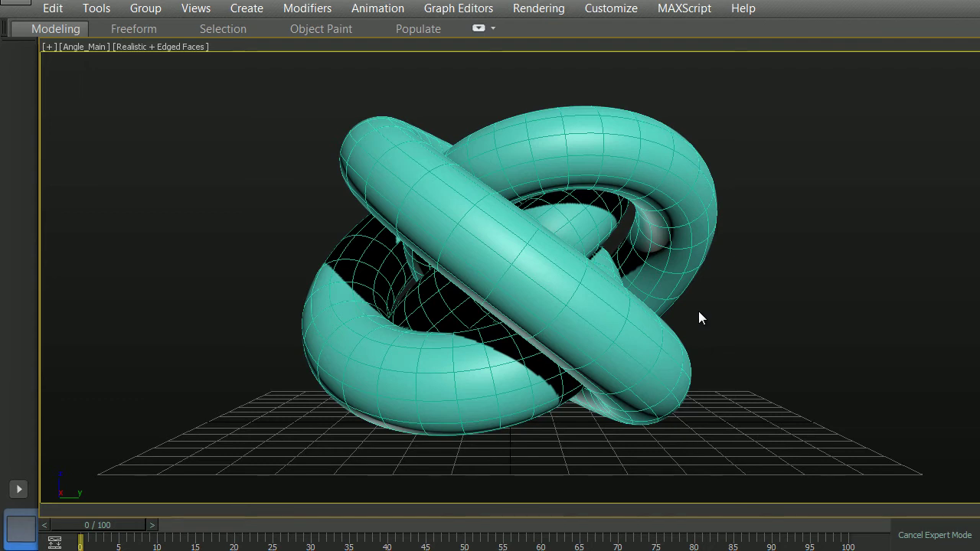
key(v)
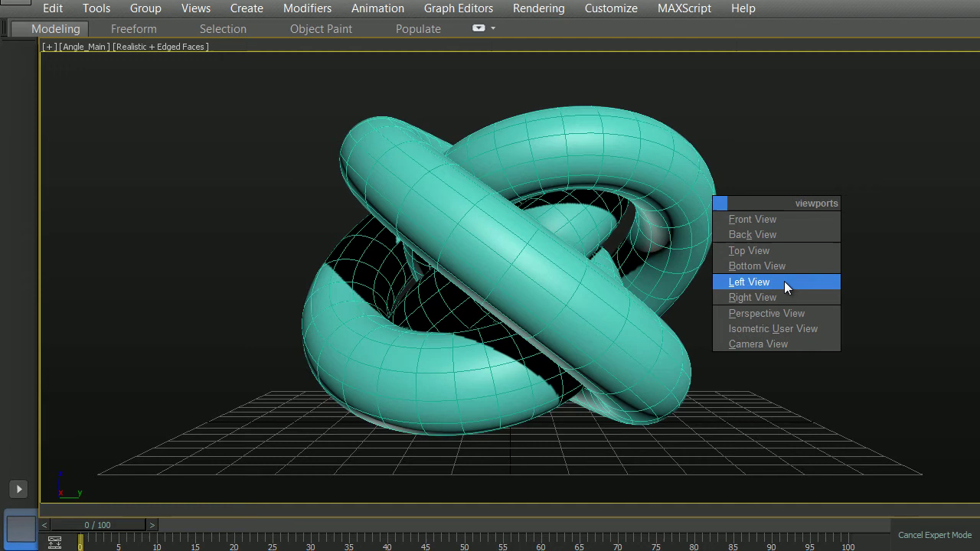
click(786, 311)
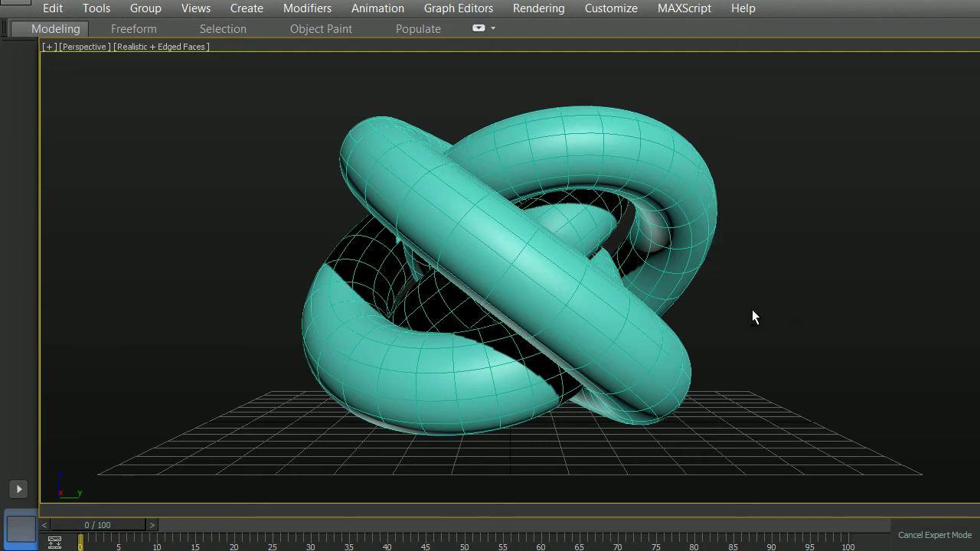
scroll(705, 318, up, 8)
scroll(705, 318, down, 10)
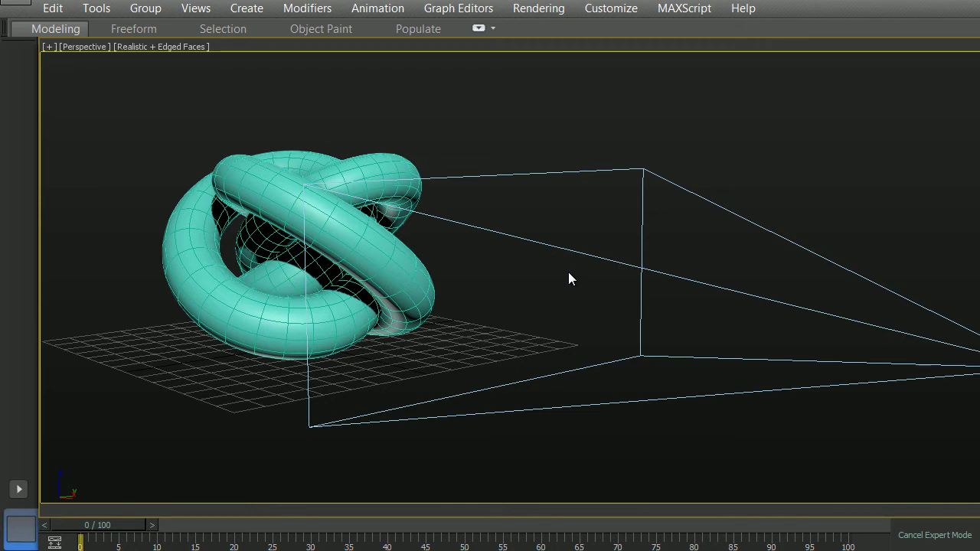
scroll(564, 276, up, 5)
middle_drag(429, 321, 637, 318)
scroll(540, 251, down, 5)
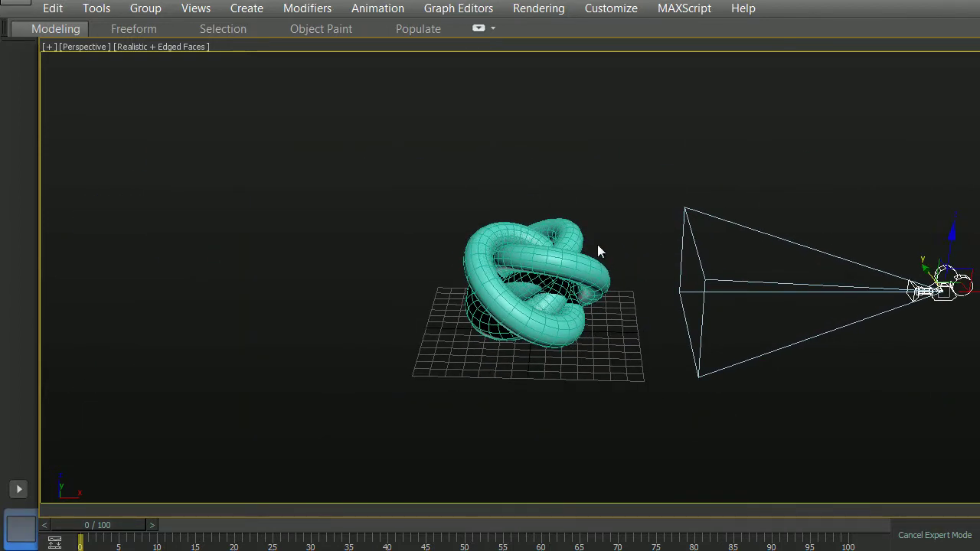
Draw a circle spline with a radius of about 491 cm on the ground plane beside the torus knot
key(3)
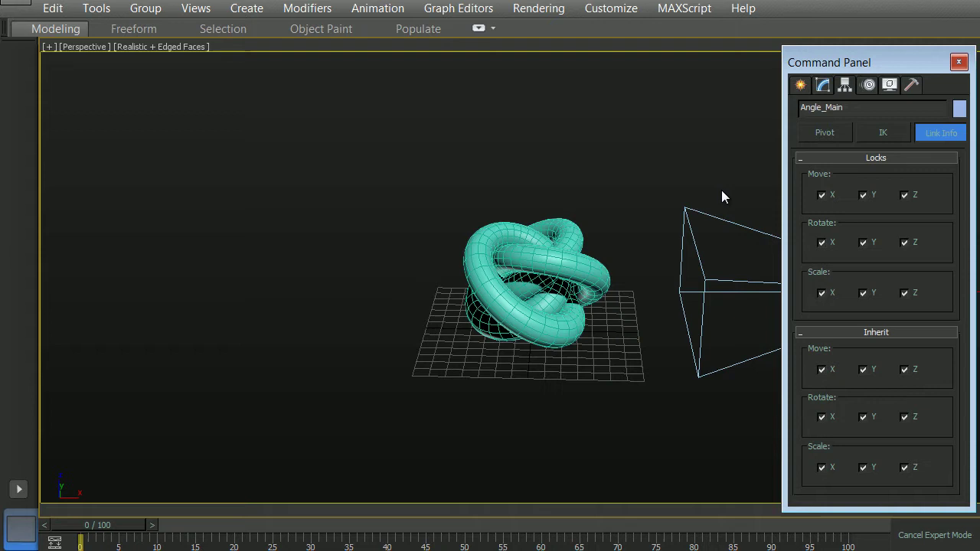
middle_drag(721, 189, 623, 229)
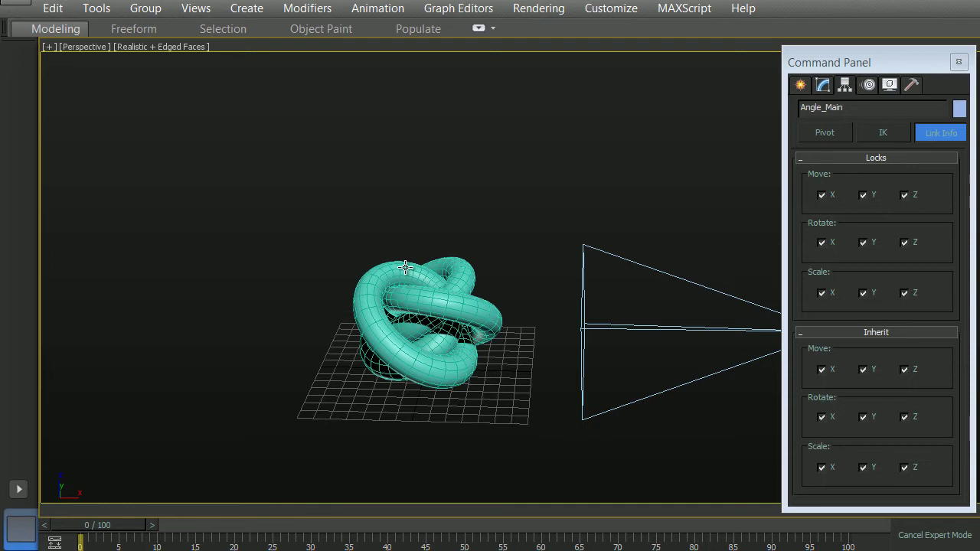
click(800, 85)
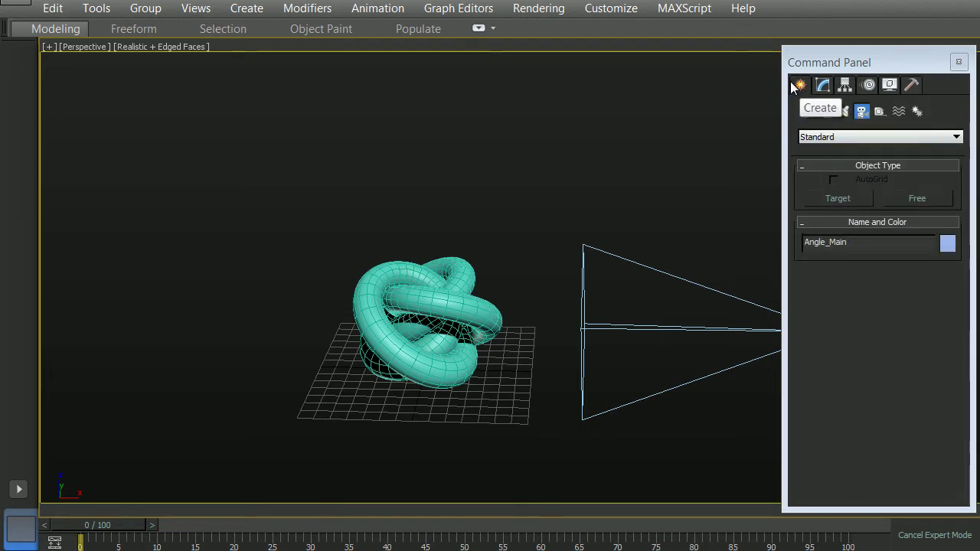
click(825, 111)
click(846, 237)
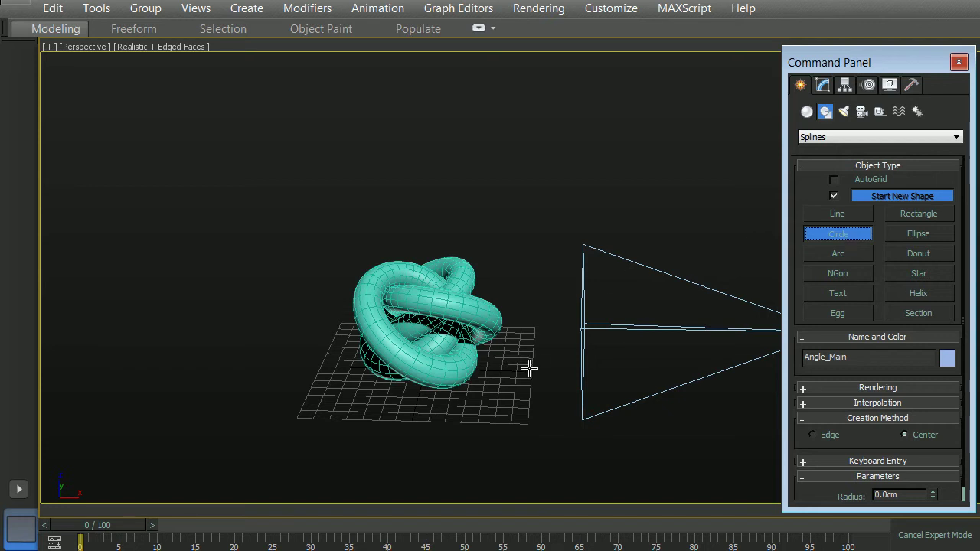
drag(519, 360, 516, 262)
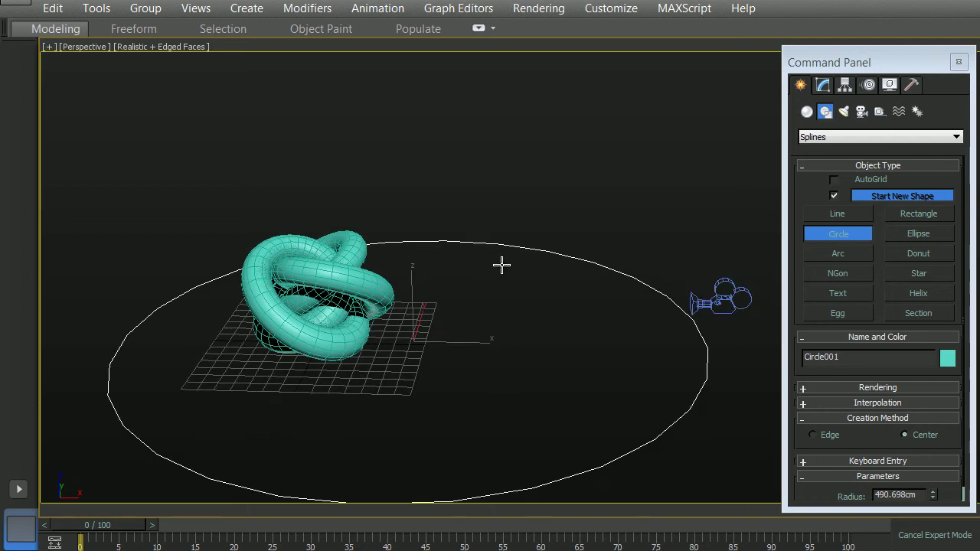
right_click(447, 253)
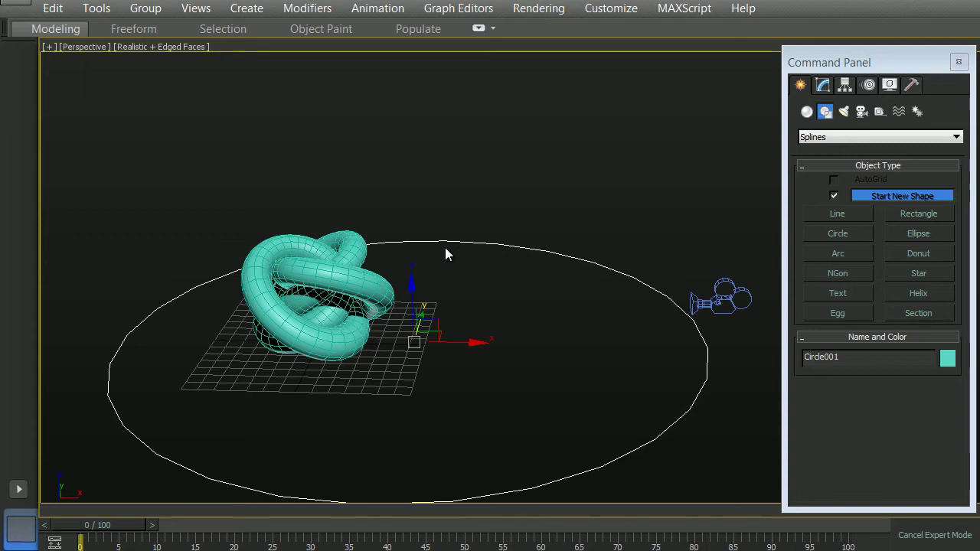
Leave Expert Mode and move the circle to X 0, Y 0 and about Z 90 cm, centred around the knot
key(ctrl+x)
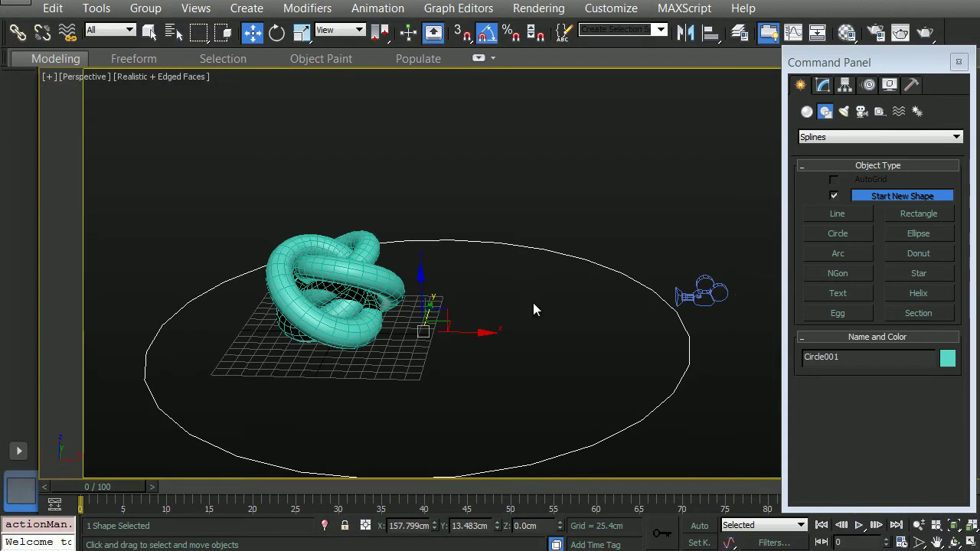
right_click(497, 532)
right_click(434, 528)
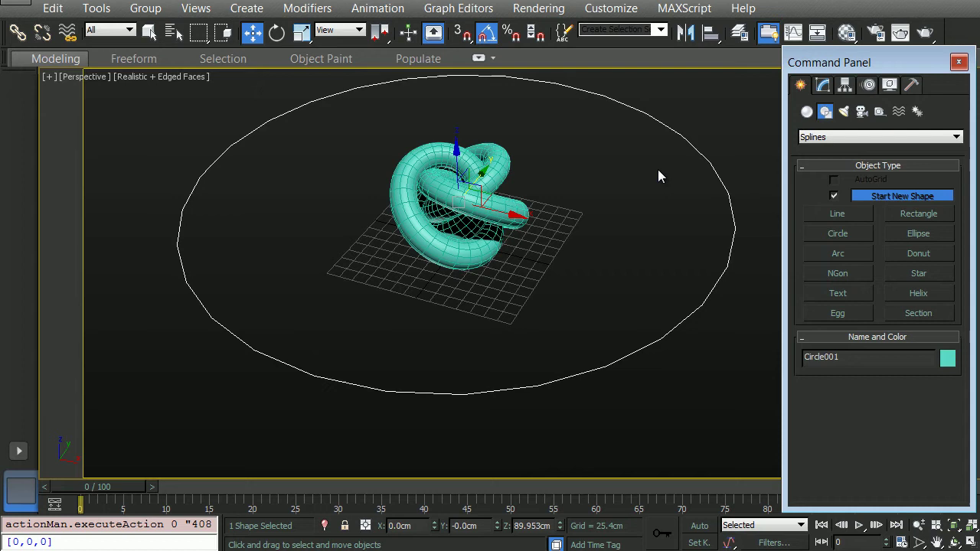
Lock the circle's Move transform on X, Y and Z, test the lock, and return to Expert Mode
click(844, 85)
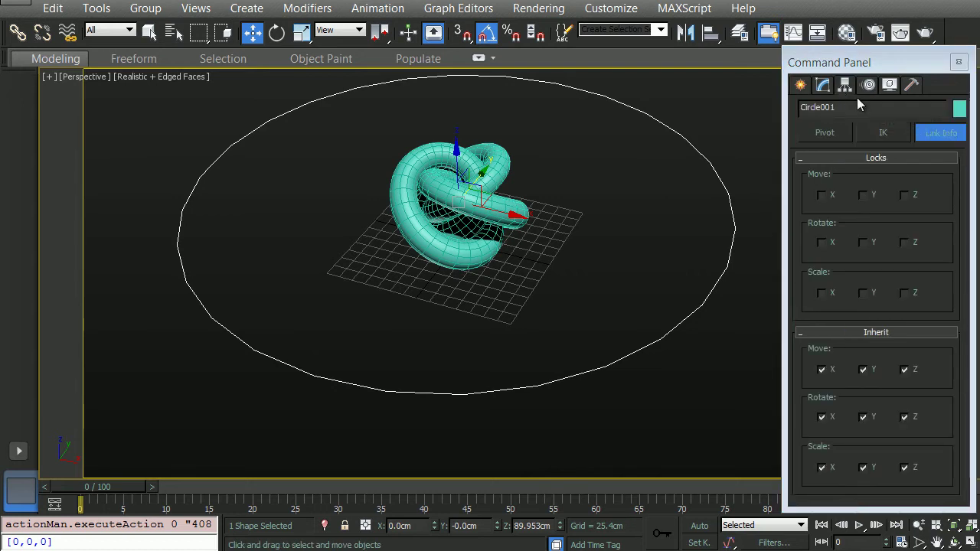
click(823, 195)
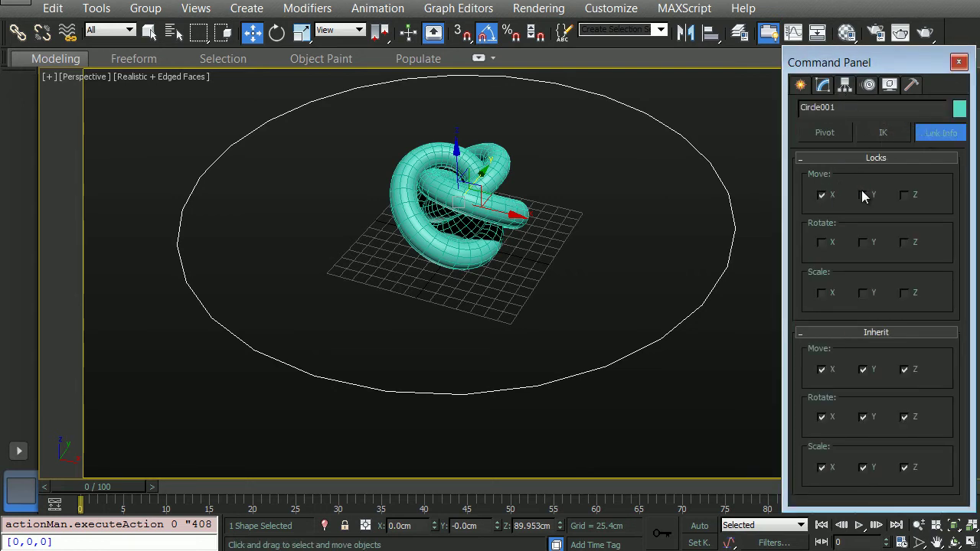
click(902, 196)
middle_drag(550, 214, 581, 221)
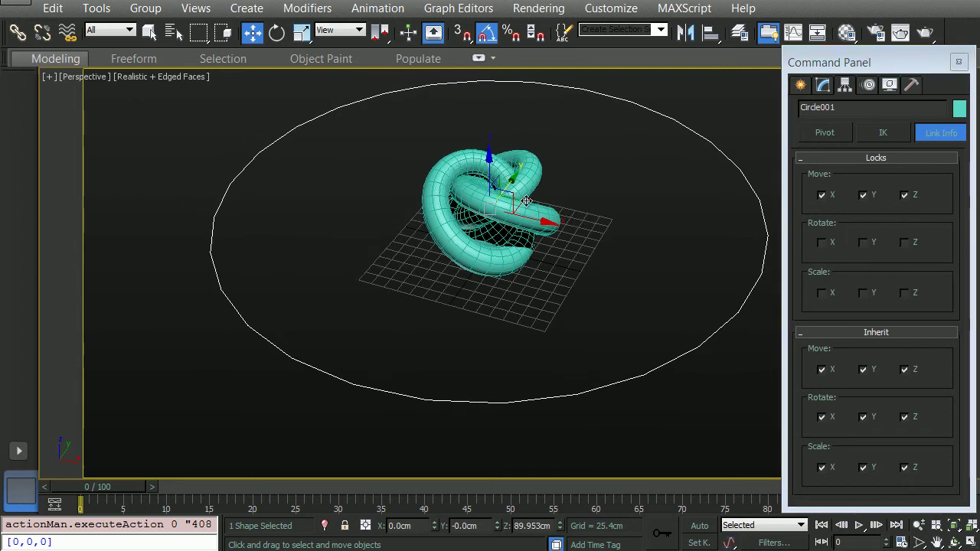
mouse_move(508, 203)
mouse_down()
mouse_move(468, 134)
mouse_move(581, 204)
mouse_move(497, 232)
mouse_move(521, 195)
mouse_up()
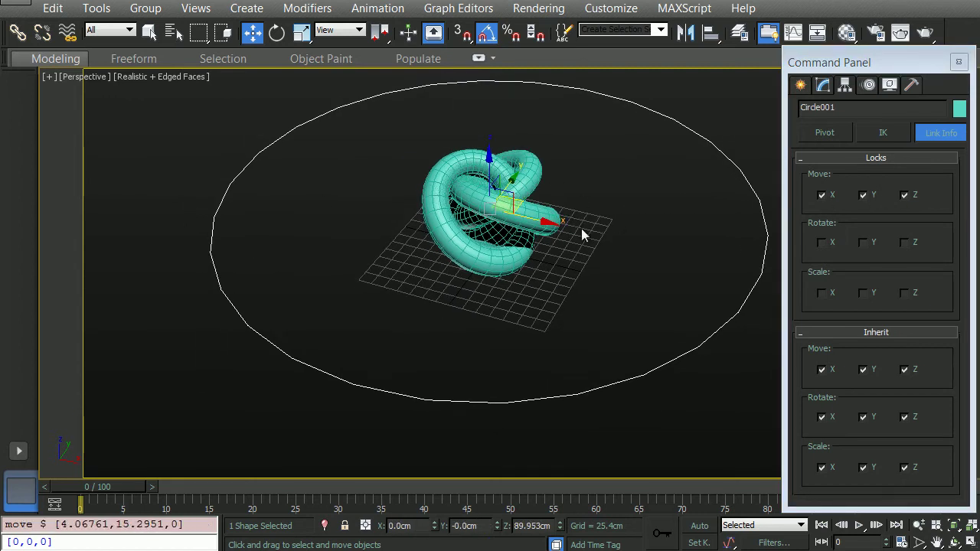
key(ctrl+x)
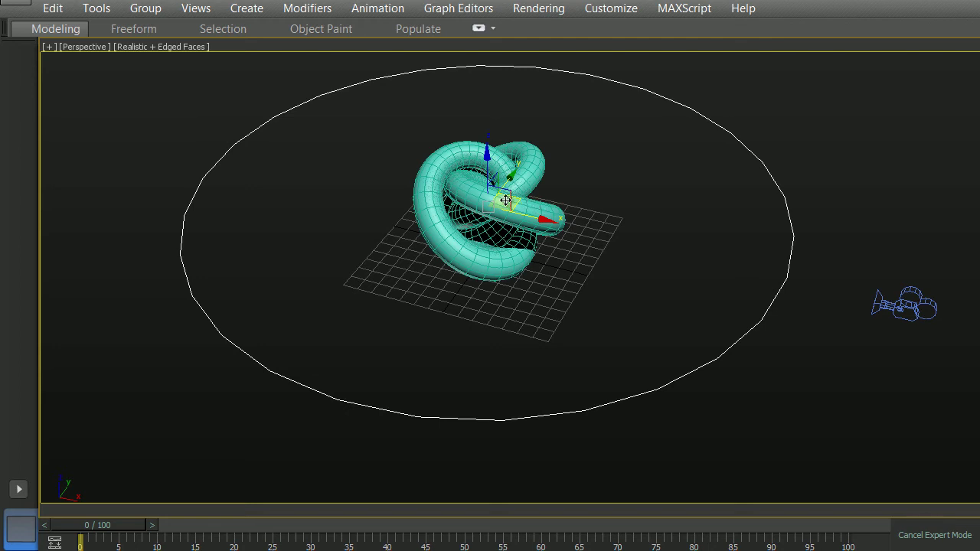
Try rotating the circle about its different axes and undo the rotation
mouse_move(615, 173)
middle_down()
mouse_move(627, 199)
mouse_move(626, 187)
middle_up()
key(e)
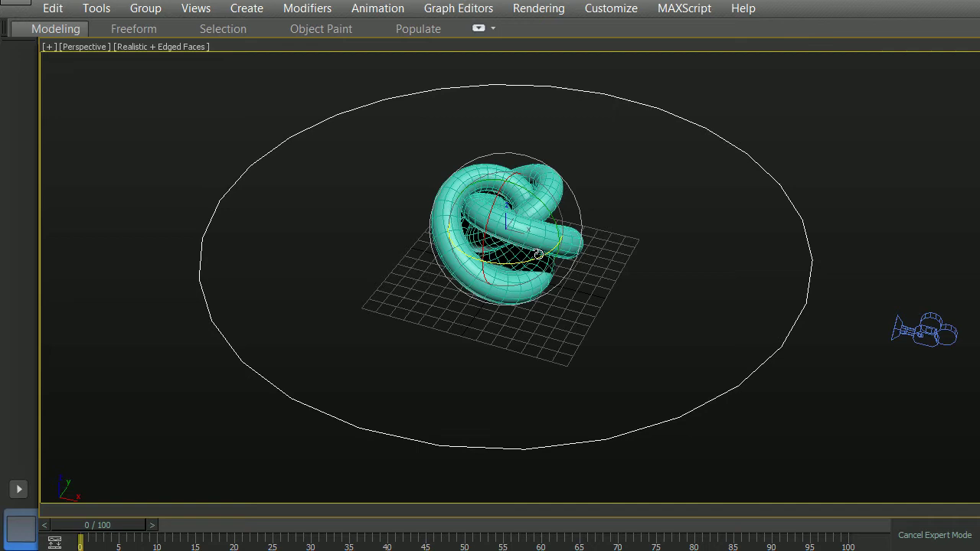
drag(538, 254, 633, 228)
right_click(633, 229)
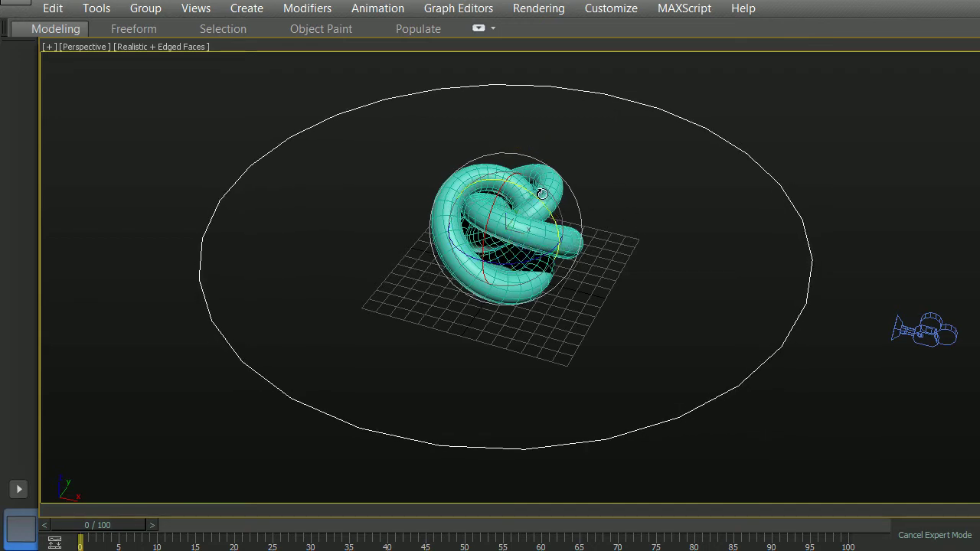
drag(542, 194, 553, 197)
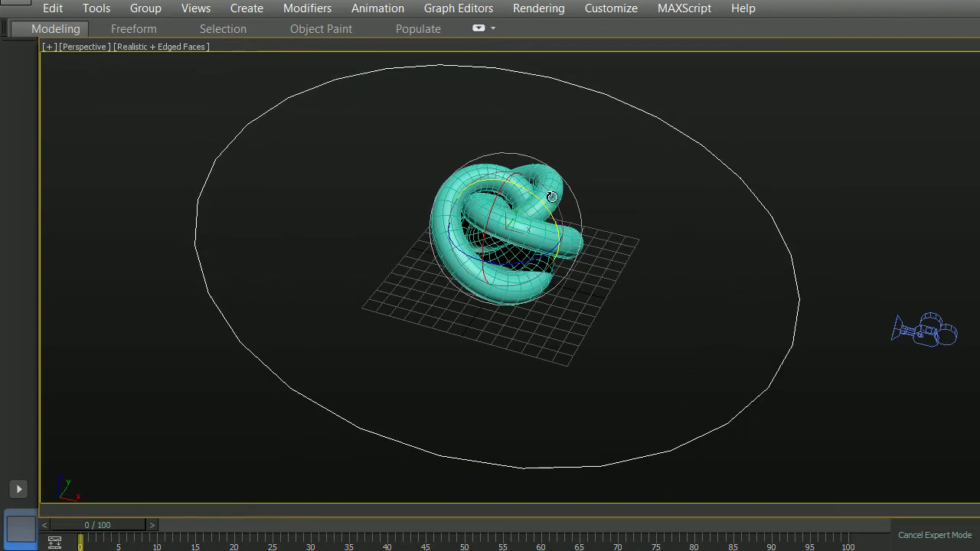
drag(538, 253, 560, 245)
key(ctrl+z)
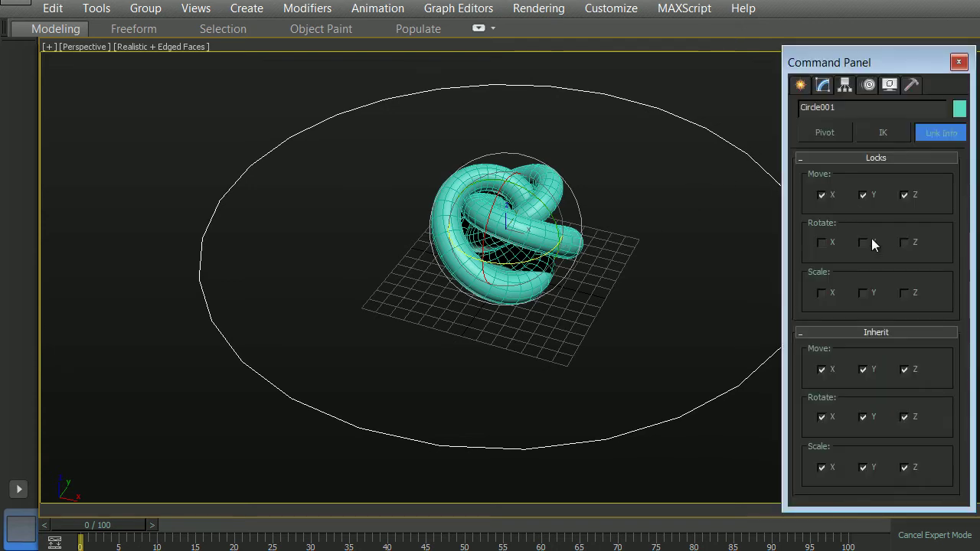
Lock the circle's Rotate transform on the X and Y axes and test that it turns only about Z
click(862, 242)
key(alt+F4)
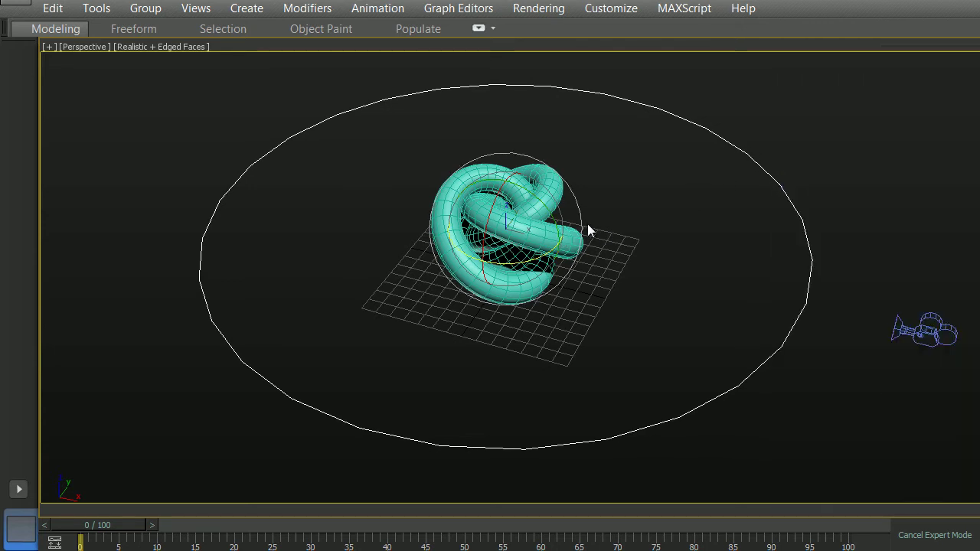
drag(551, 208, 505, 222)
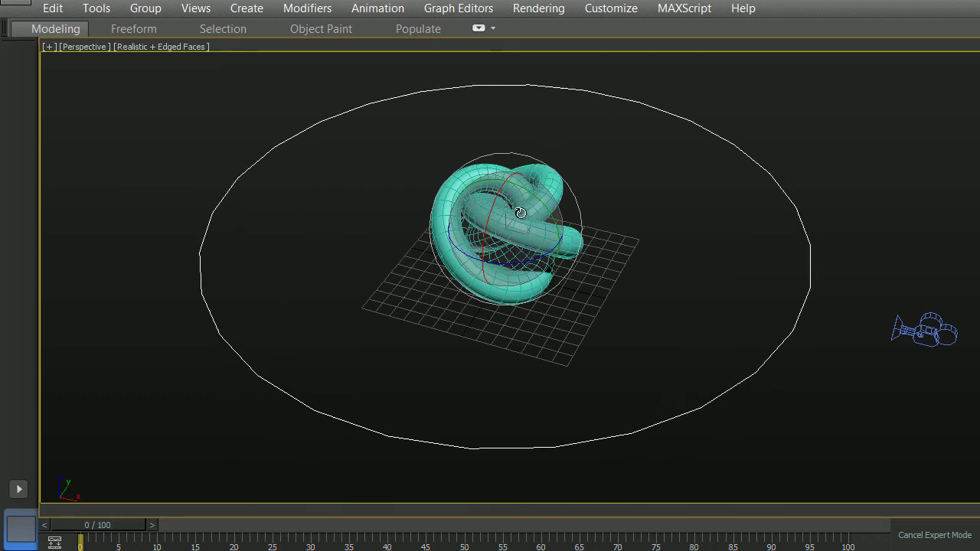
middle_drag(691, 236, 565, 223)
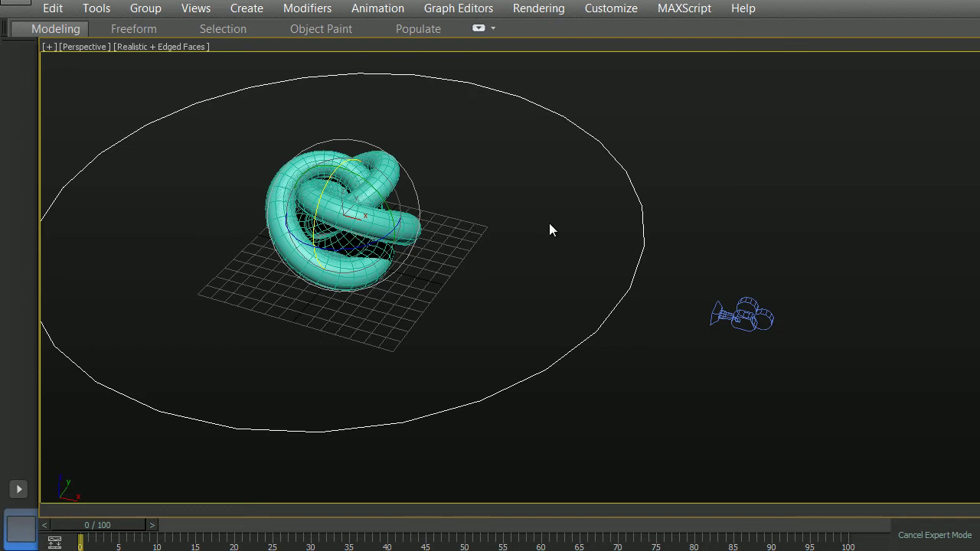
Link the Angle_Main camera to the circle so that the circle is its parent
key(ctrl+x)
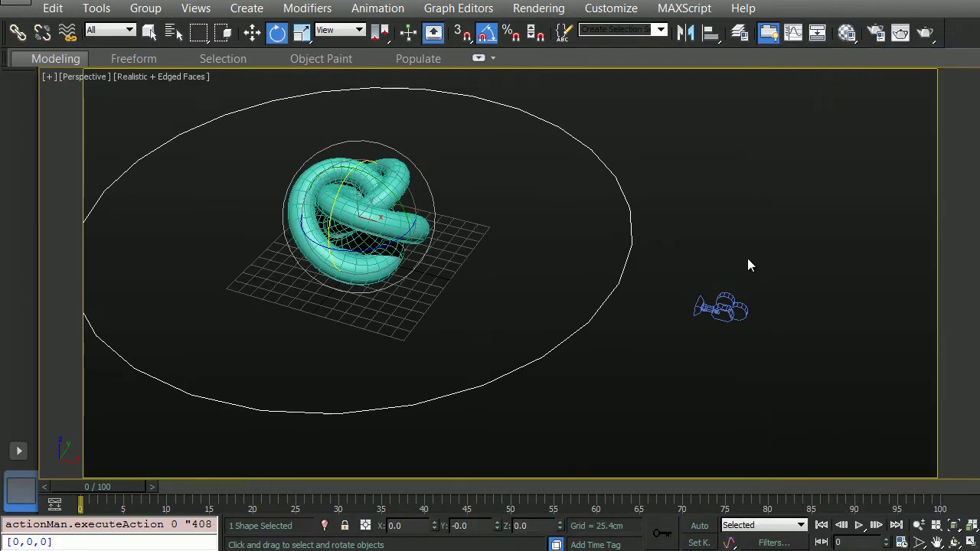
middle_drag(747, 258, 769, 239)
click(744, 281)
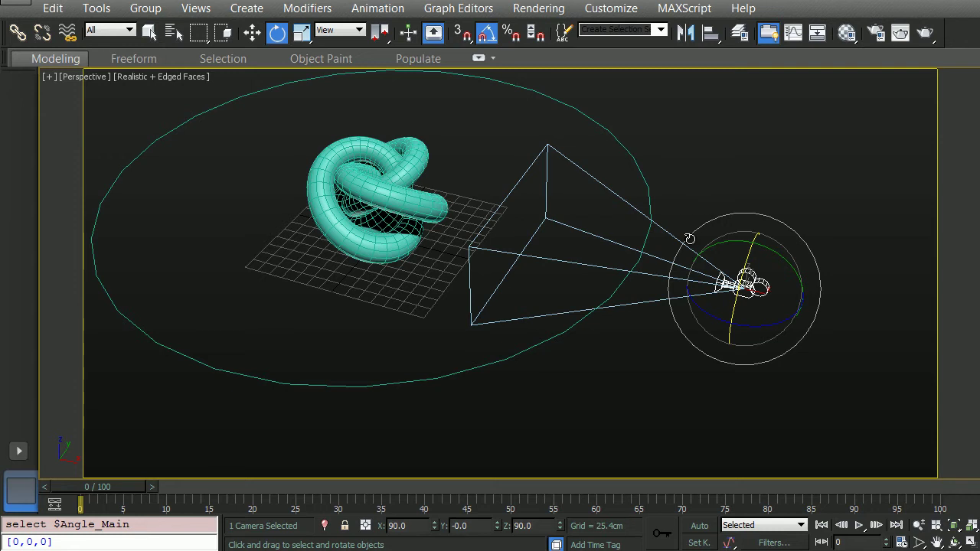
click(19, 33)
drag(729, 292, 400, 335)
right_click(400, 333)
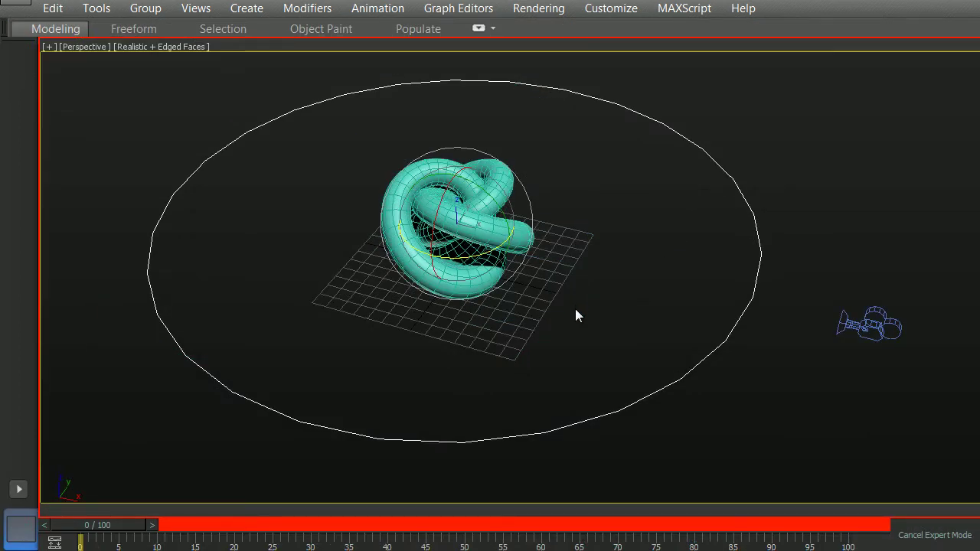
Animate the circle with Auto Key: create a rotation key at frame 0 and rotate it one full turn about Z at frame 100
right_click(92, 533)
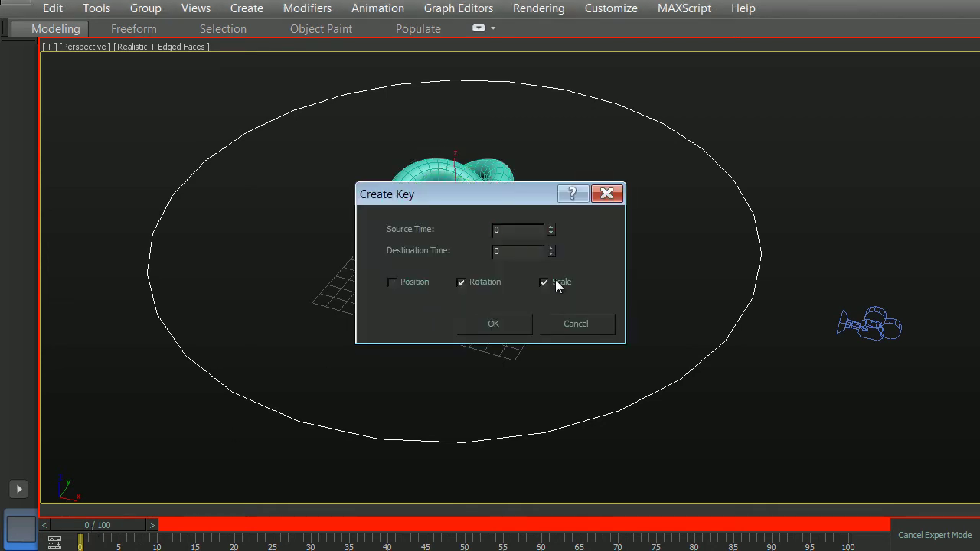
click(505, 324)
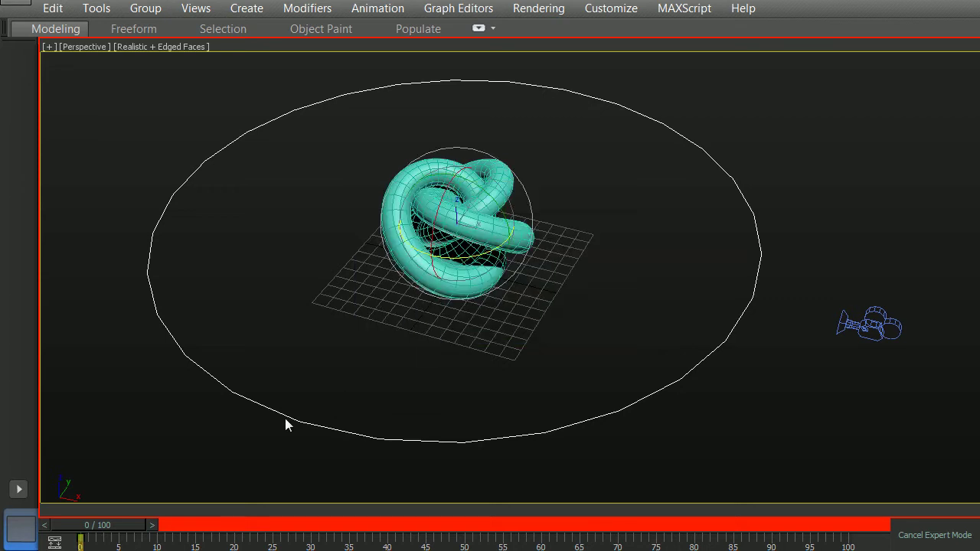
drag(131, 529, 911, 523)
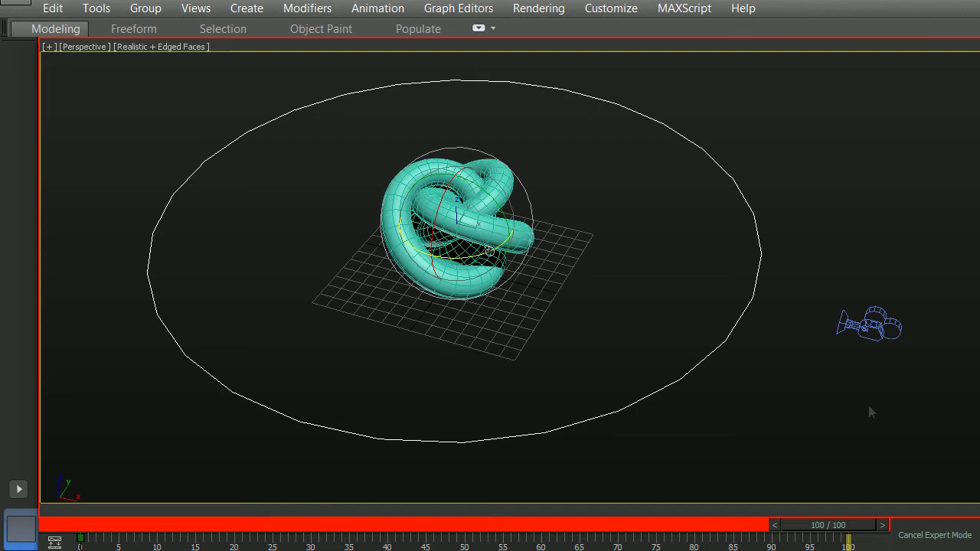
drag(868, 408, 771, 204)
key(Home)
key(n)
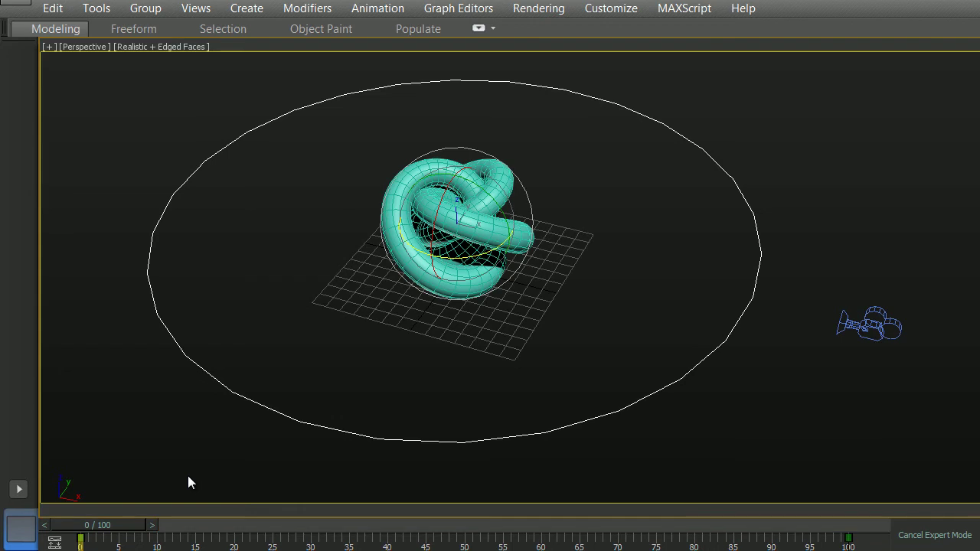
Play the animation and give the circle's rotation keys linear tangents in the Mini Curve Editor for constant speed
key(slash)
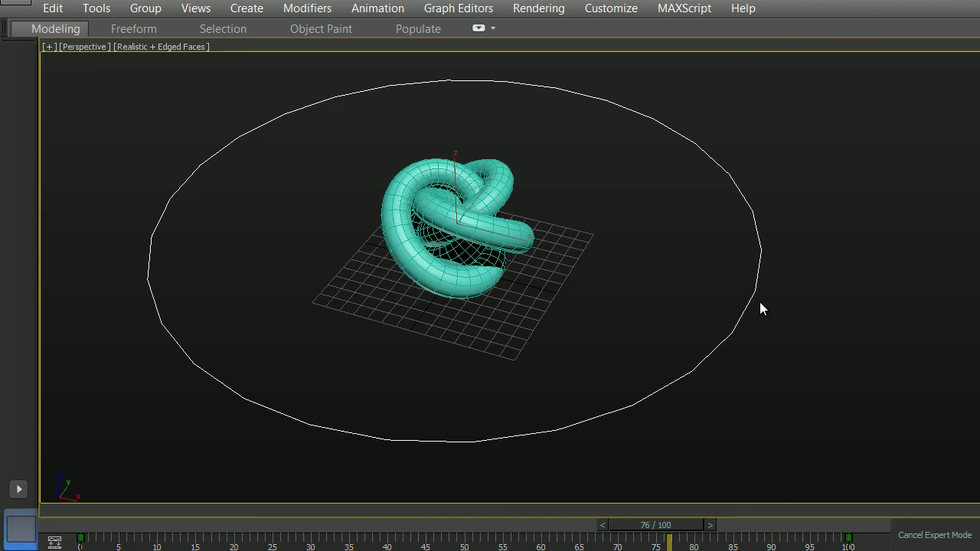
key(e)
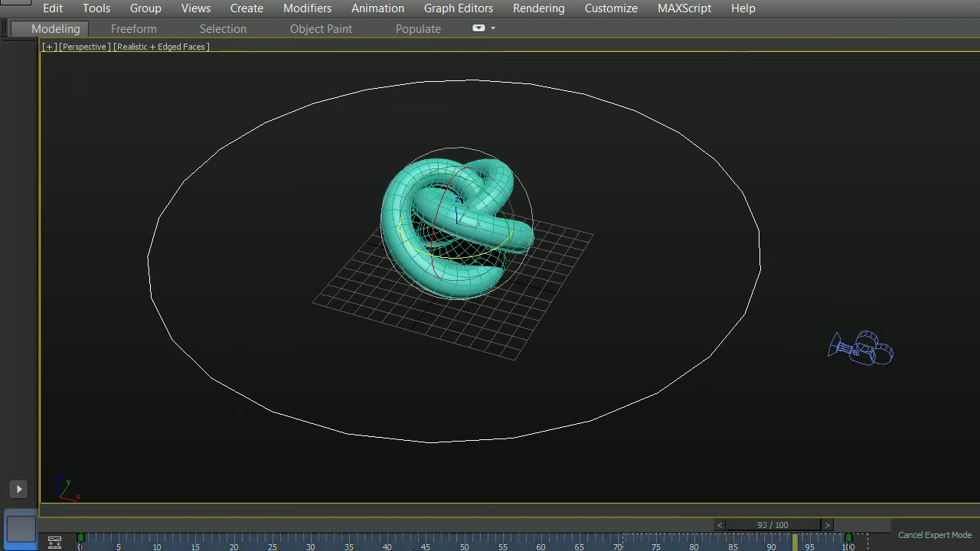
click(59, 544)
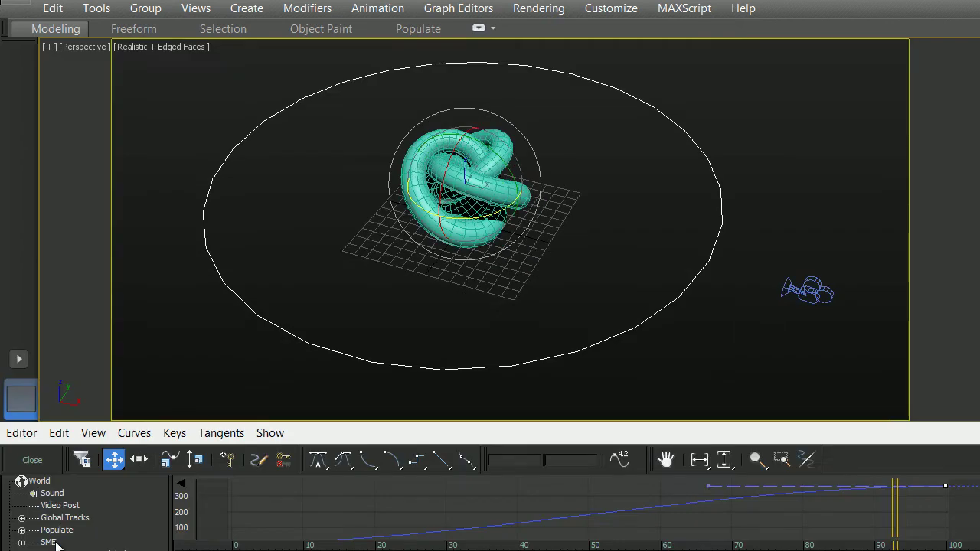
click(441, 459)
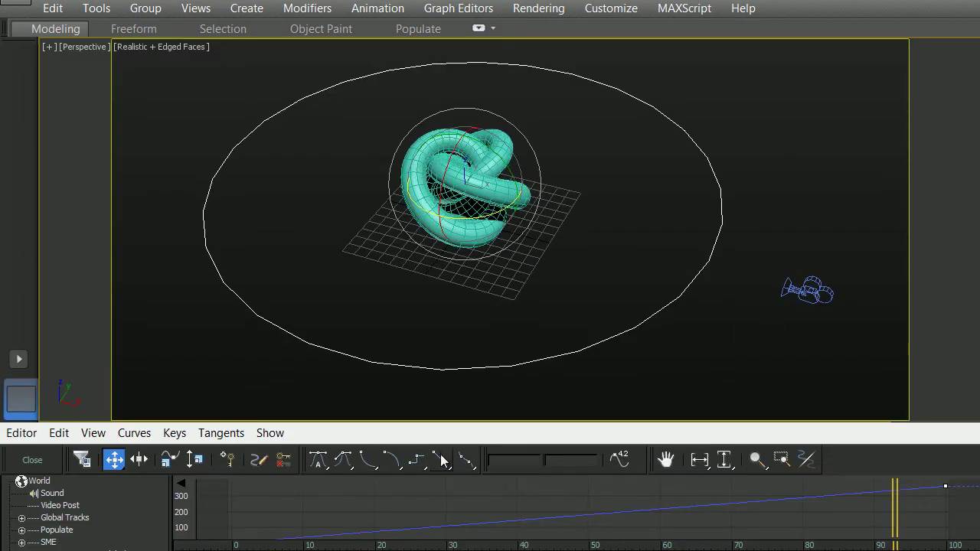
click(684, 353)
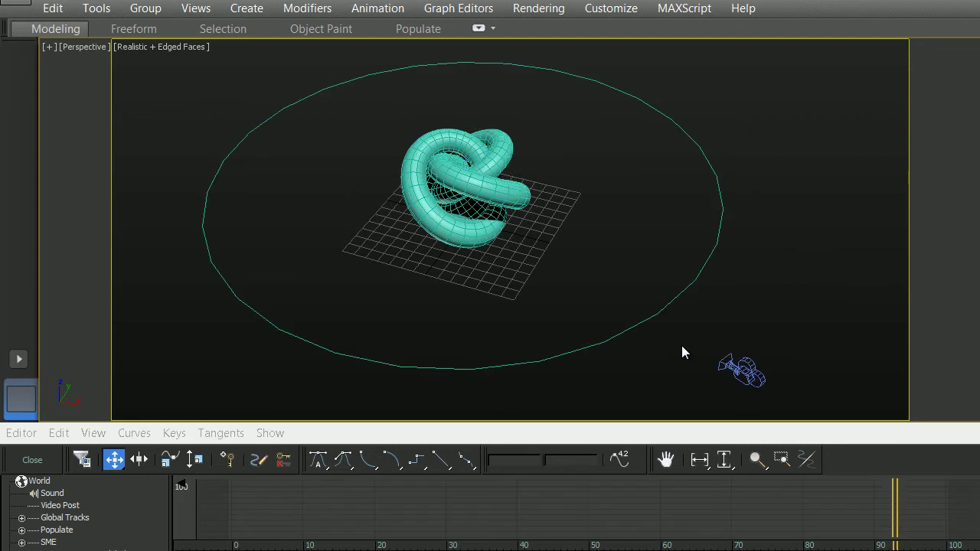
click(32, 459)
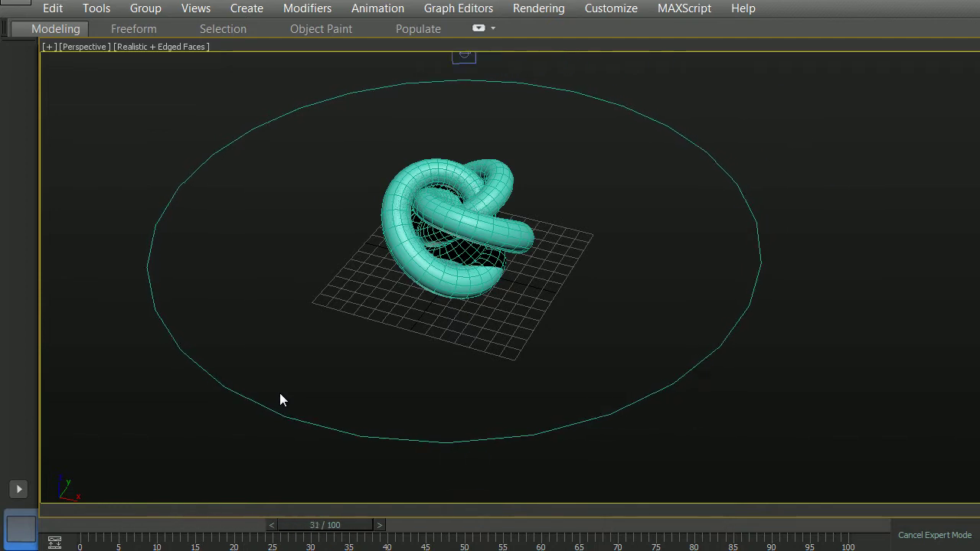
Preview the orbit animation through the Angle_Main camera and stop the playback
key(c)
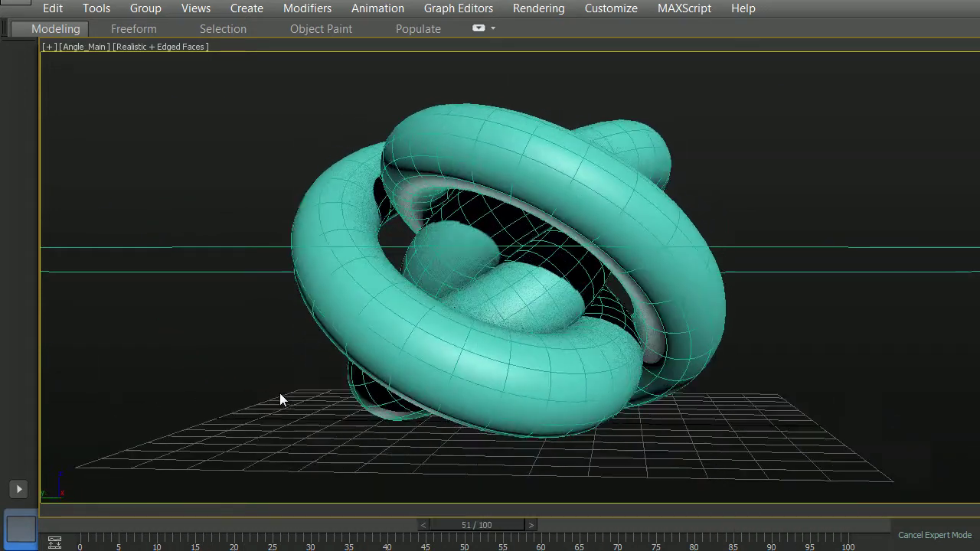
key(slash)
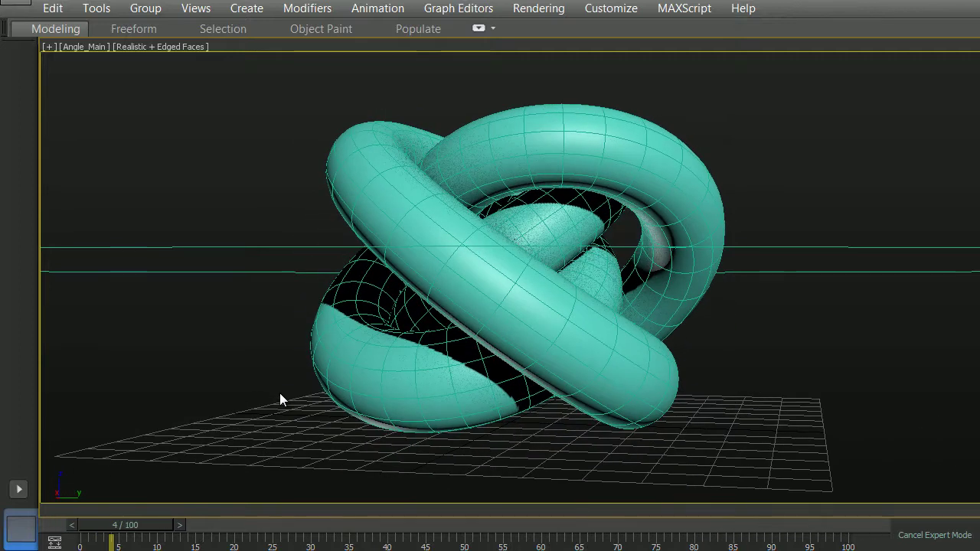
Select the circle and set the animation's end time to frame 250
click(137, 247)
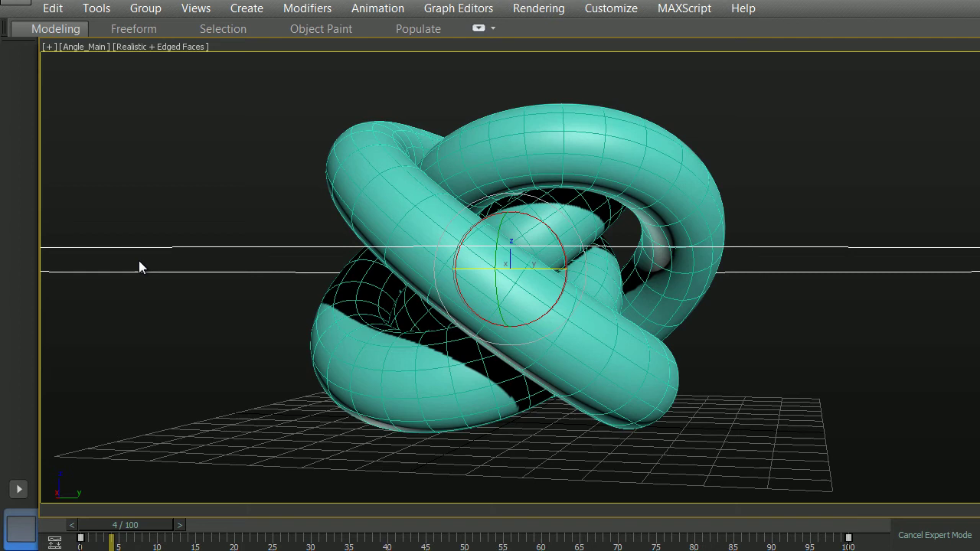
key(ctrl+x)
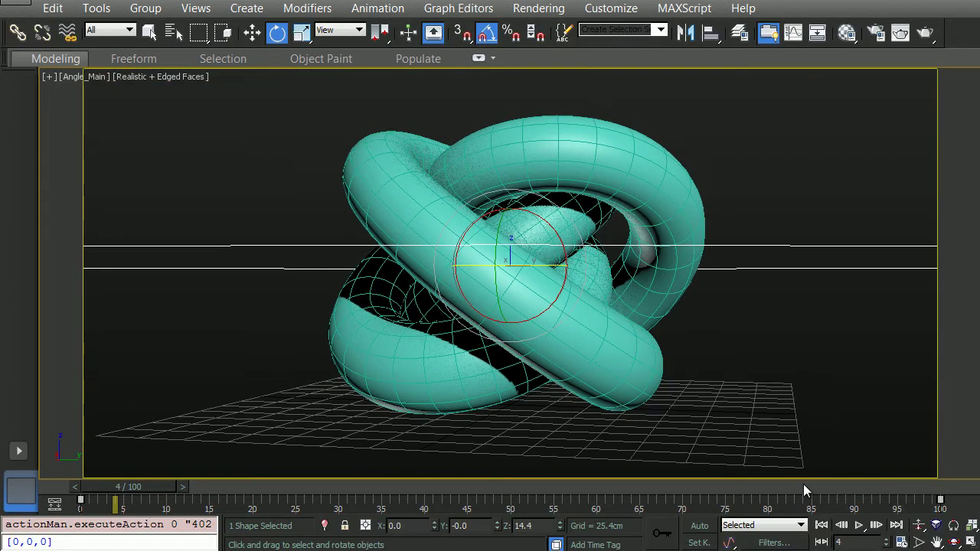
right_click(859, 525)
text(250)
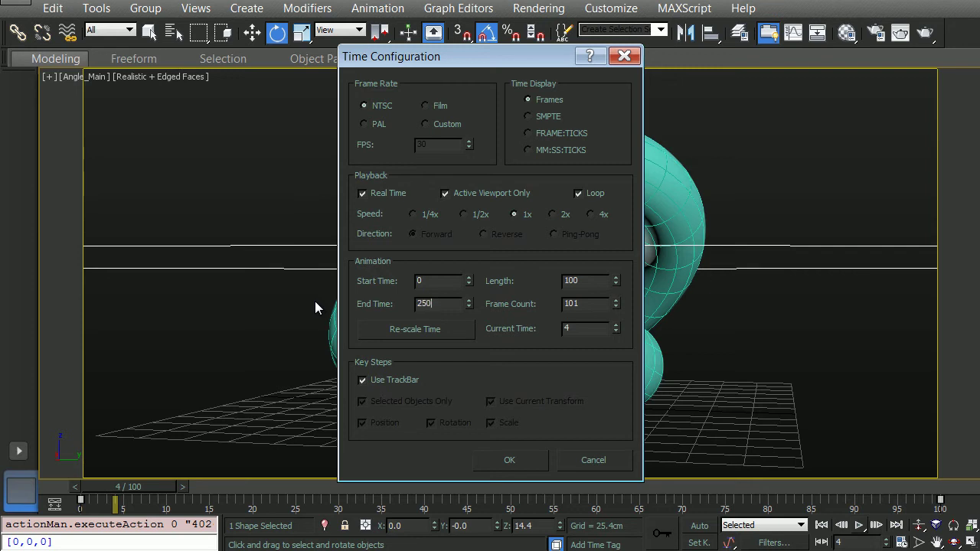
key(Return)
click(508, 461)
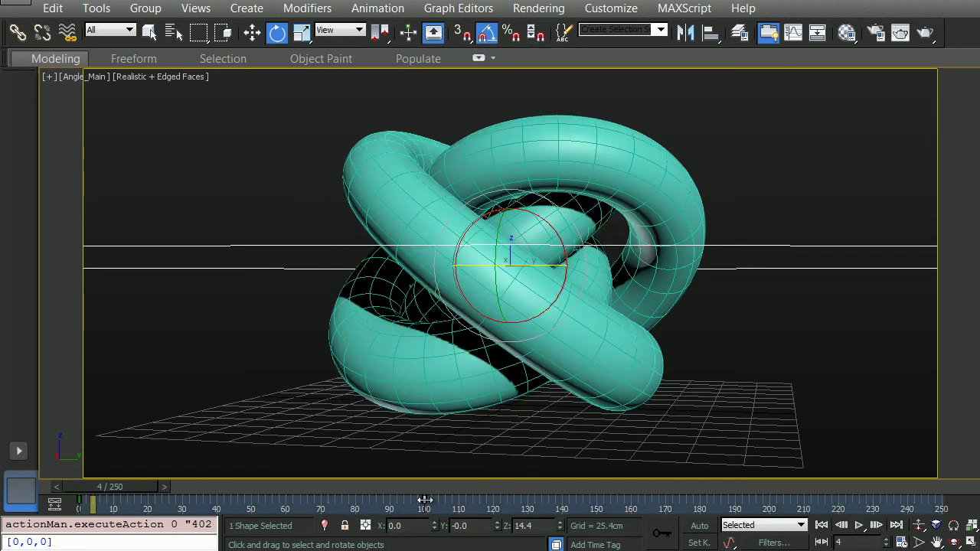
Move the circle's final rotation key from frame 100 to frame 250 and play the slower orbit
drag(425, 499, 941, 497)
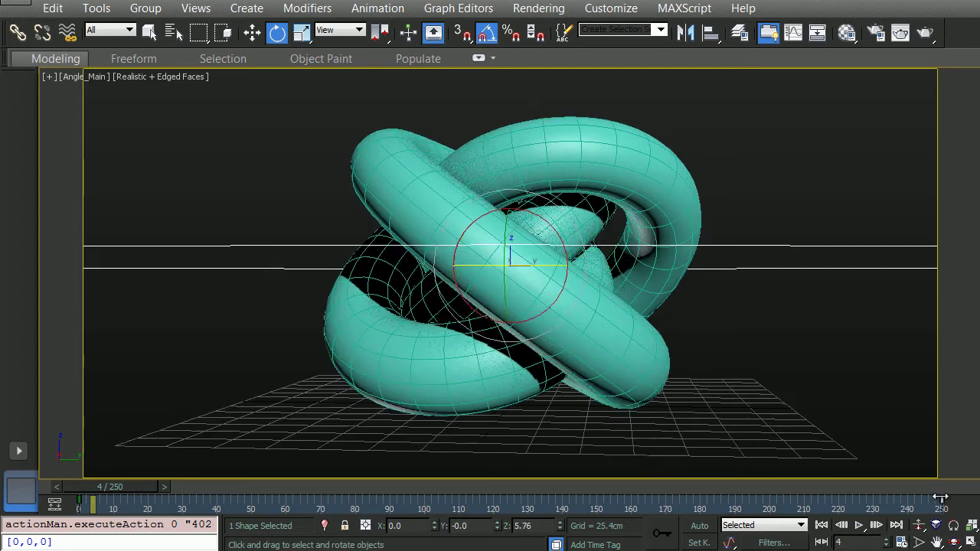
click(856, 391)
key(ctrl+x)
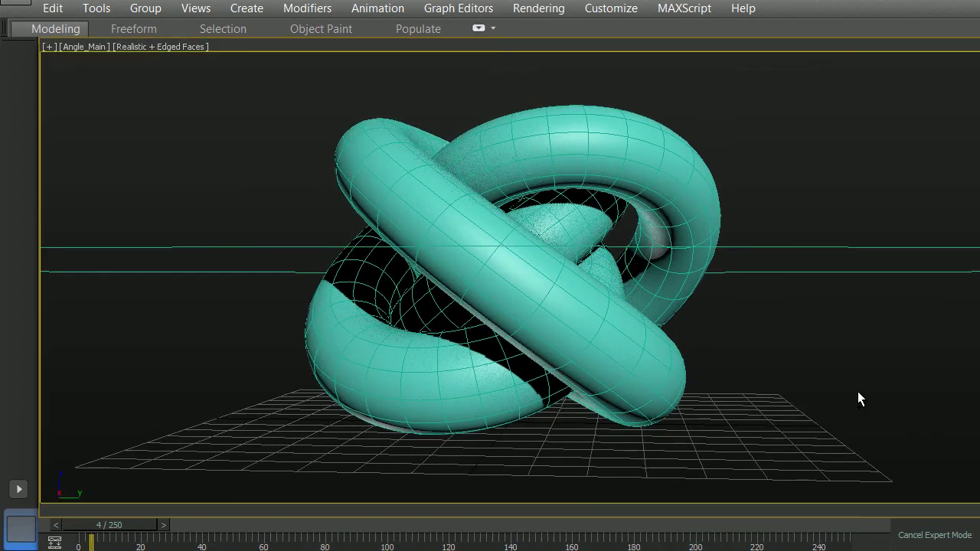
key(/)
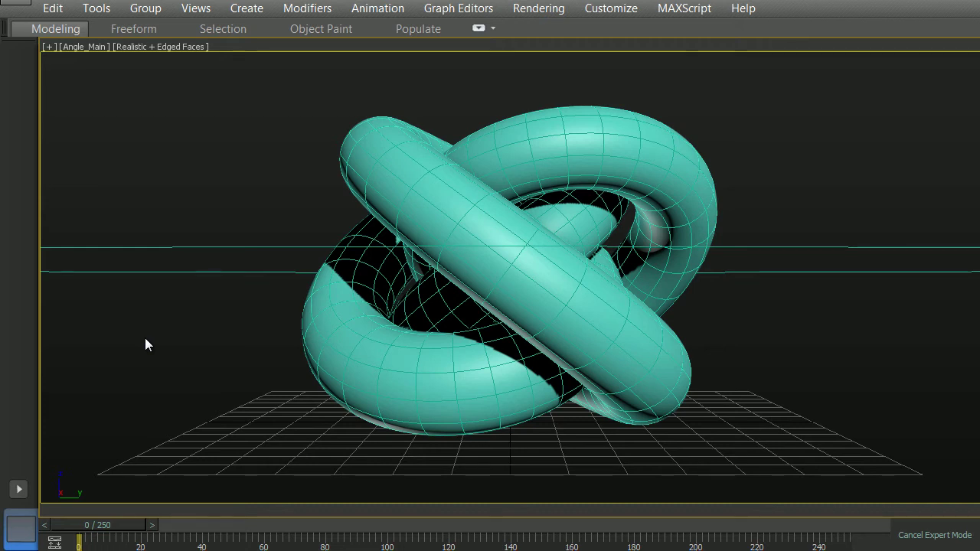
Assign NVIDIA mental ray as the production renderer in the render setup
key(F10)
drag(306, 466, 329, 51)
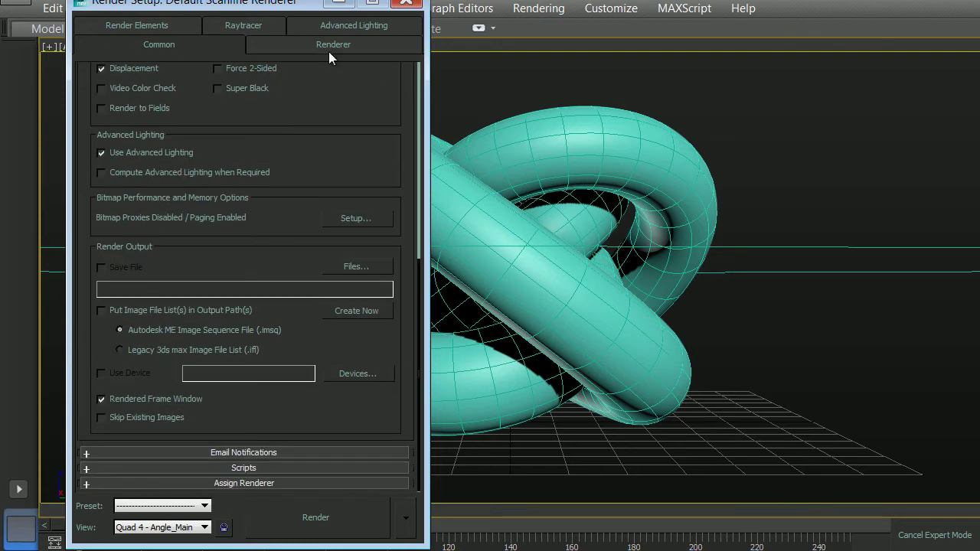
click(243, 483)
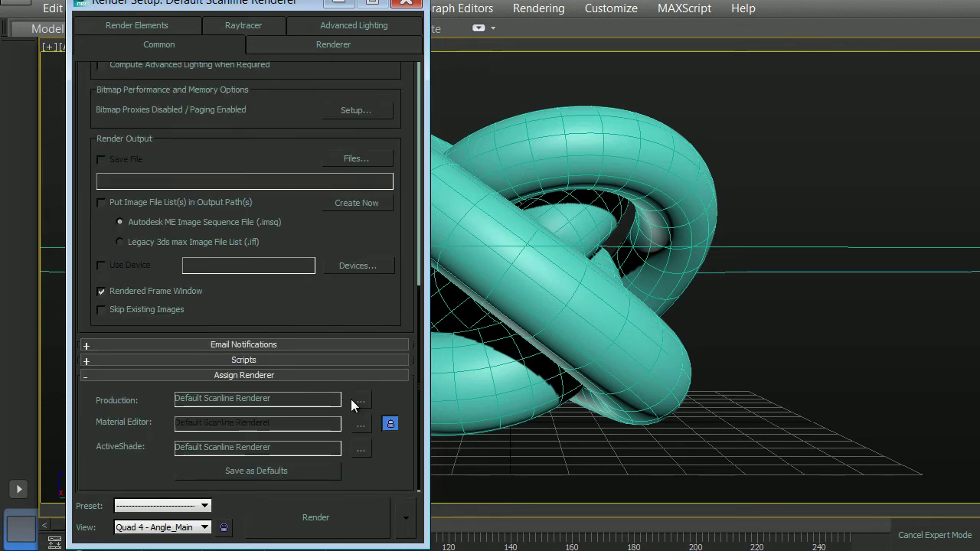
double_click(175, 162)
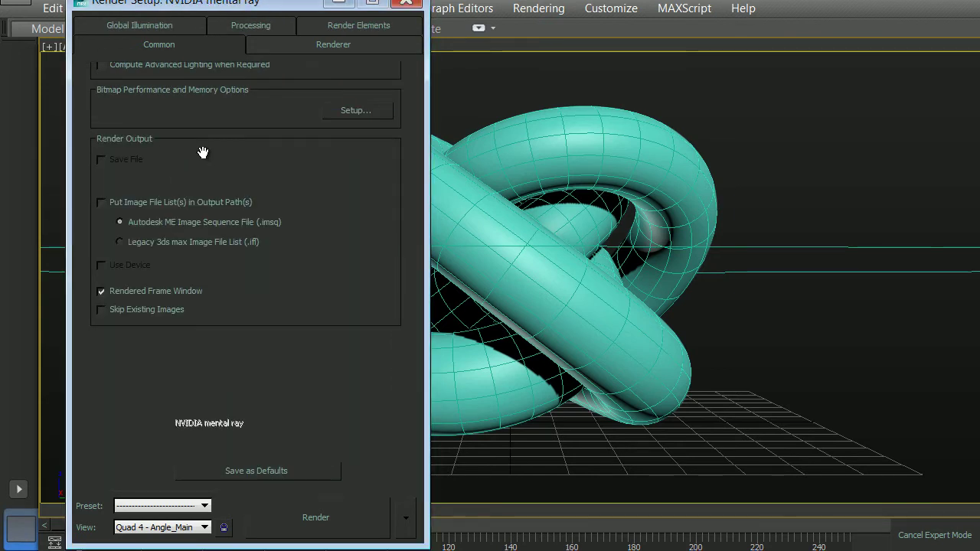
Open the renderer's Global Illumination settings and edit the Final Gathering diffuse bounces
drag(203, 152, 201, 452)
click(174, 21)
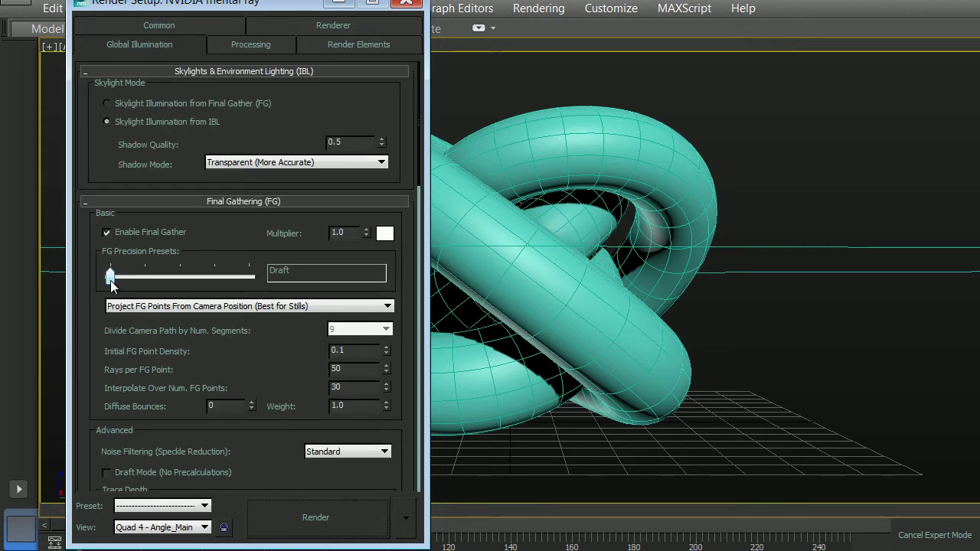
double_click(232, 408)
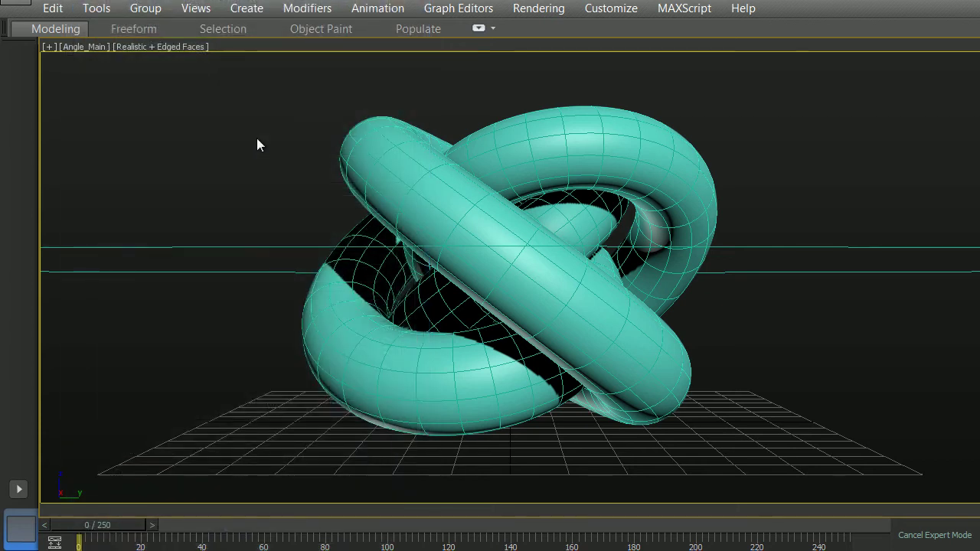
Switch to the Perspective view and draw a photometric mr Sky Portal beside the torus knot, about 128 by 471 cm
key(v)
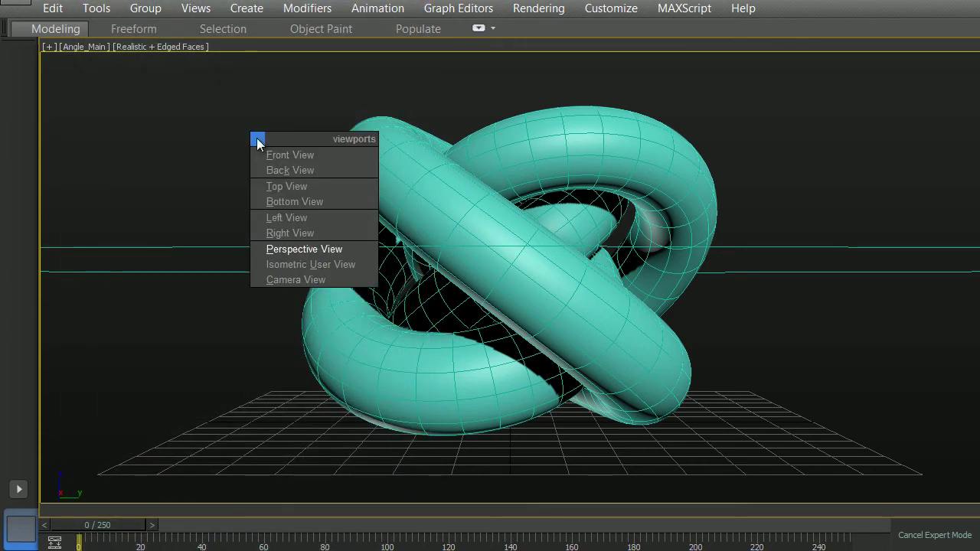
click(295, 248)
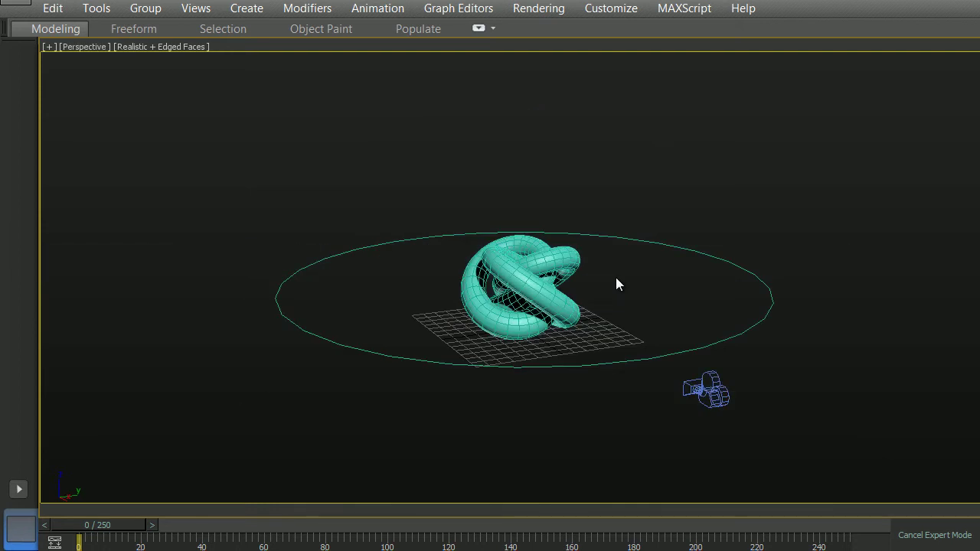
key(3)
click(802, 85)
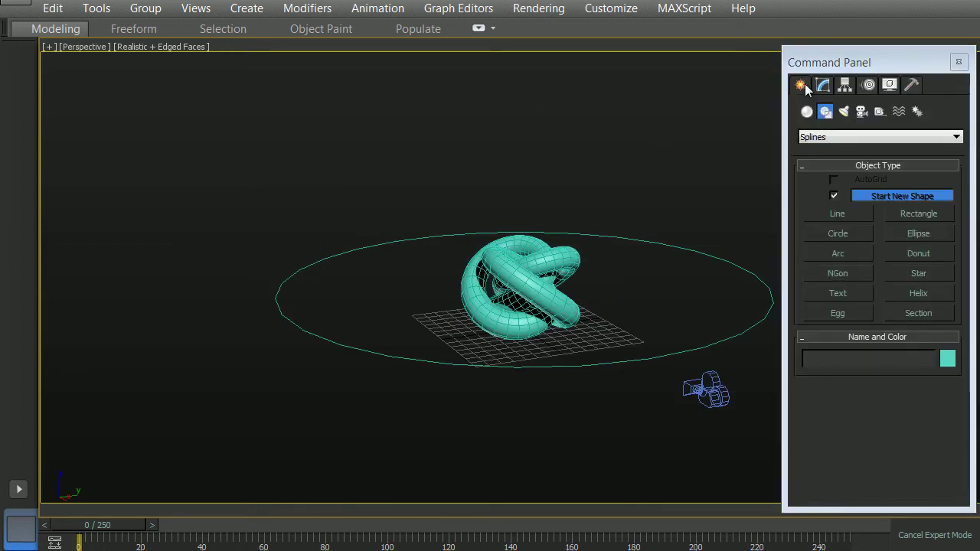
click(845, 113)
click(843, 140)
click(843, 152)
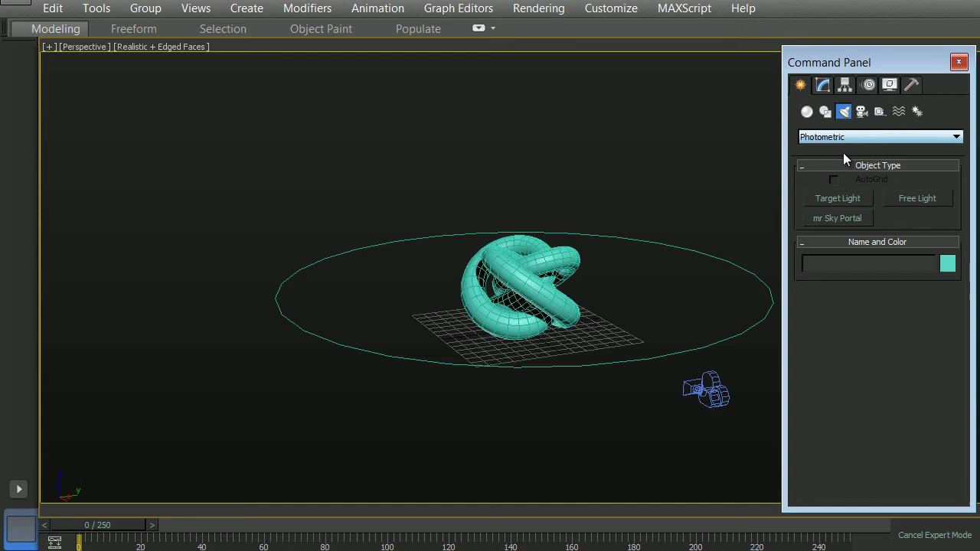
click(831, 220)
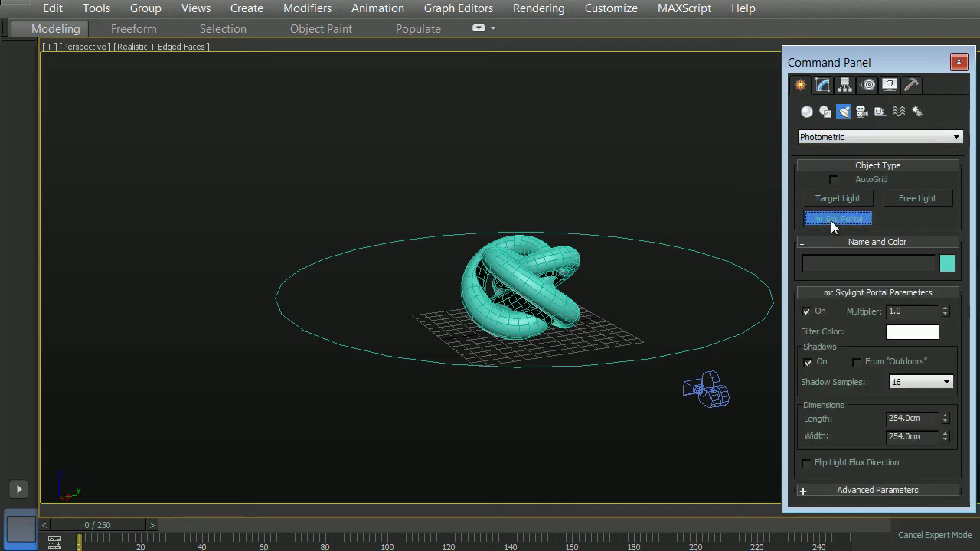
alt+middle_drag(641, 243, 302, 177)
drag(265, 217, 503, 203)
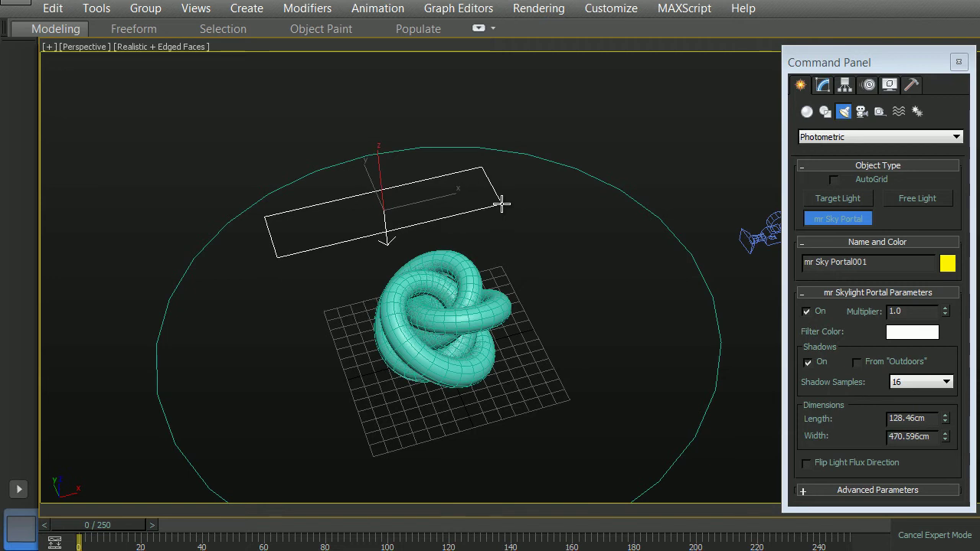
right_click(453, 256)
Set the sky portal's length to 128 cm, its width to 512 cm and its multiplier to 10
alt+middle_drag(455, 256, 526, 233)
text(128)
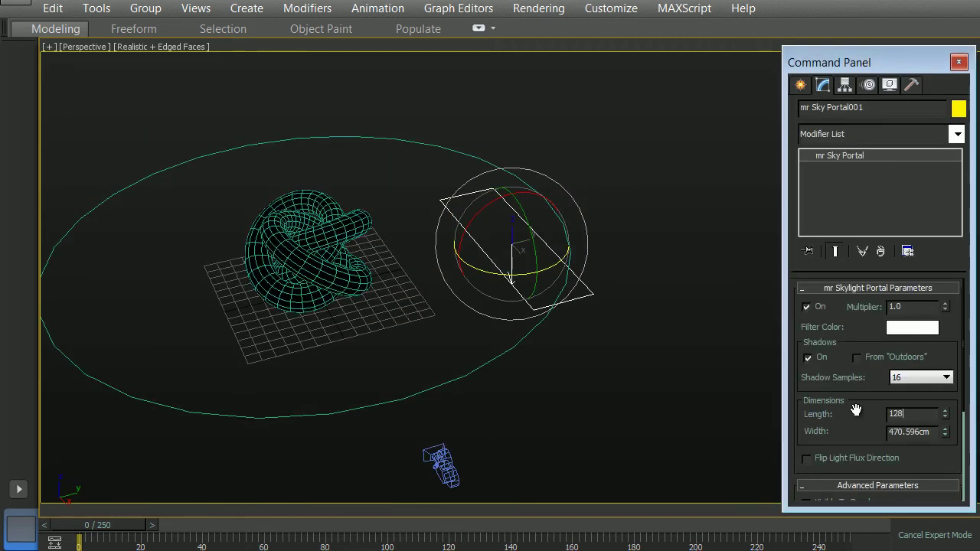
key(Tab)
text(512)
key(Return)
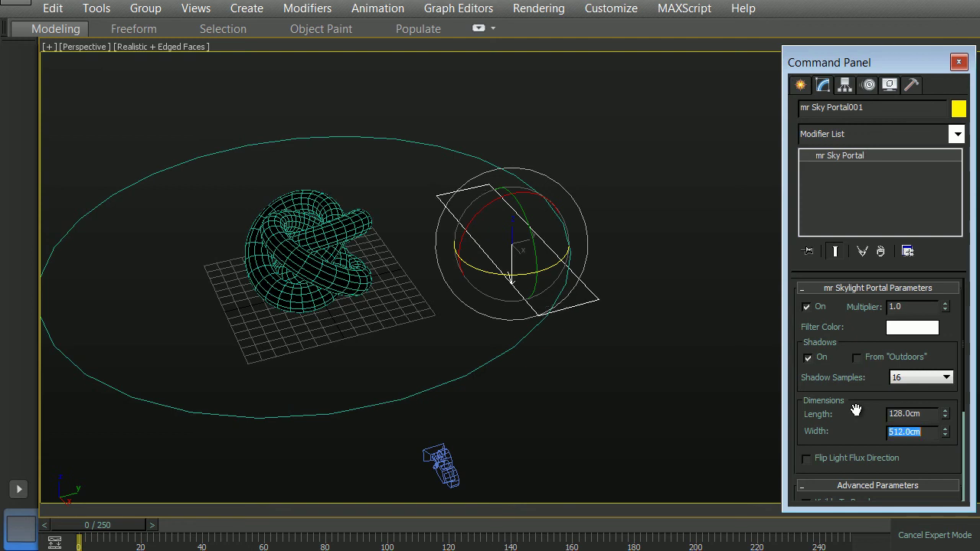
click(911, 306)
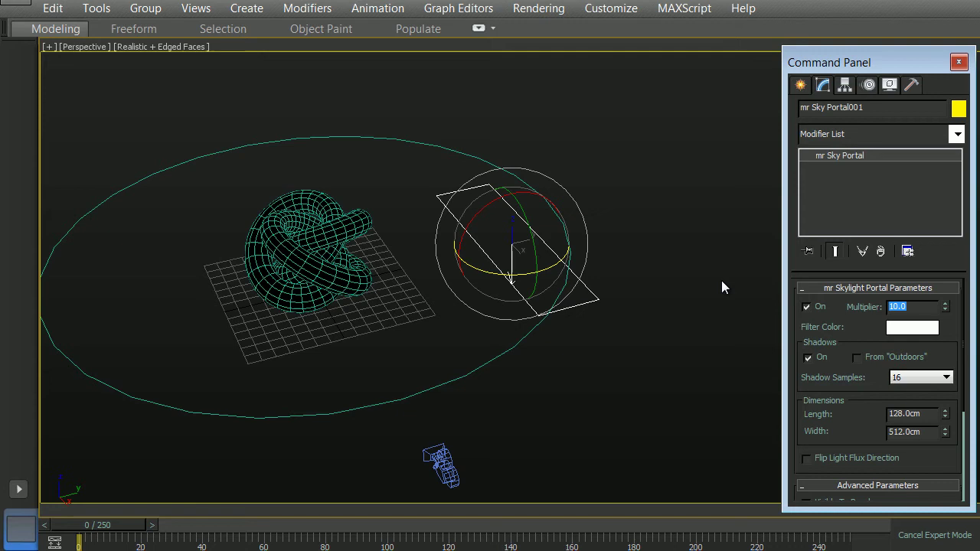
Make the sky portal visible to the renderer and assign a Kelvin Temperature Color map as its custom color source
scroll(841, 299, down, 4)
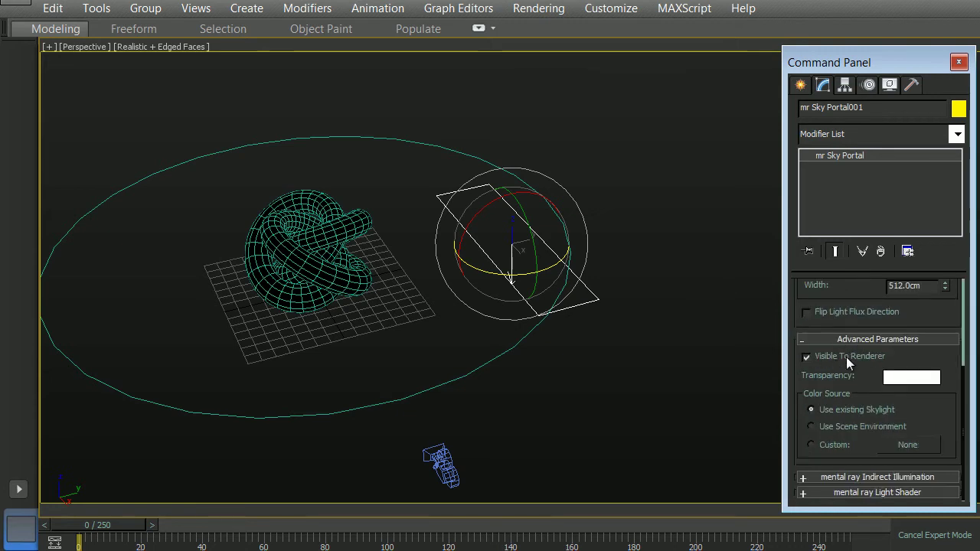
click(834, 446)
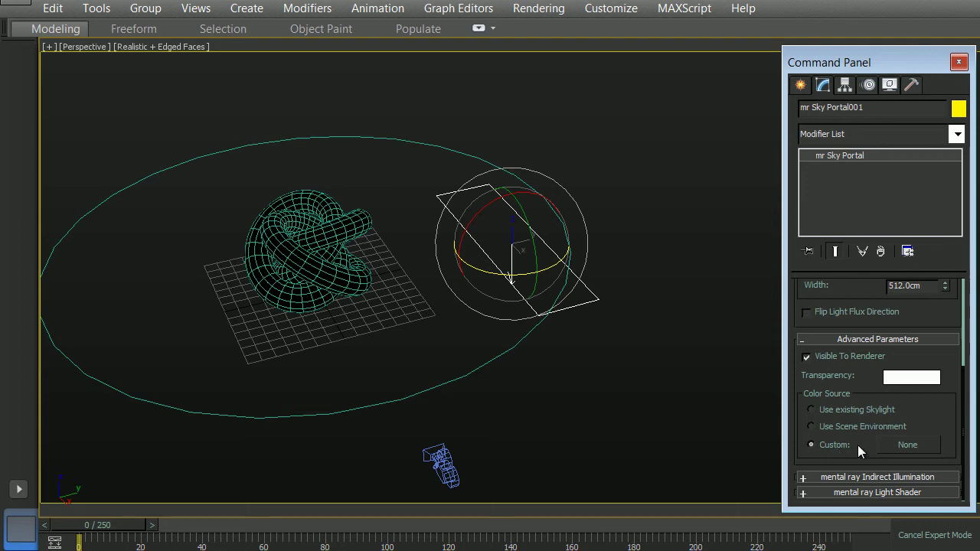
click(909, 447)
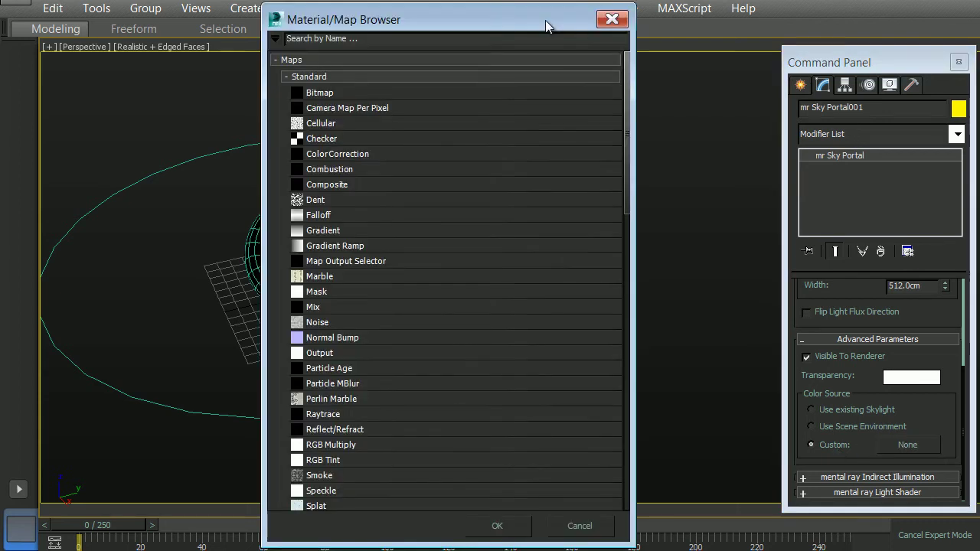
click(405, 42)
text(kel)
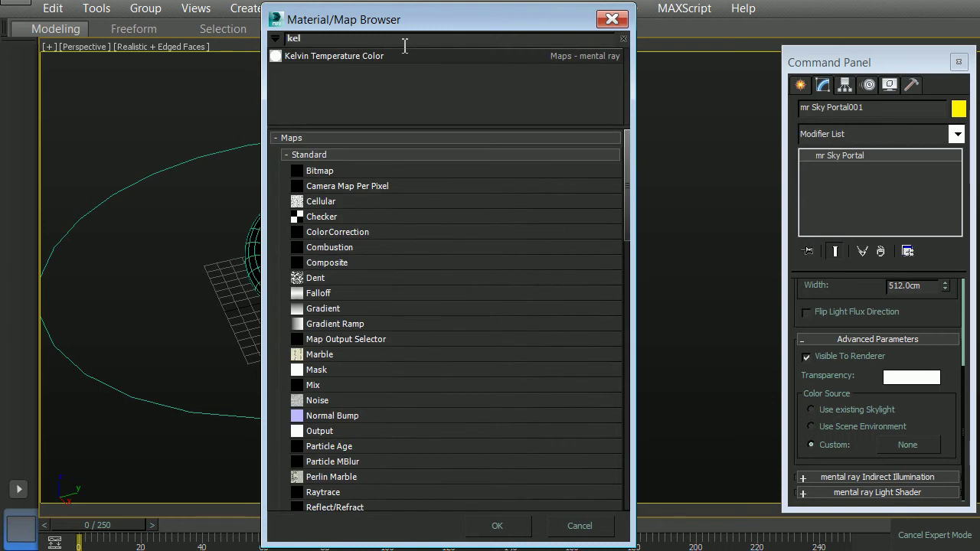
key(Return)
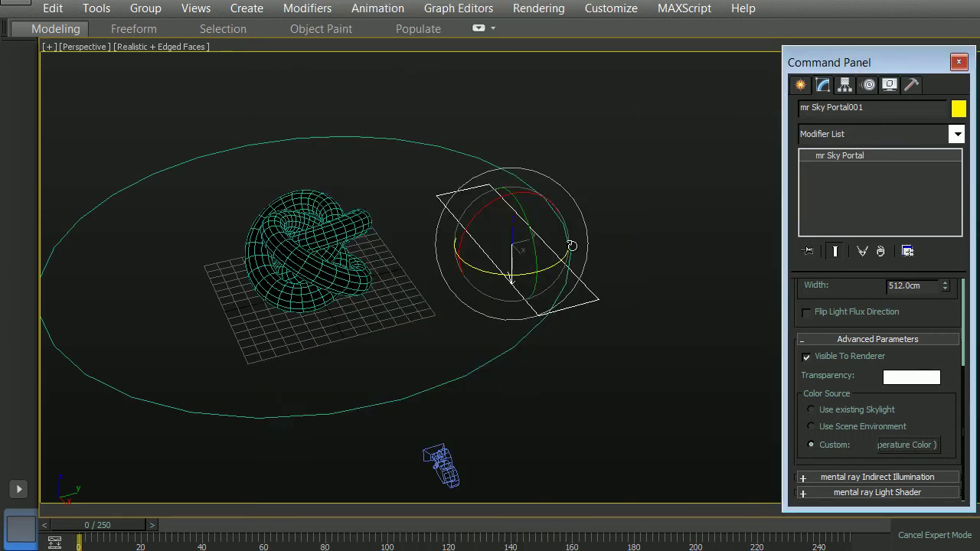
Load the sky portal's Kelvin Temperature Color map into the last visible sample slot of the Material Editor
key(m)
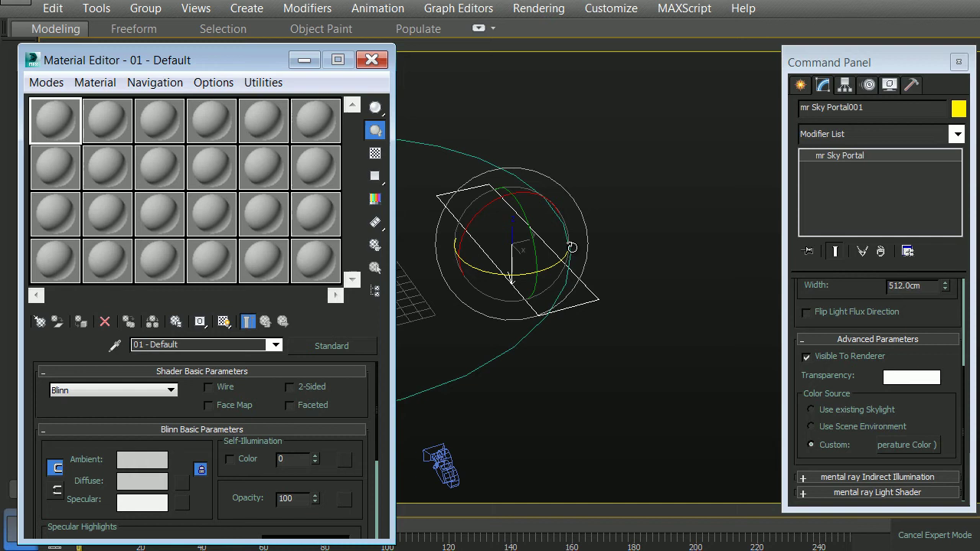
drag(917, 448, 318, 264)
click(167, 354)
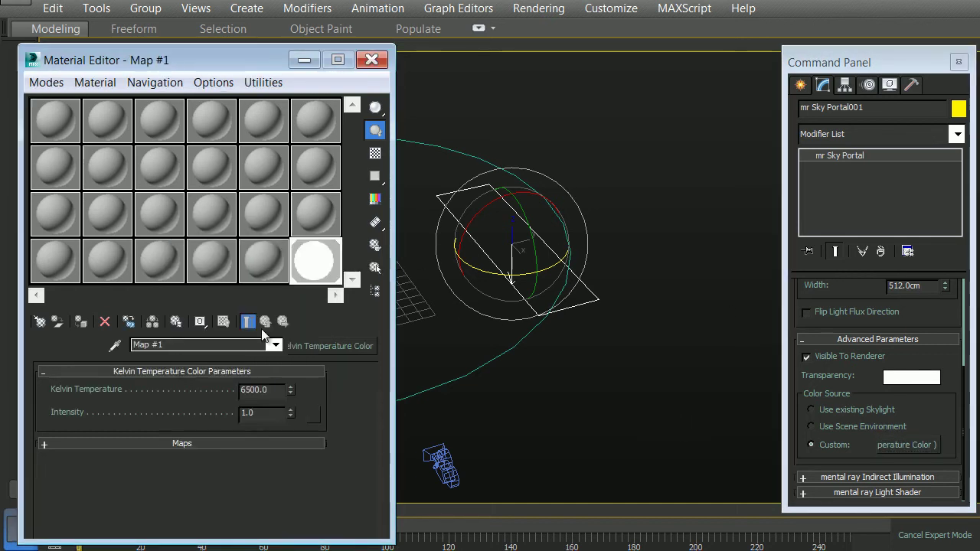
Set the map's Kelvin temperature to 3650 and its intensity to 3, and close the Material Editor
click(319, 251)
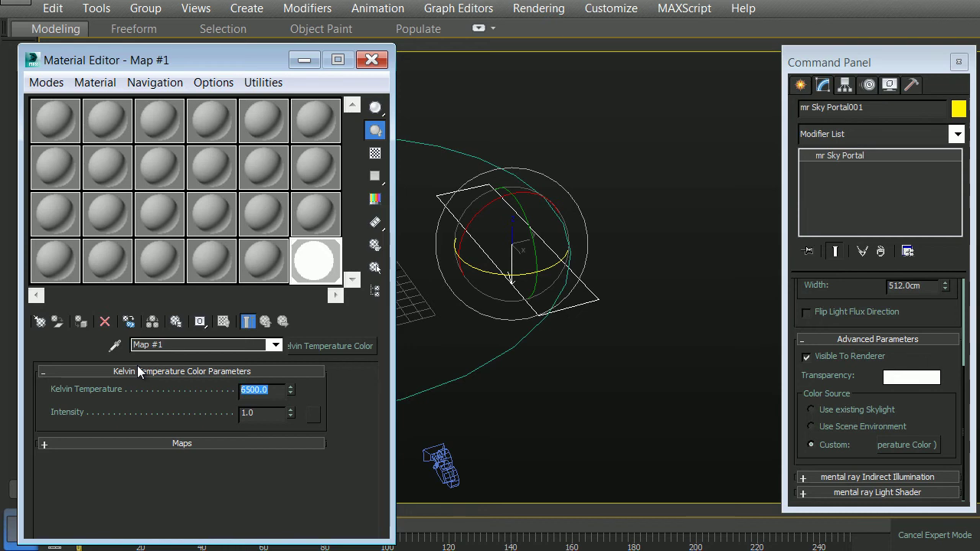
text(3650)
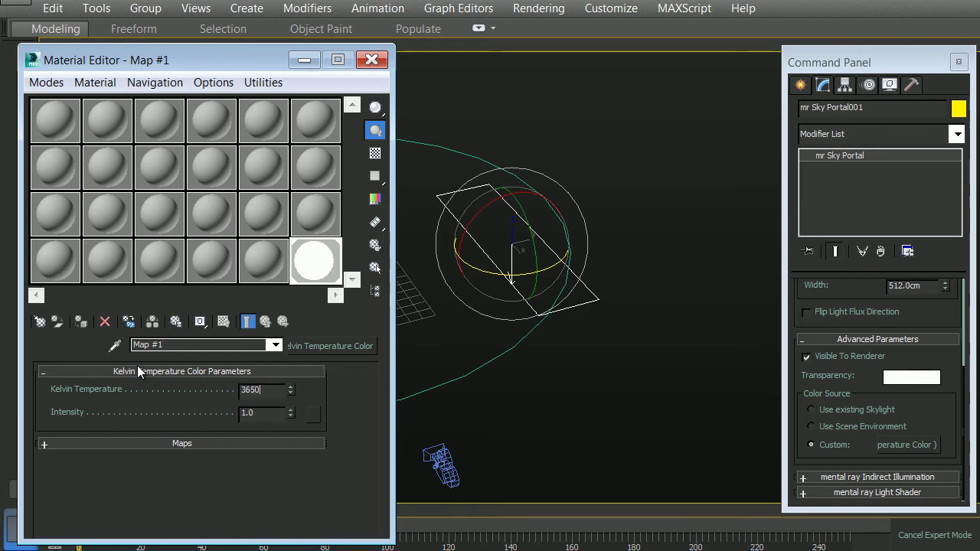
key(Tab)
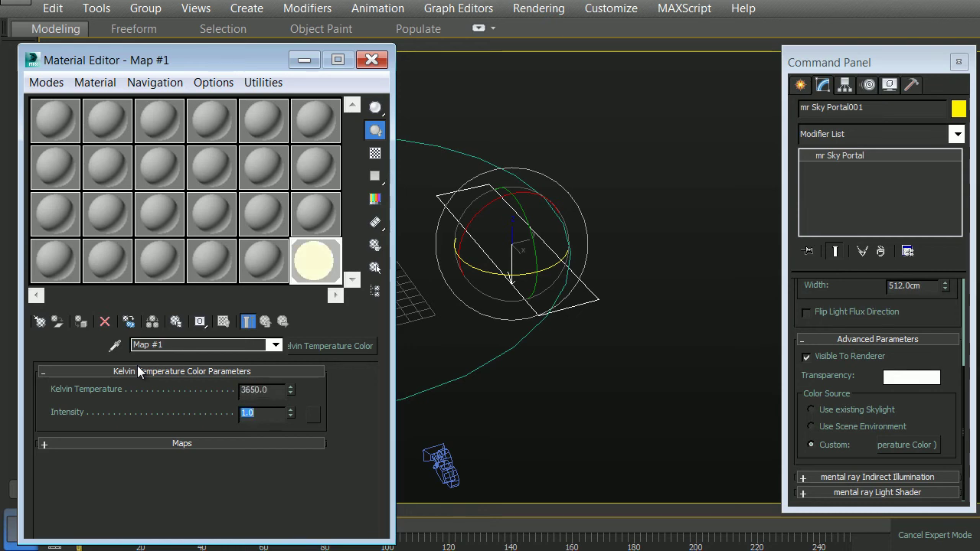
text(3)
key(Return)
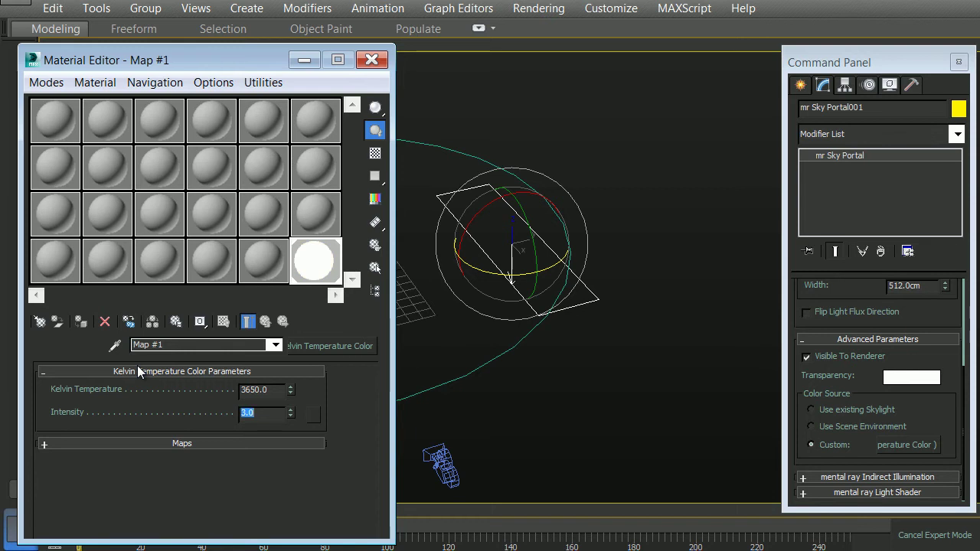
click(371, 59)
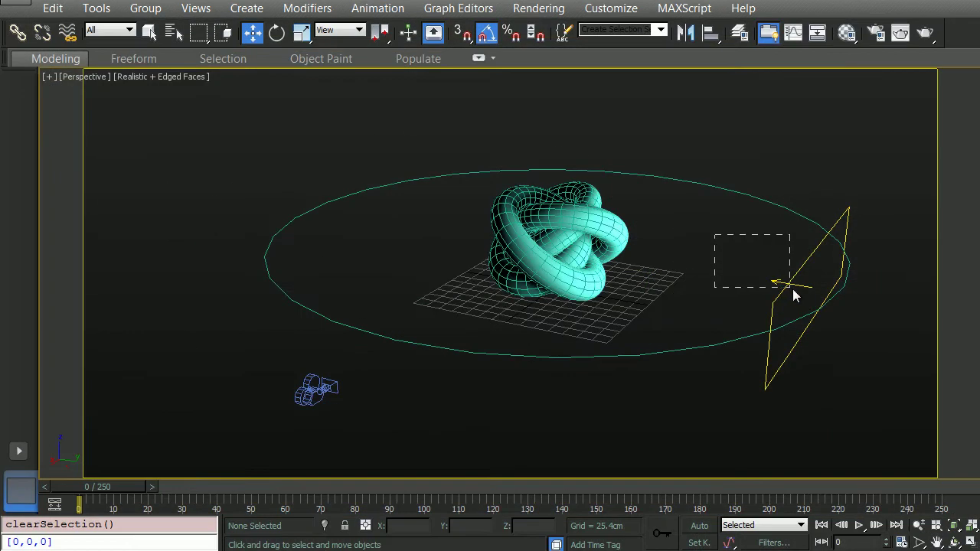
Raise the sky portal to the torus knot's height by setting its Z position to 91.345 cm
click(794, 288)
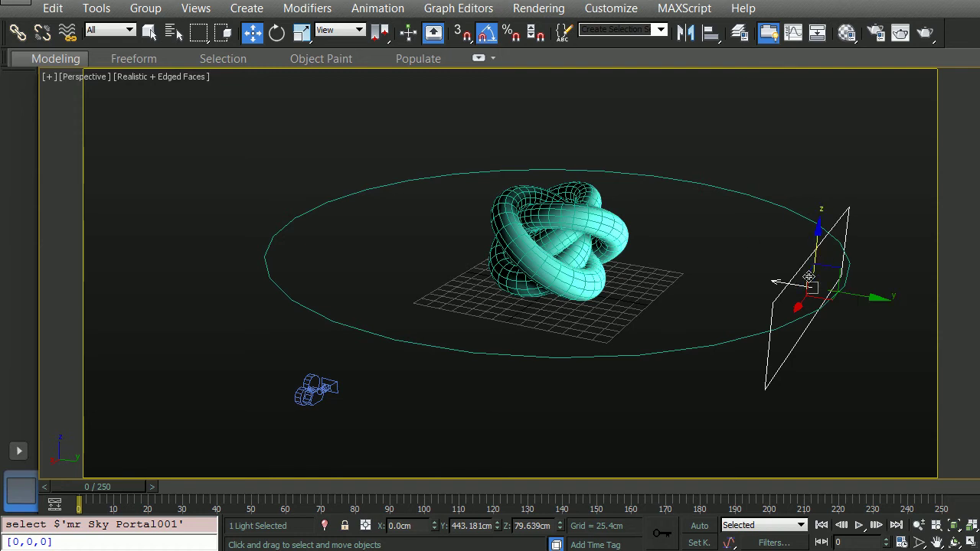
click(612, 264)
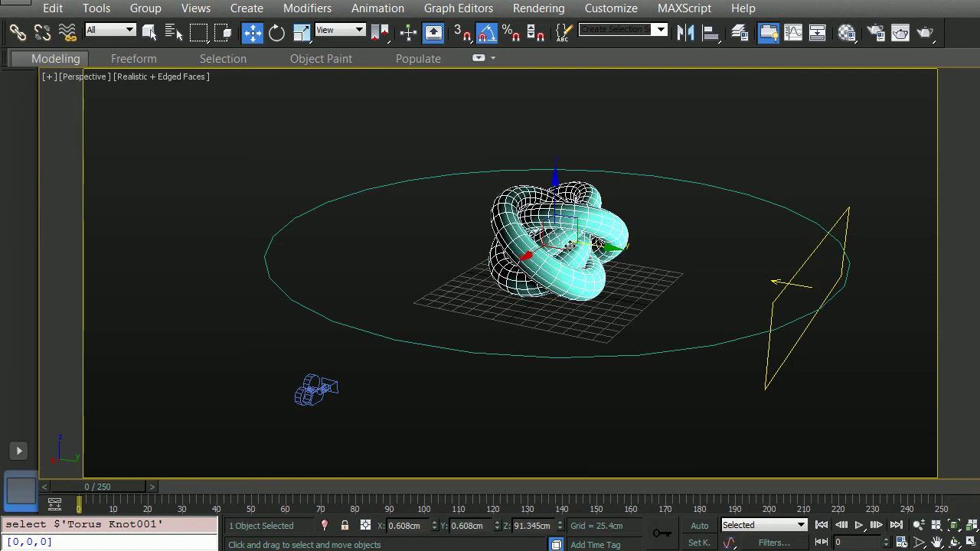
double_click(536, 526)
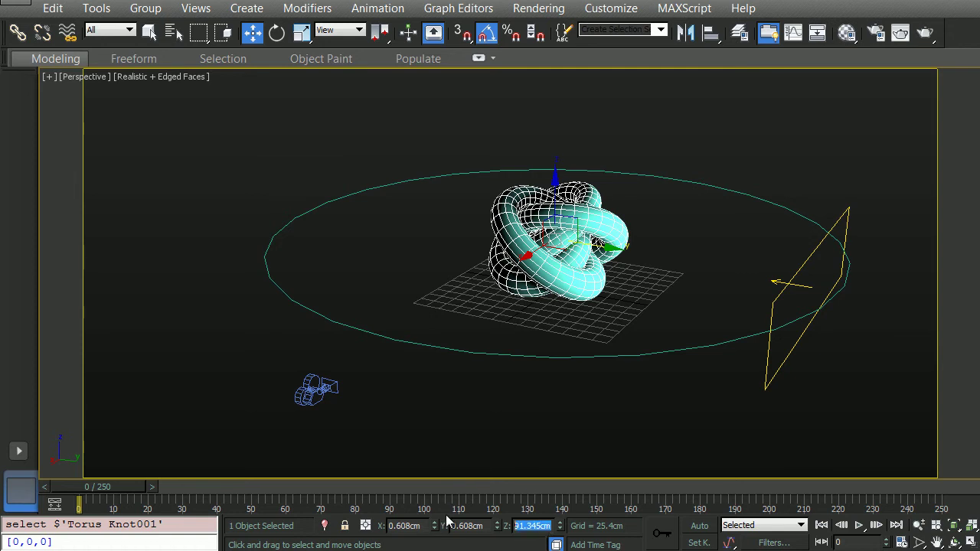
click(814, 302)
click(677, 280)
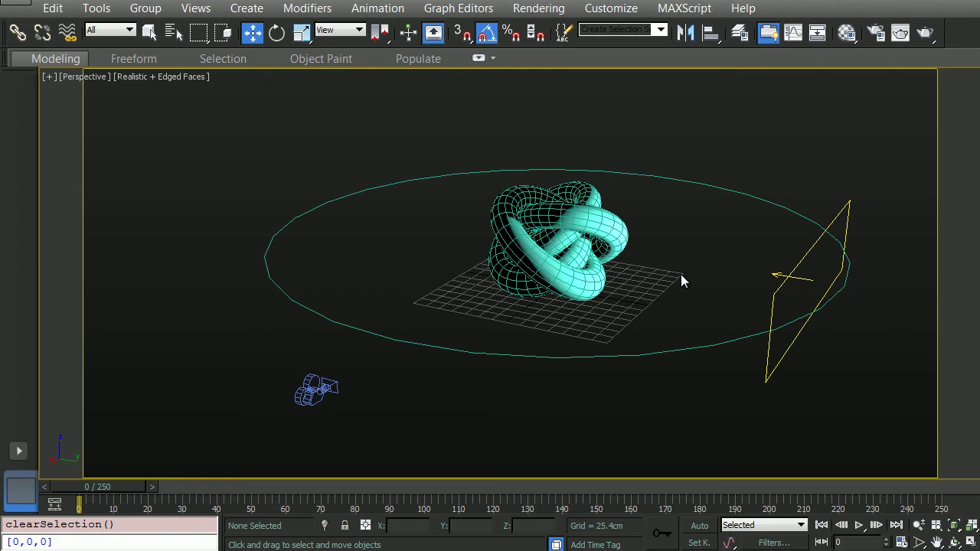
Move only the sky portal's pivot to Y 0 so that it sits at the torus knot's centre
click(797, 276)
key(Insert)
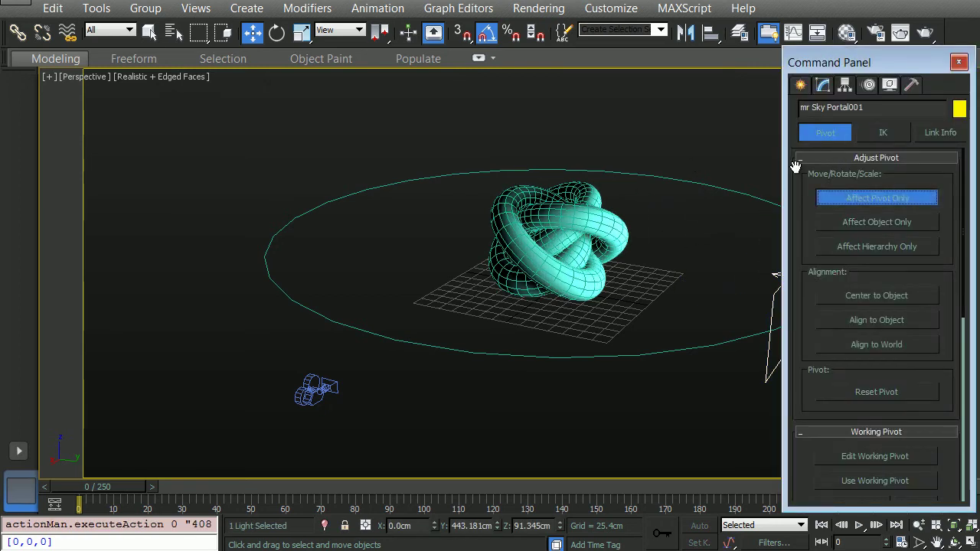
right_click(497, 528)
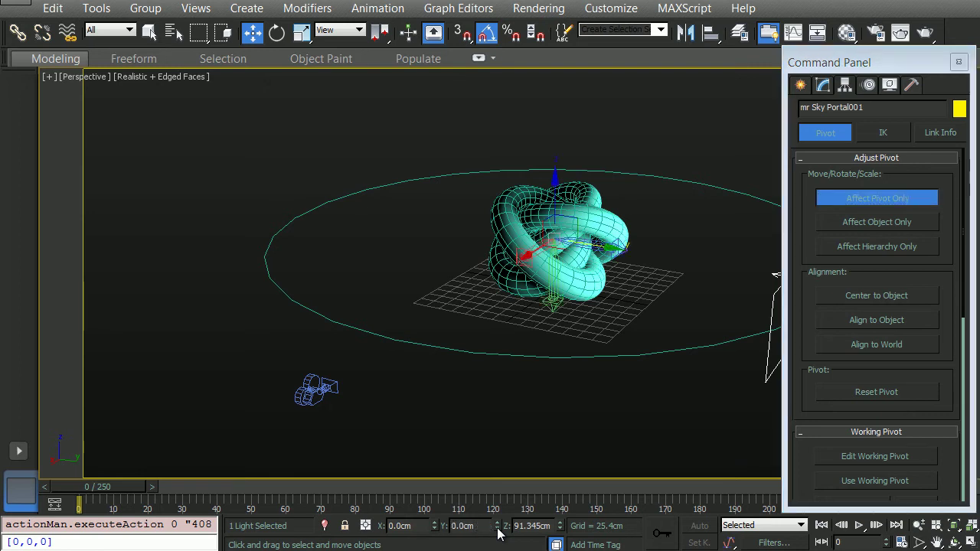
click(827, 203)
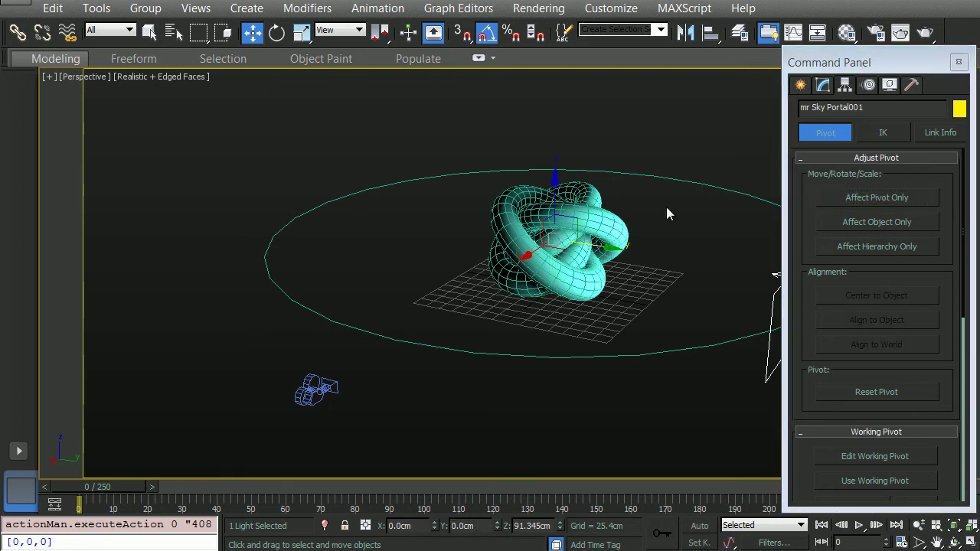
key(ctrl+x)
Rotate-clone the sky portal about the X axis in 35° increments, making 2 instances that arc over the torus knot
alt+middle_drag(594, 243, 578, 269)
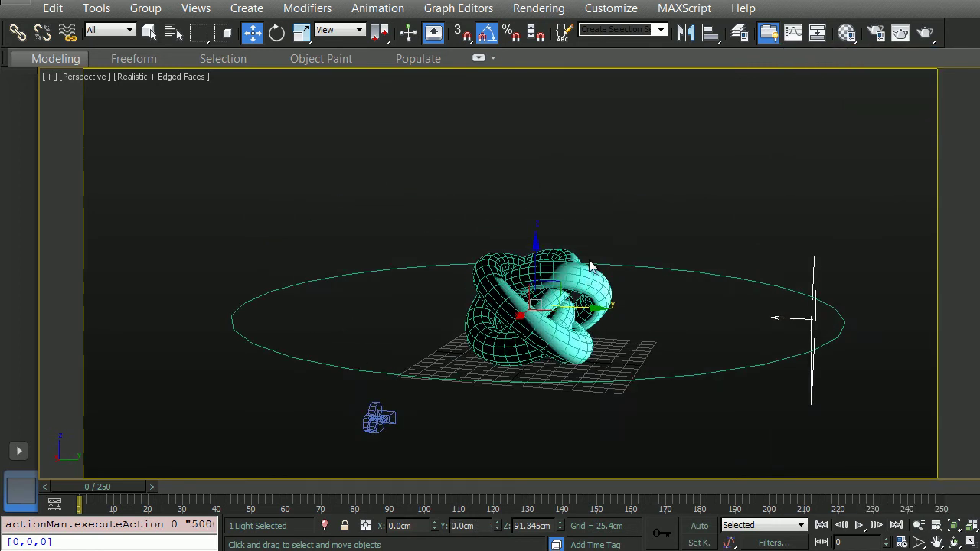
key(e)
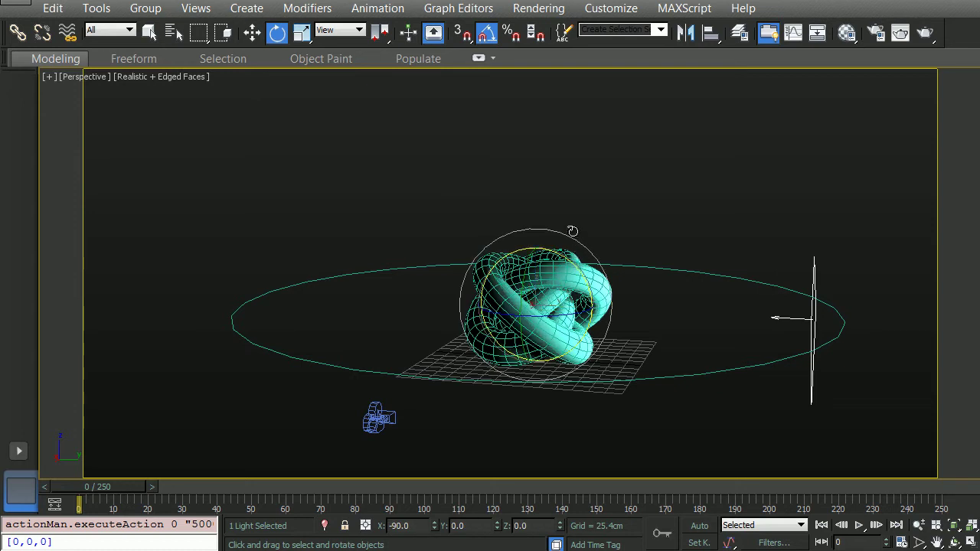
mouse_move(572, 232)
mouse_down()
mouse_move(569, 220)
mouse_move(579, 236)
mouse_up()
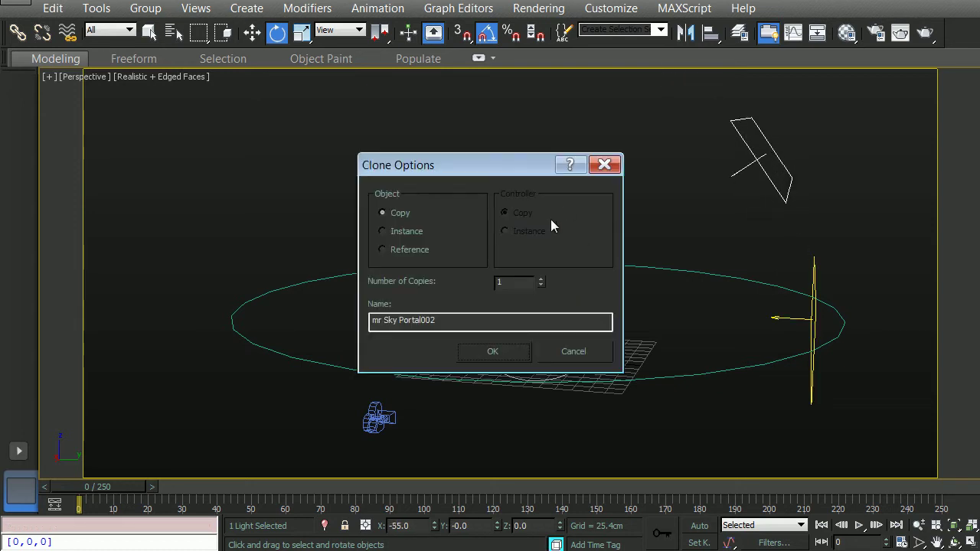
double_click(525, 283)
text(2)
click(414, 234)
click(493, 351)
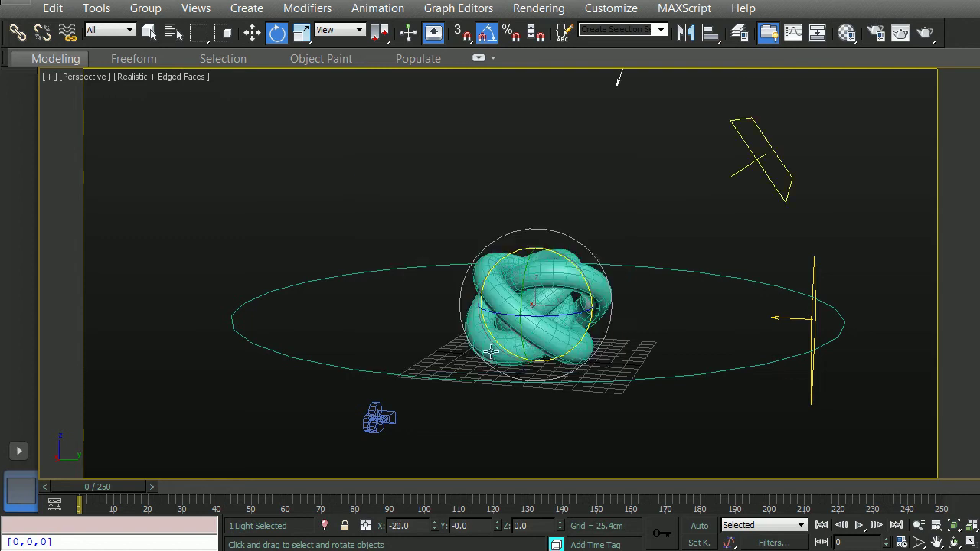
Select all three sky portals and combine them into a group with the default name
mouse_move(602, 238)
alt+middle_down()
mouse_move(597, 262)
mouse_move(624, 246)
alt+middle_up()
scroll(598, 262, down, 3)
drag(610, 142, 713, 228)
ctrl+drag(763, 271, 727, 321)
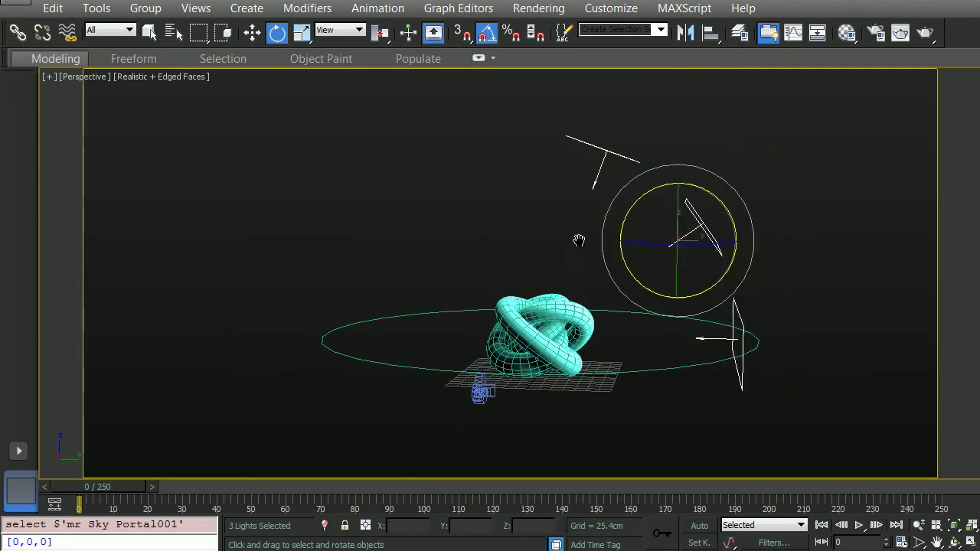
middle_drag(578, 238, 639, 176)
click(146, 7)
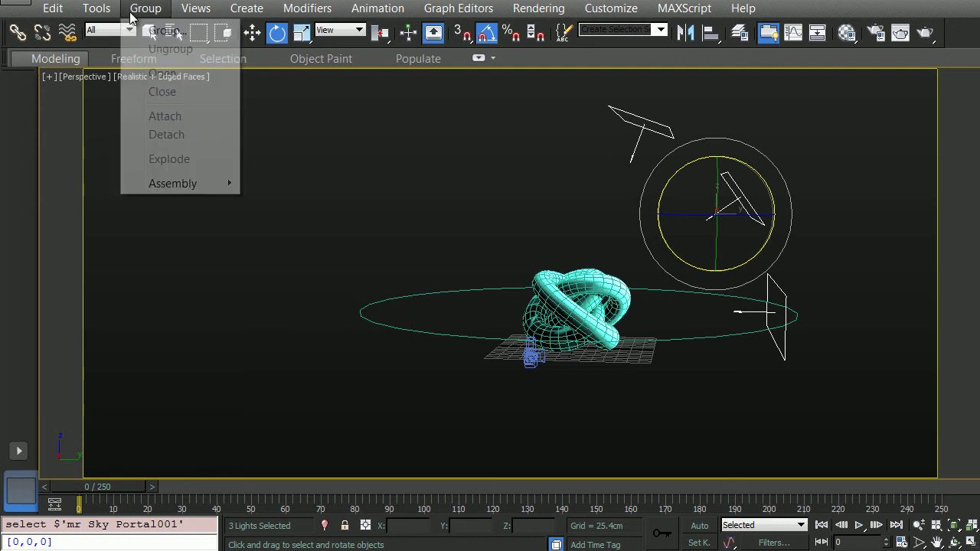
click(157, 31)
click(525, 309)
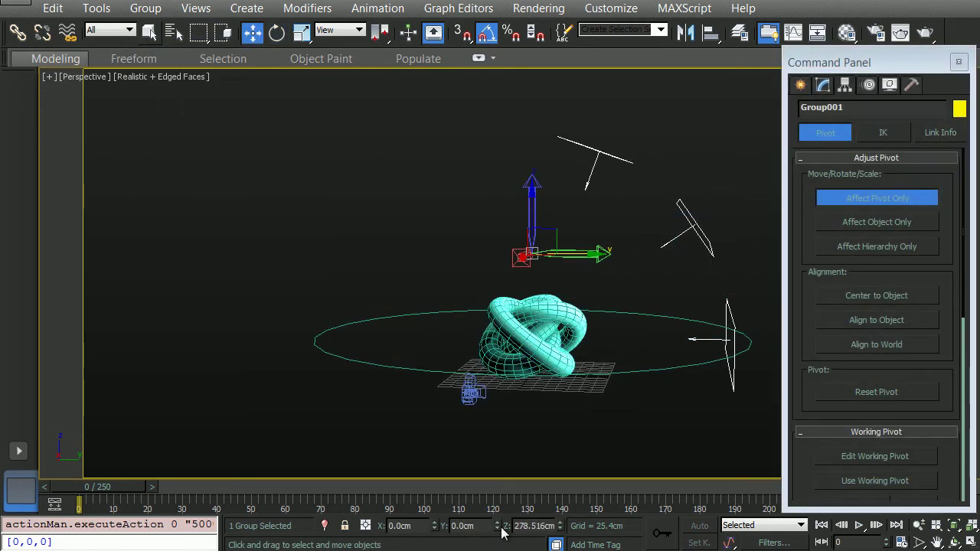
Set the group's pivot to Z 0 and create one instance of the group rotated 180° about the Z axis
right_click(562, 529)
click(836, 201)
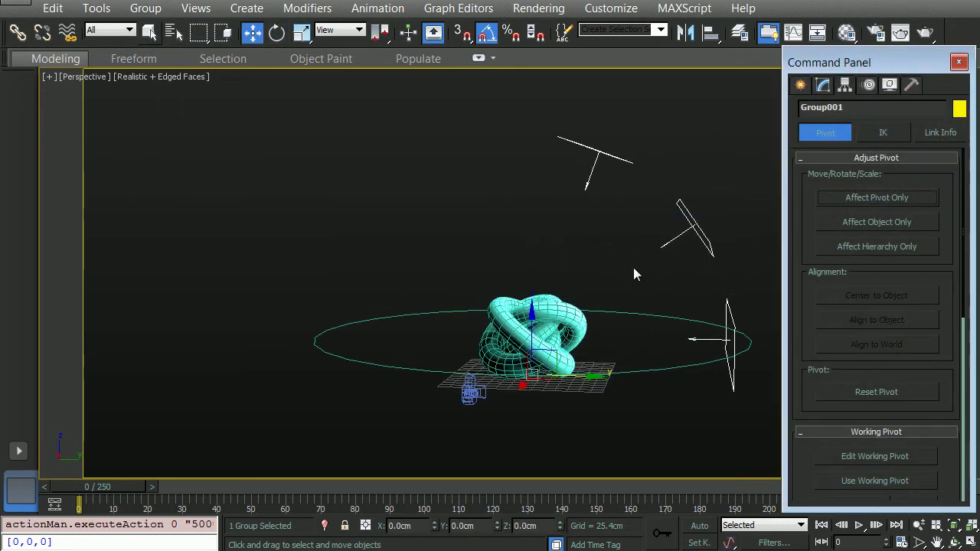
key(e)
mouse_move(539, 385)
shift+mouse_down()
mouse_move(501, 405)
mouse_move(422, 415)
shift+mouse_up()
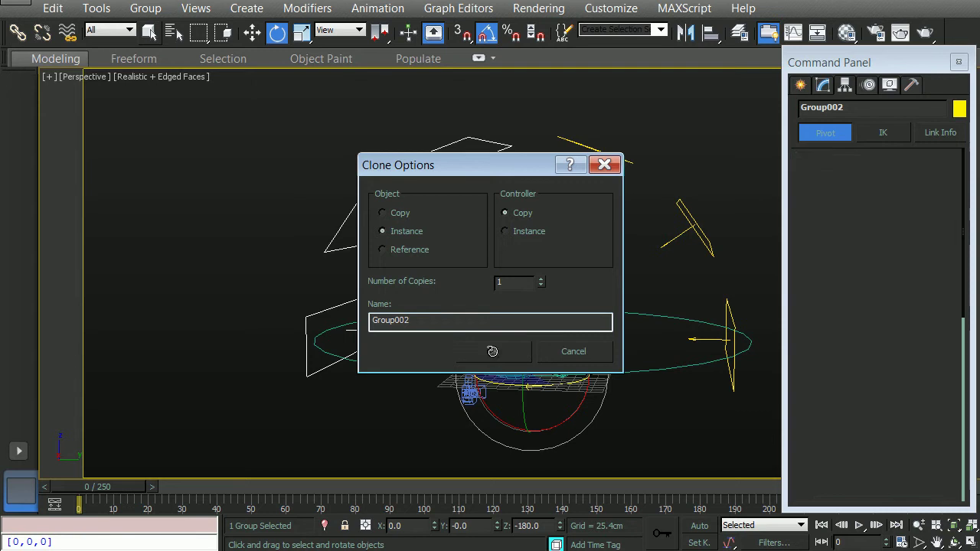
click(496, 351)
Explode both portal groups into individual sky portals and clear the selection
drag(684, 109, 426, 190)
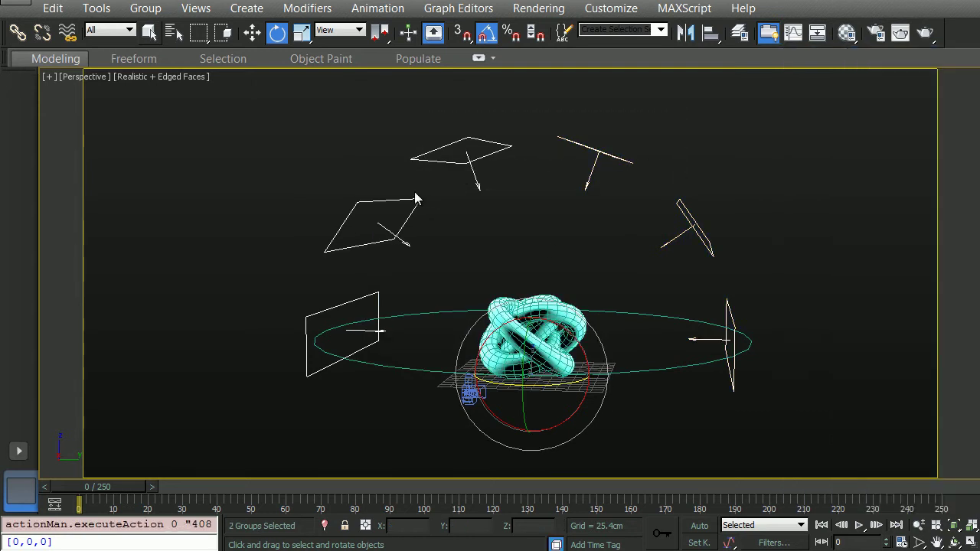
click(146, 8)
click(185, 160)
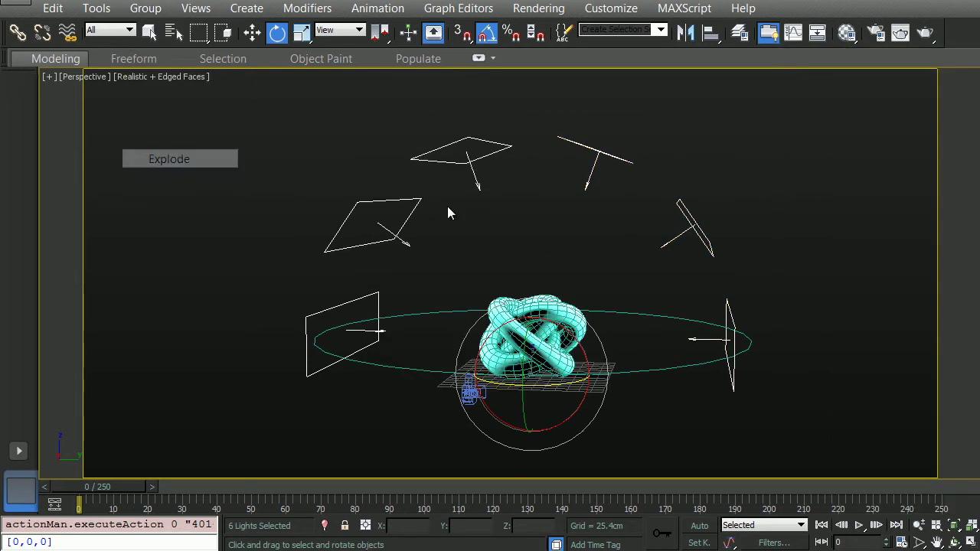
click(519, 221)
Create a square-based box about 1865 cm wide and 736 cm high around the torus knot and lights, and show the view in wireframe
alt+middle_drag(518, 221, 587, 245)
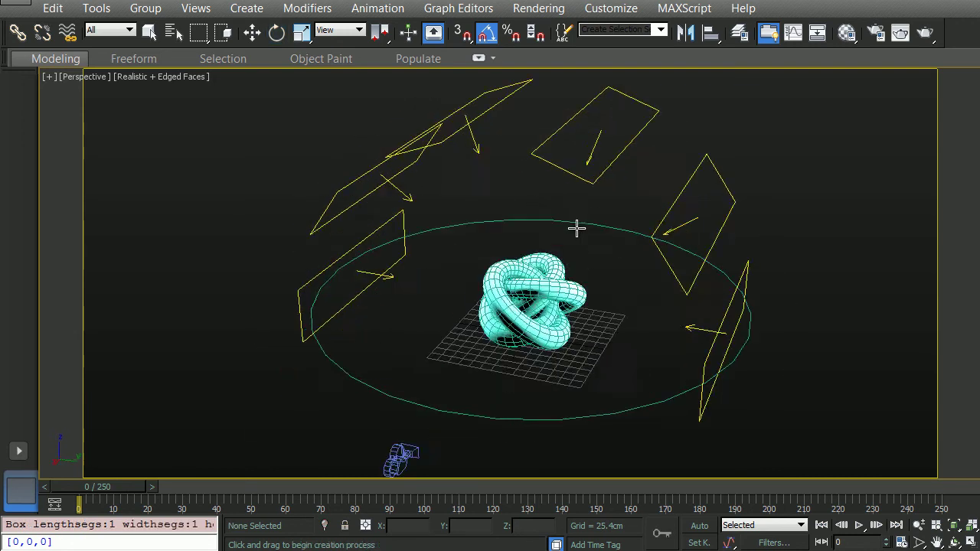
alt+middle_drag(577, 228, 566, 219)
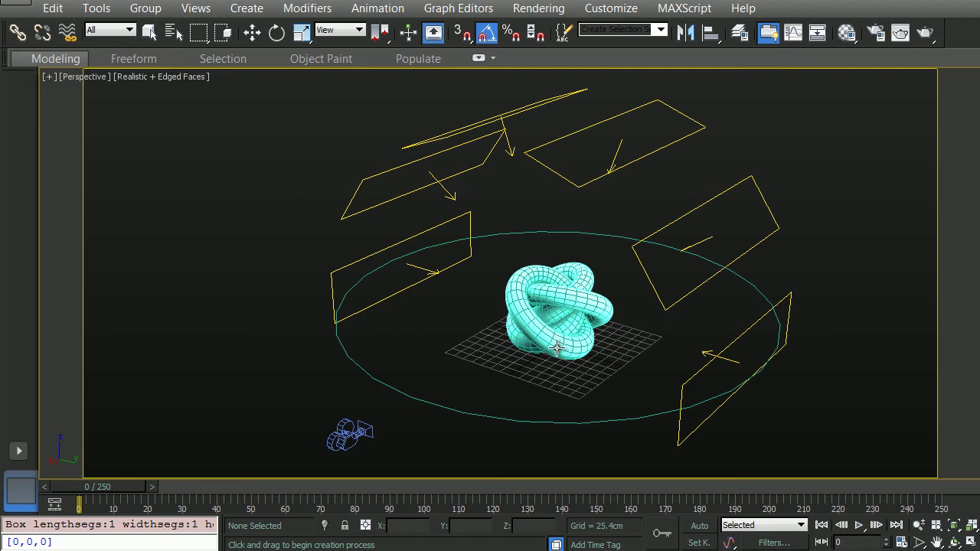
ctrl+drag(557, 345, 551, 188)
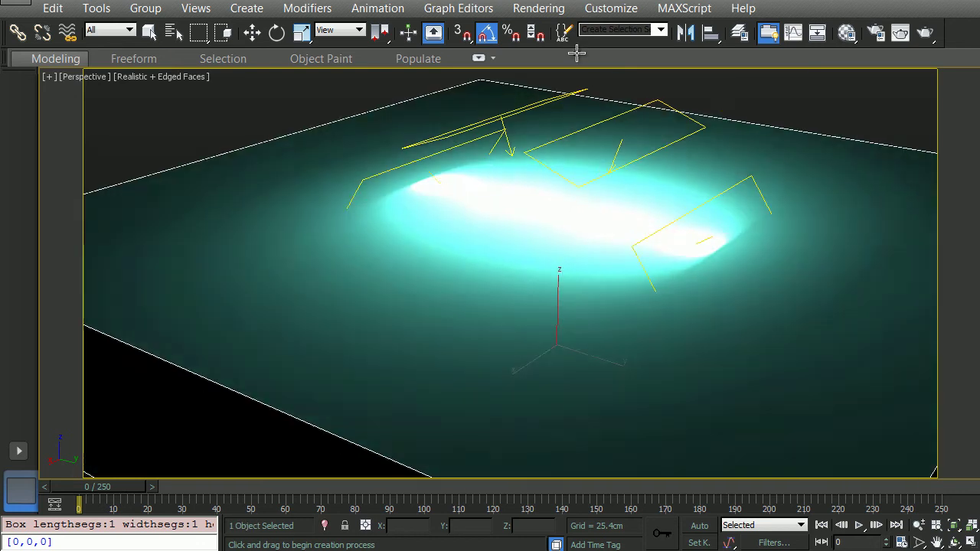
scroll(581, 64, down, 5)
click(593, 84)
scroll(595, 125, up, 1)
middle_drag(595, 124, 538, 253)
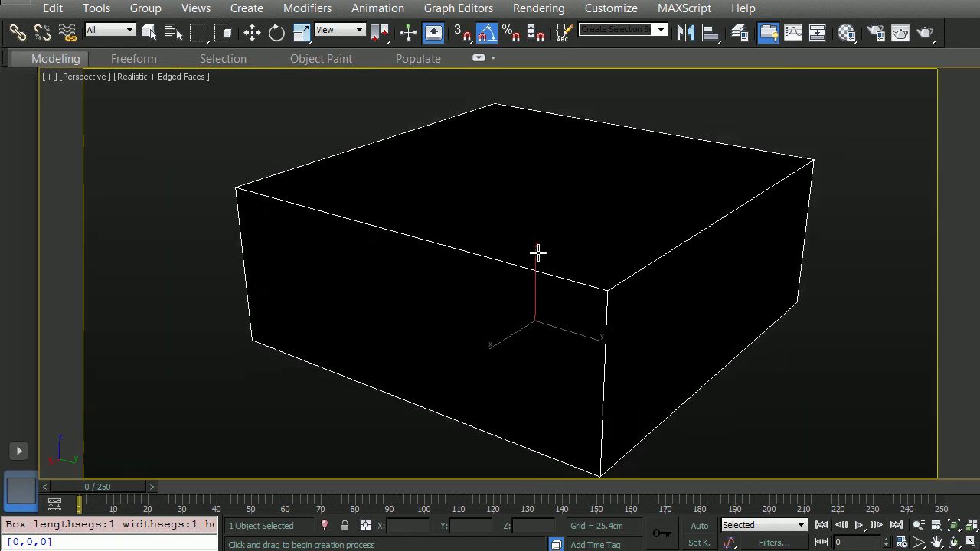
scroll(526, 232, down, 1)
right_click(526, 233)
key(F3)
Set the box's length and width to 1800 cm and its height to 1500 cm, and centre it at X 0, Y 0
key(3)
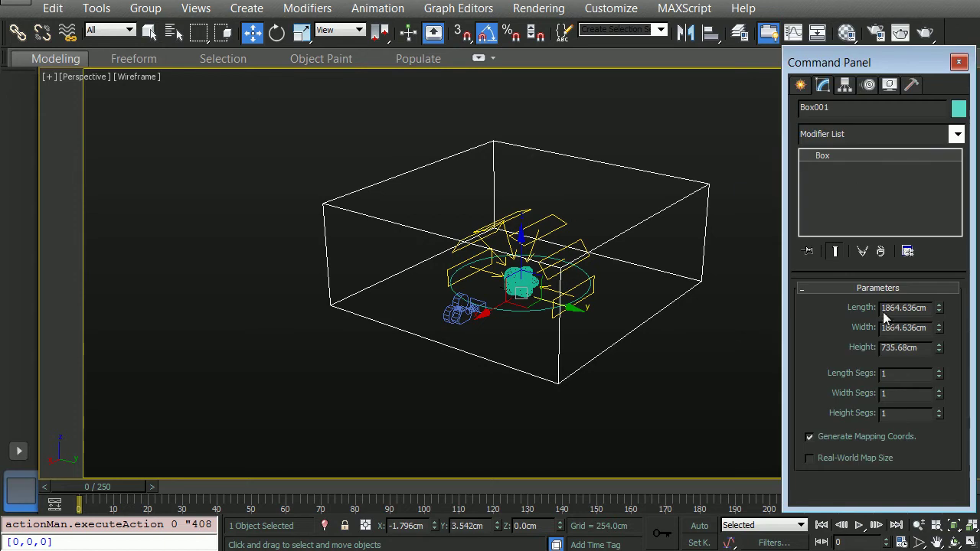
drag(930, 307, 732, 285)
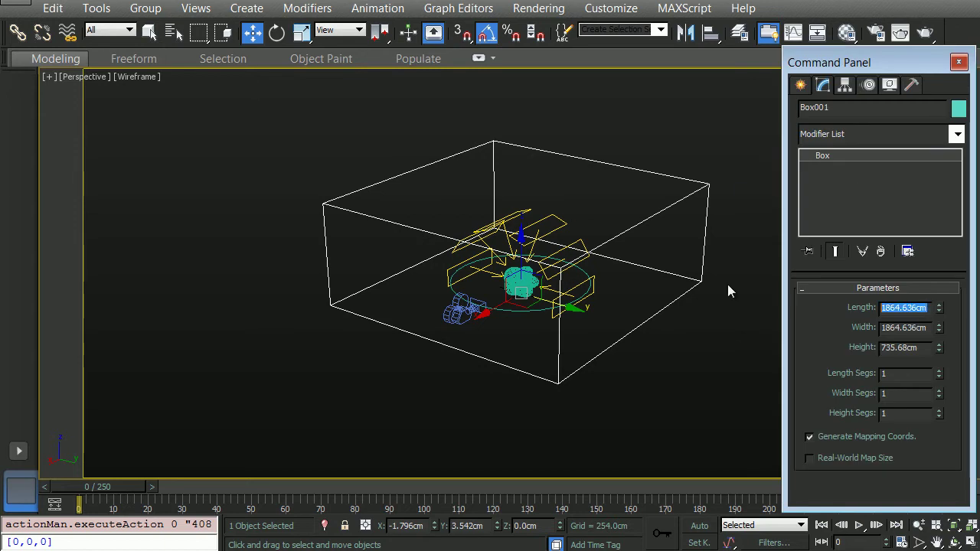
text(1800)
key(Tab)
text(1800)
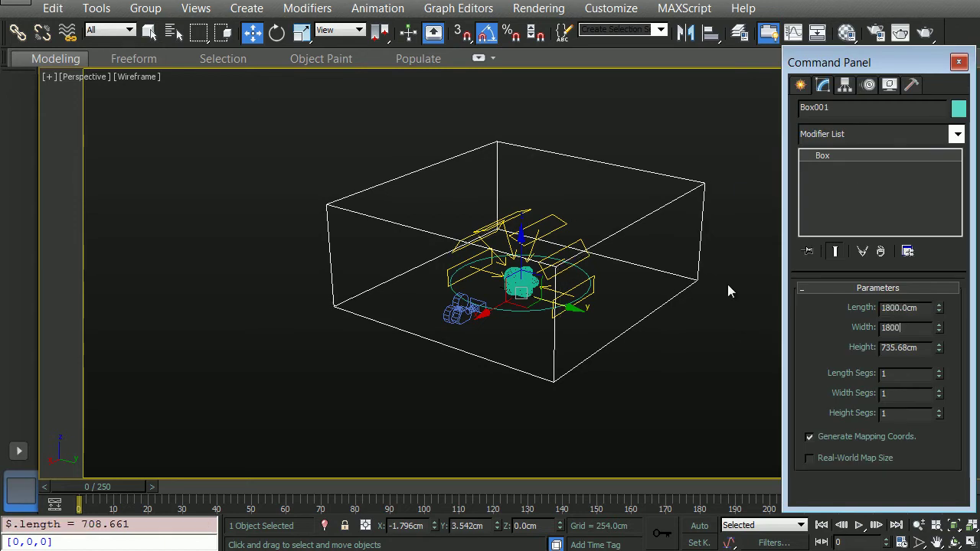
key(Tab)
text(1500)
key(Return)
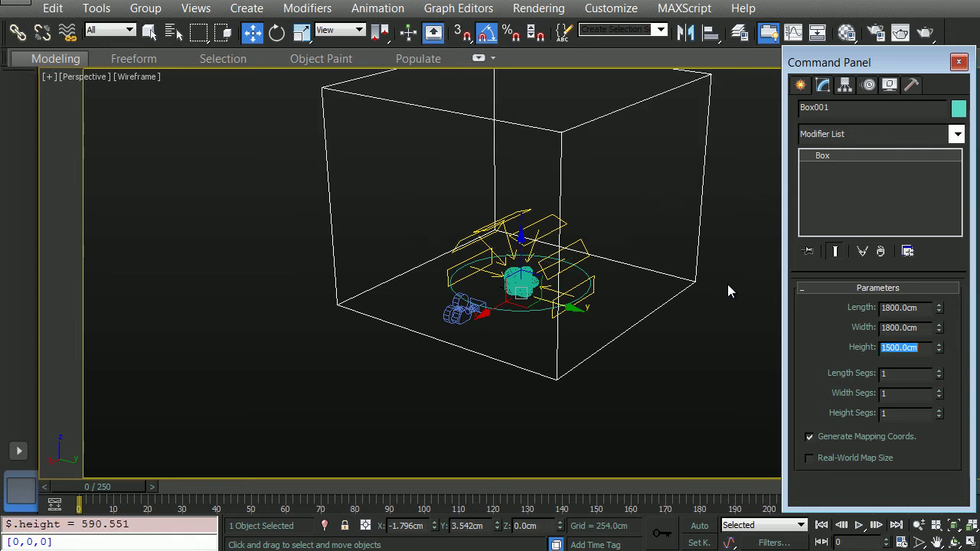
right_click(501, 528)
right_click(434, 526)
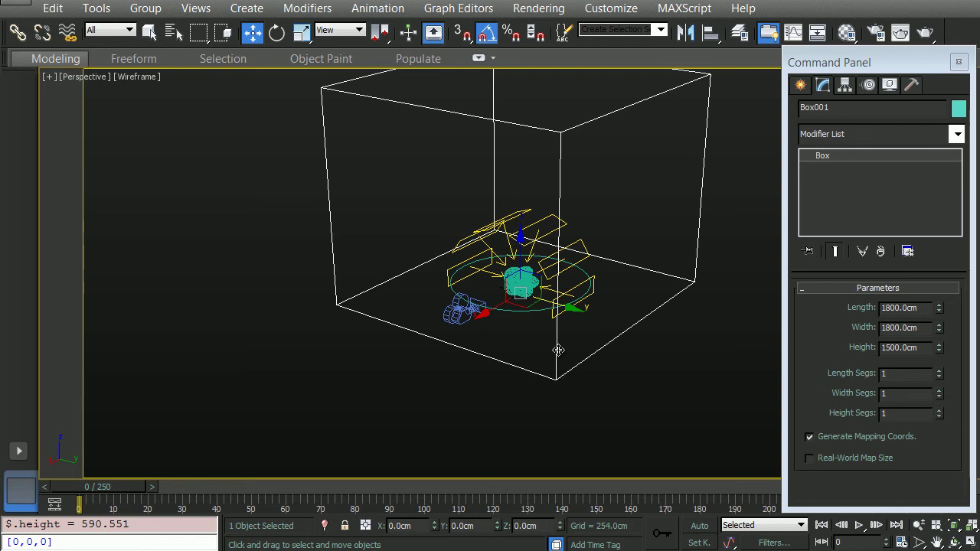
Convert the box to an Editable Poly and flip the normals of all its polygons
alt+middle_drag(522, 371, 502, 340)
key(ctrl+grave)
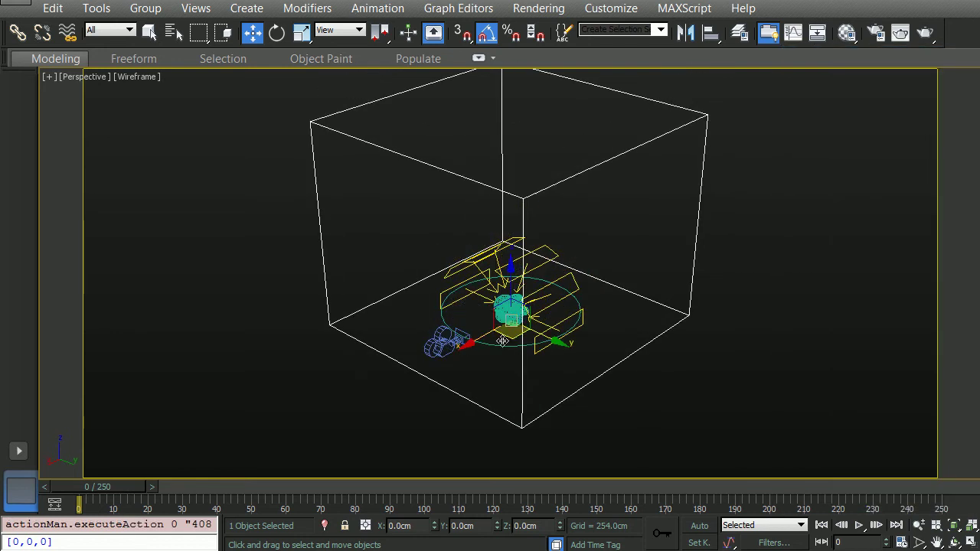
key(alt+c)
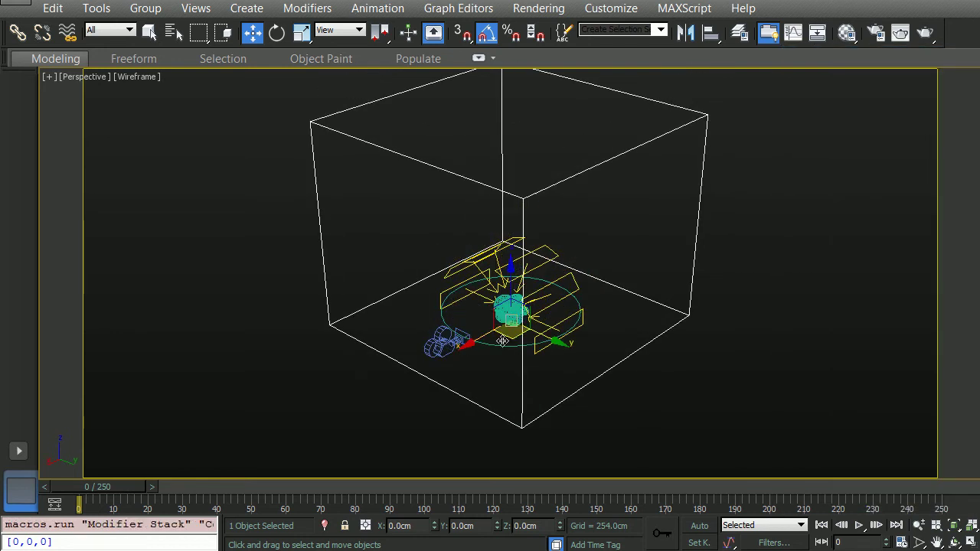
key(4)
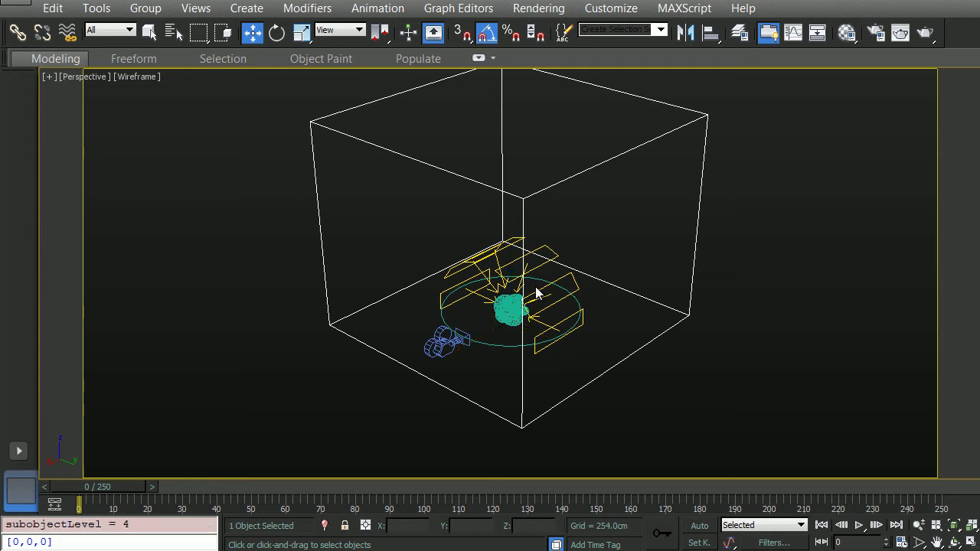
key(ctrl+a)
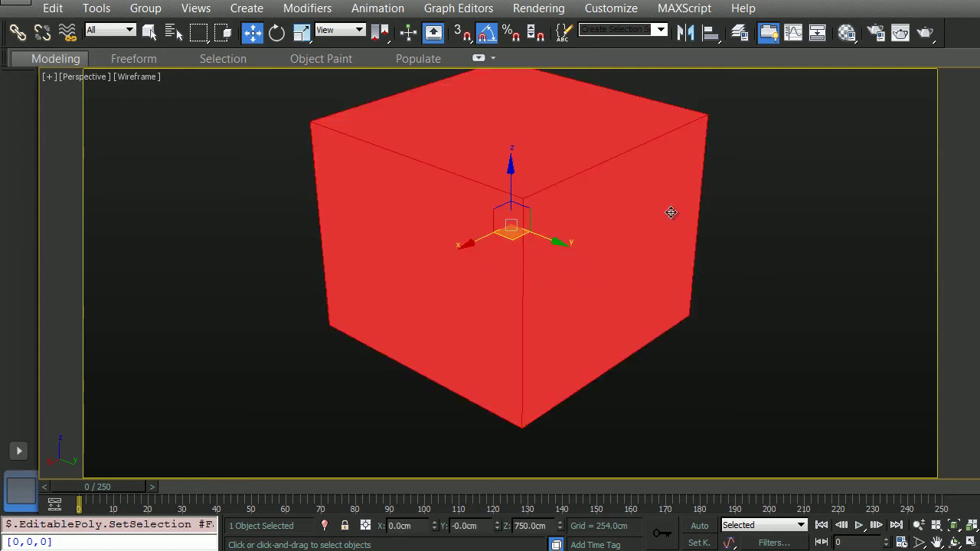
right_click(718, 197)
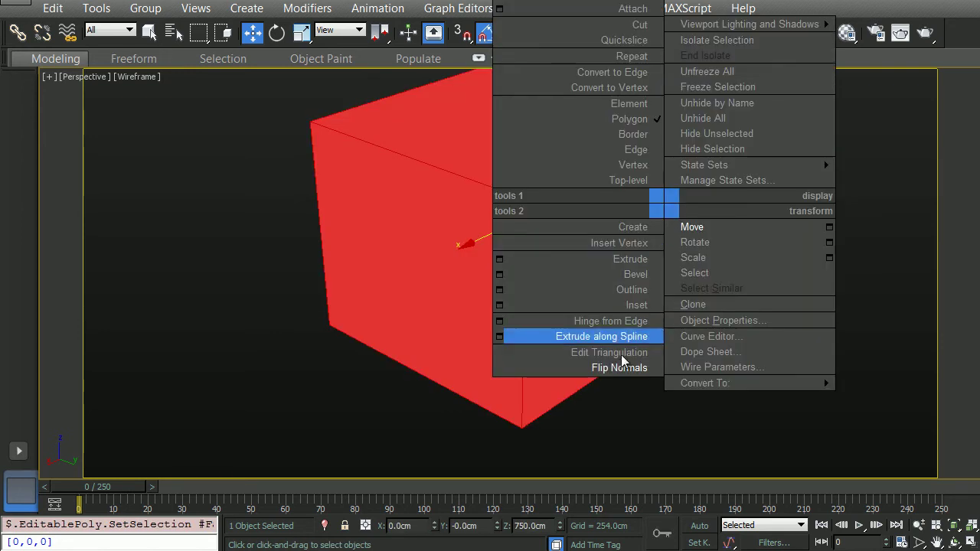
click(605, 351)
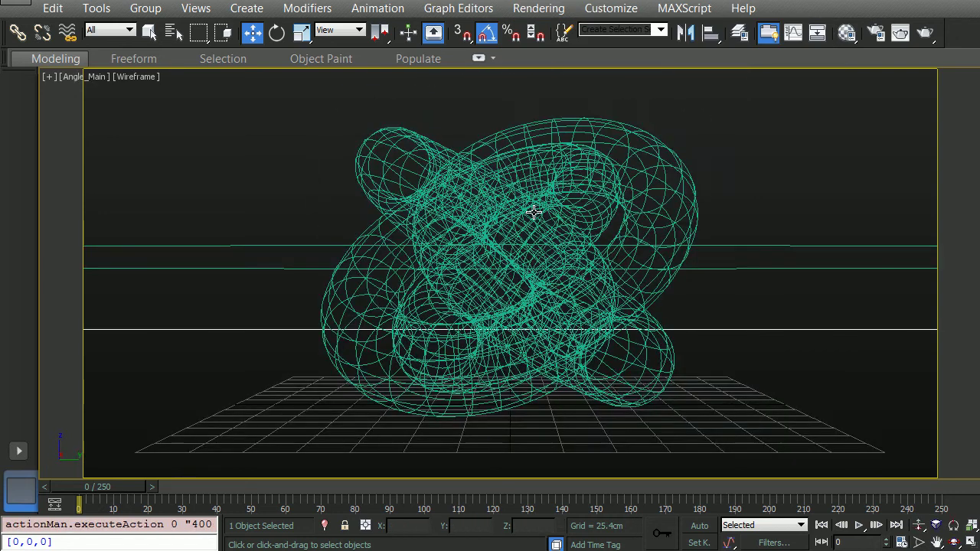
Show the view shaded and assign mr Photographic Exposure Control to the scene
key(F3)
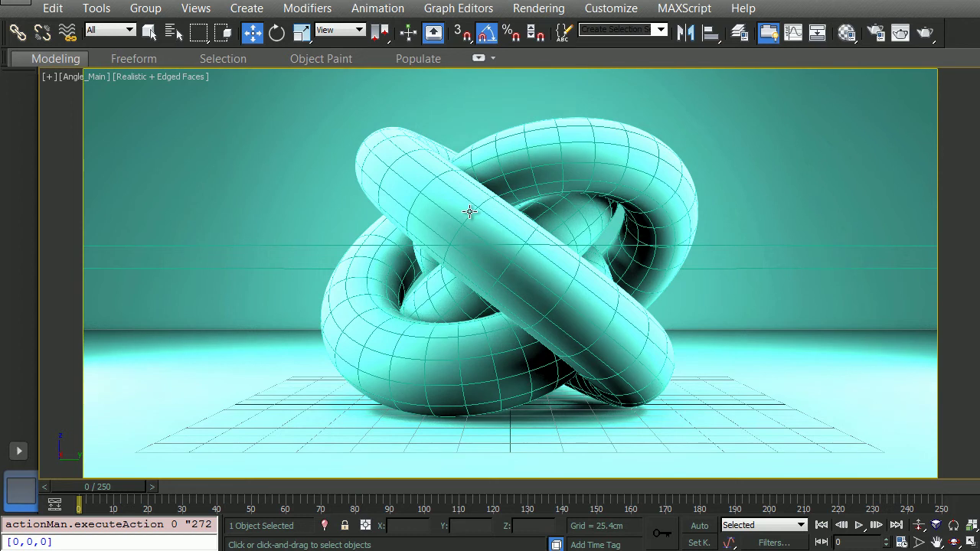
key(8)
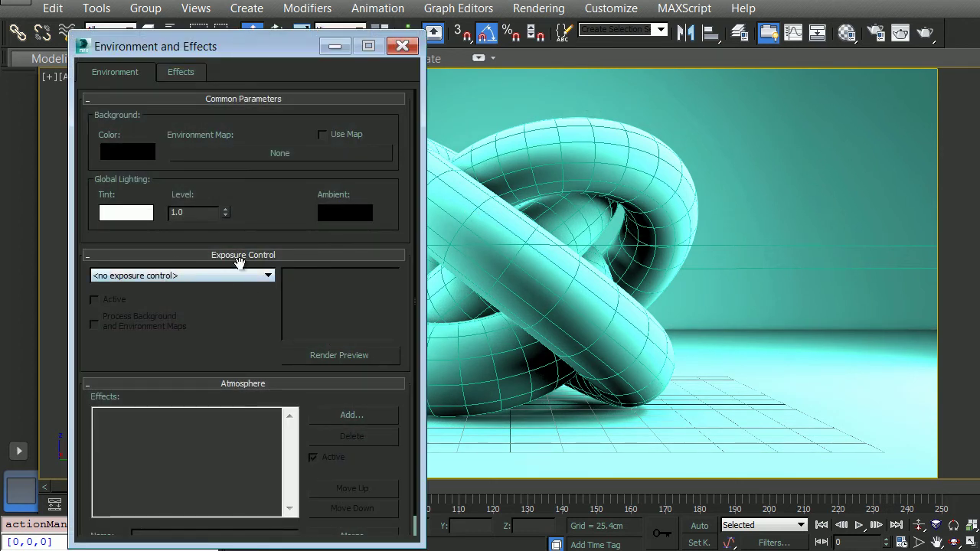
click(193, 278)
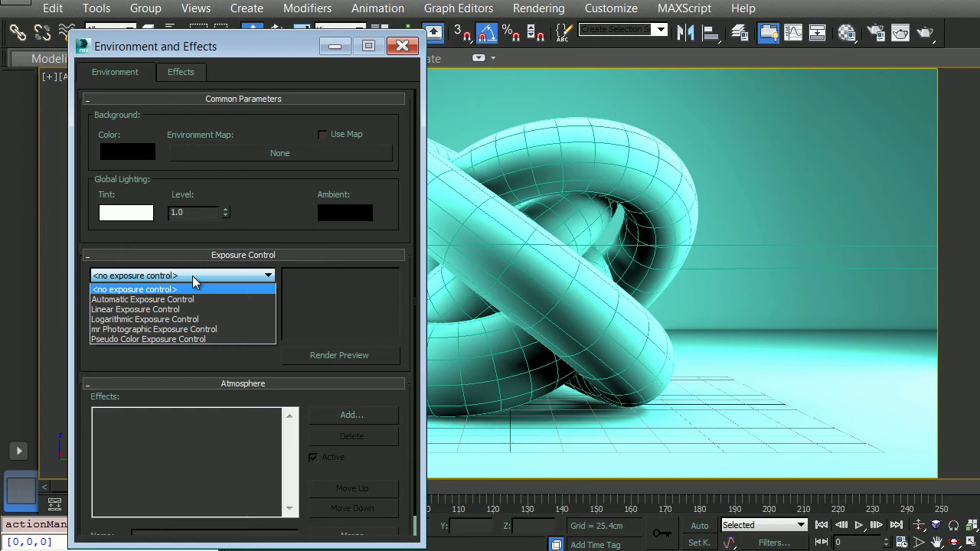
click(154, 330)
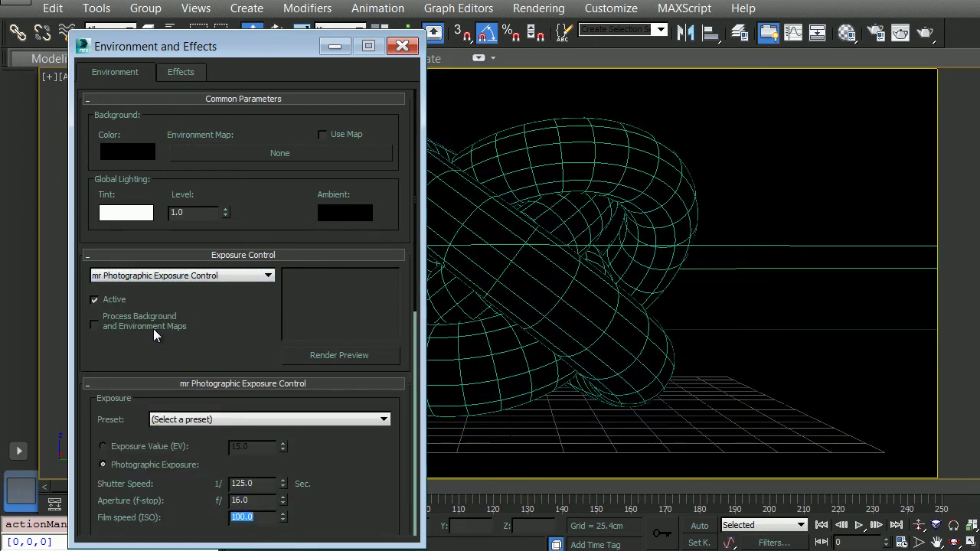
scroll(322, 357, down, 3)
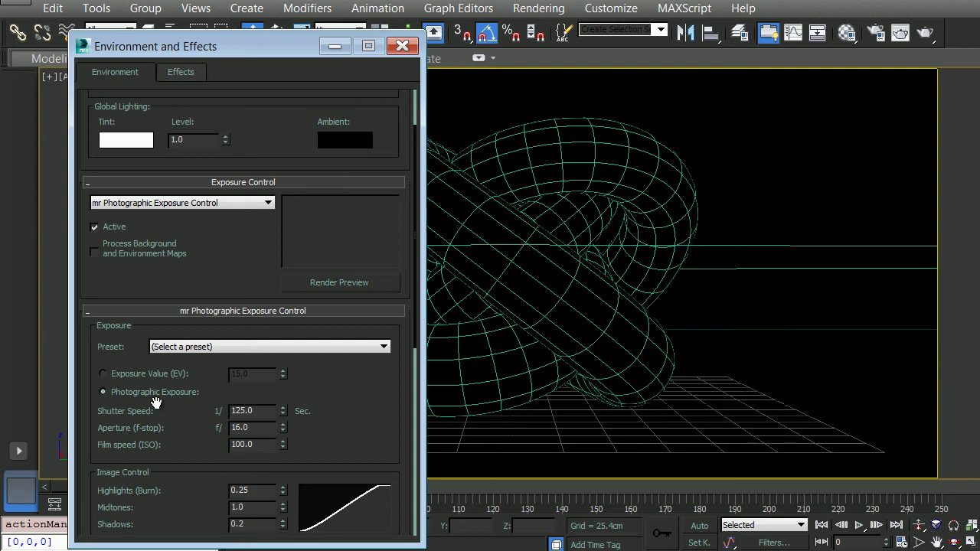
Set the photographic exposure to shutter speed 1/0.35 s, aperture f/4 and film speed ISO 300
drag(355, 428, 354, 350)
double_click(235, 330)
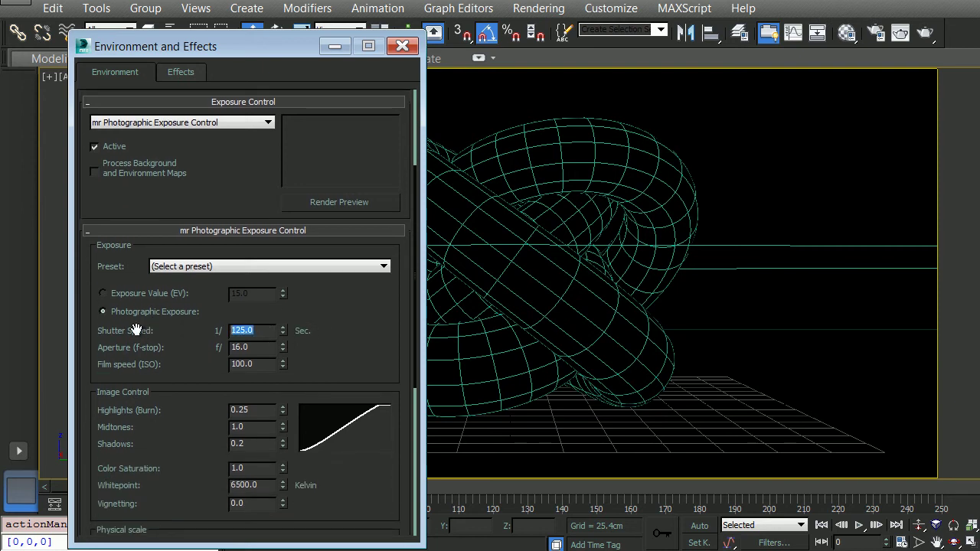
text(.35)
key(Tab)
text(4)
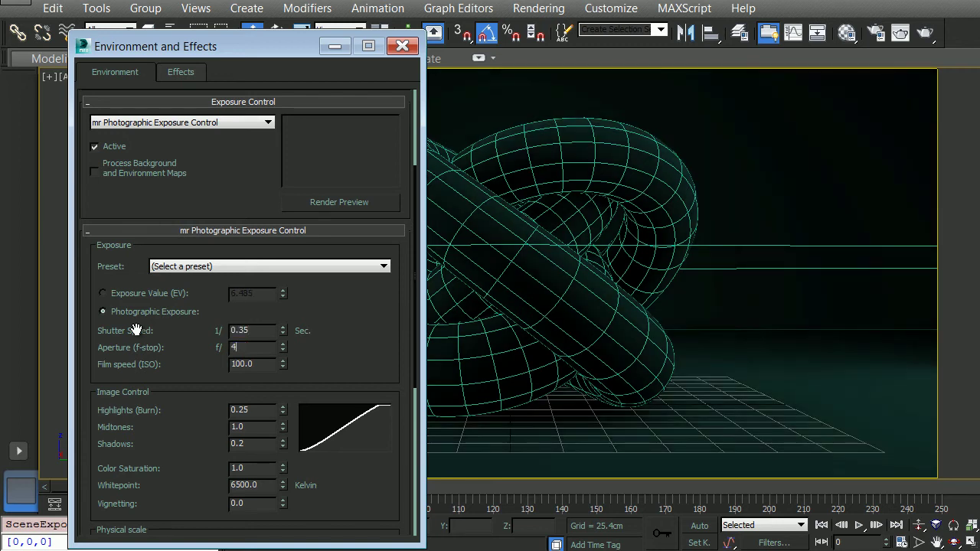
key(Tab)
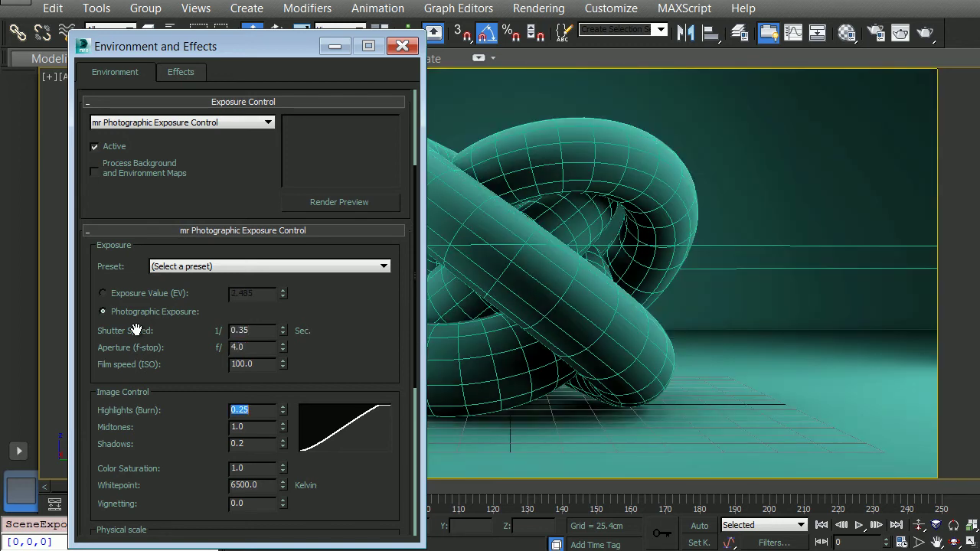
double_click(264, 365)
text(300)
key(Return)
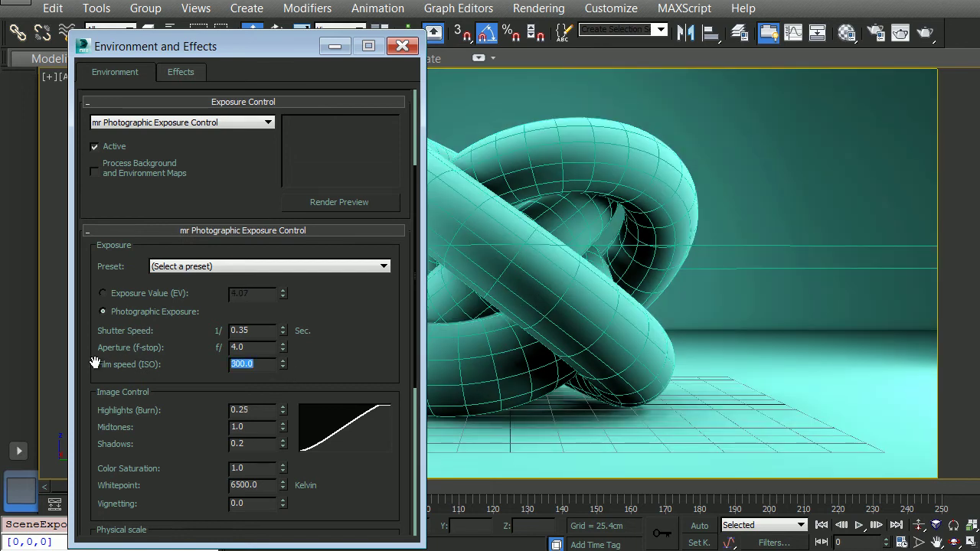
Review the highlights, midtones and shadows values of the exposure control and render its preview
drag(166, 434, 176, 351)
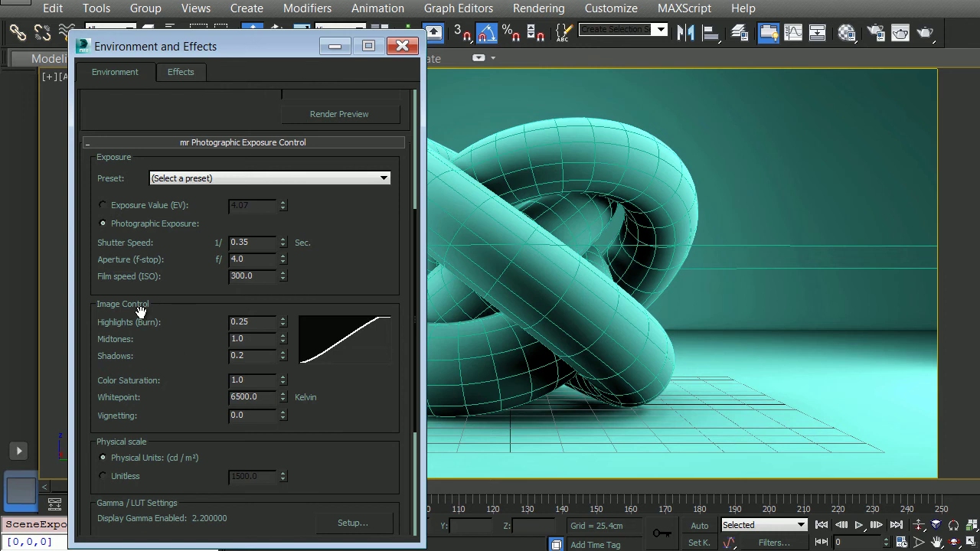
double_click(261, 322)
double_click(253, 341)
double_click(260, 356)
scroll(340, 265, up, 3)
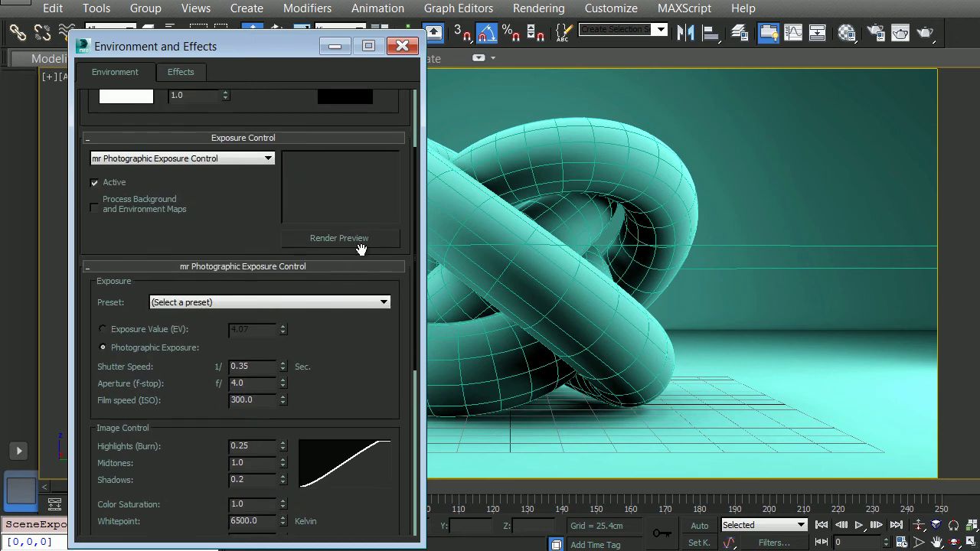
click(320, 238)
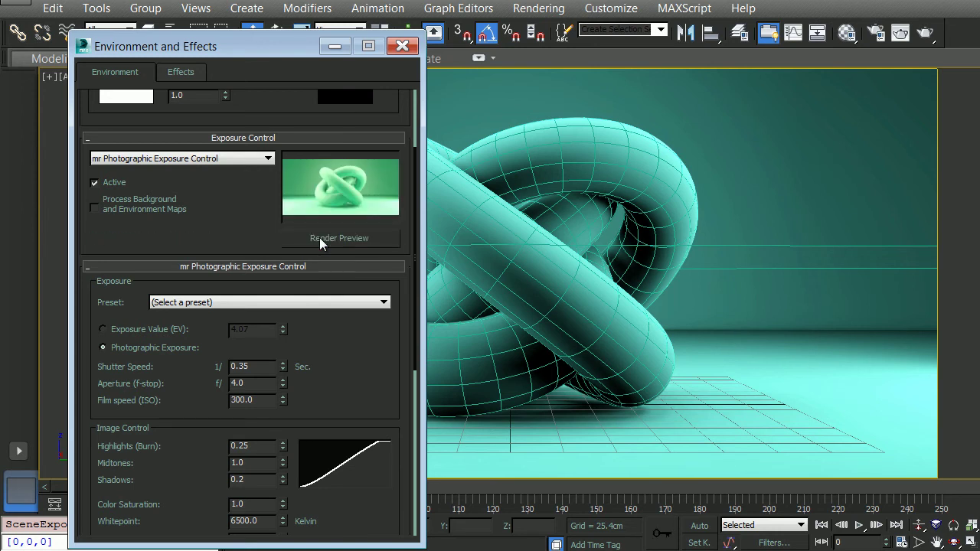
Set the exposure's highlights (burn) to 1.0 and its shadows to 0.8
scroll(141, 429, down, 1)
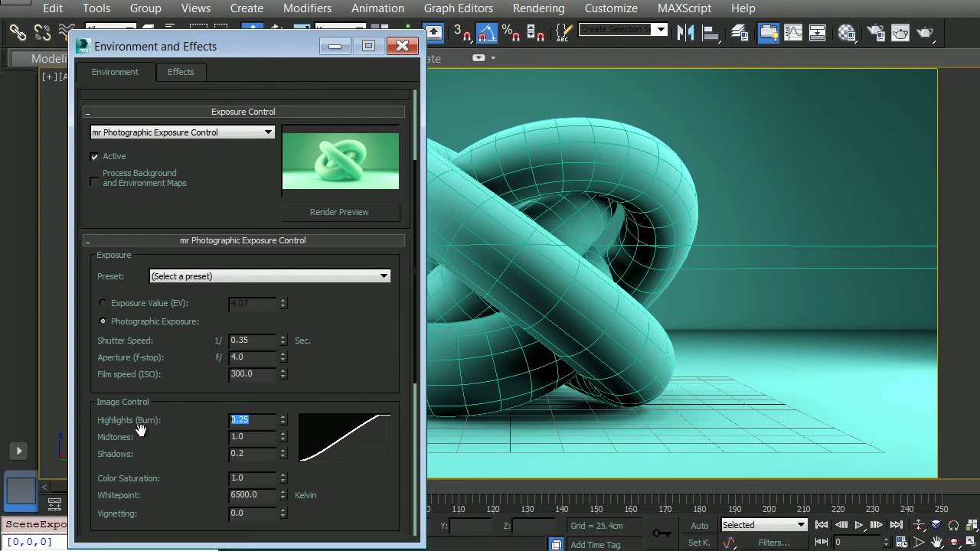
text(1)
key(Return)
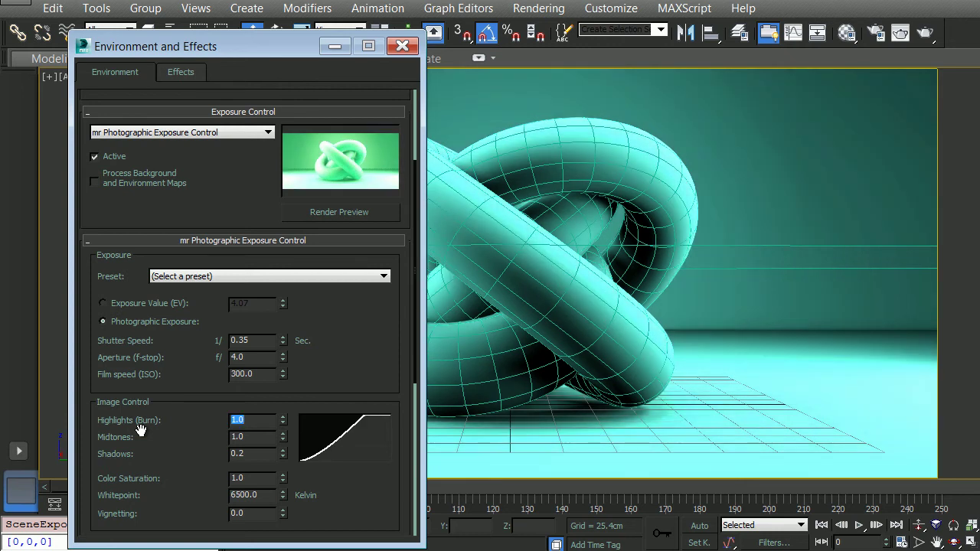
drag(174, 452, 177, 393)
drag(262, 390, 147, 387)
text(.8)
key(Return)
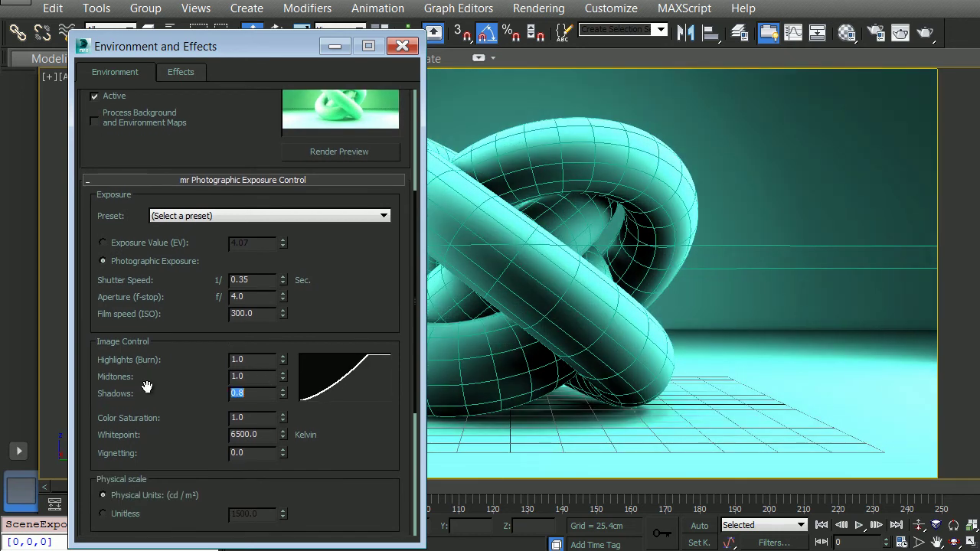
Try exposure whitepoints of 3500 and 3800 Kelvin, and settle on 5000 Kelvin
scroll(205, 315, down, 2)
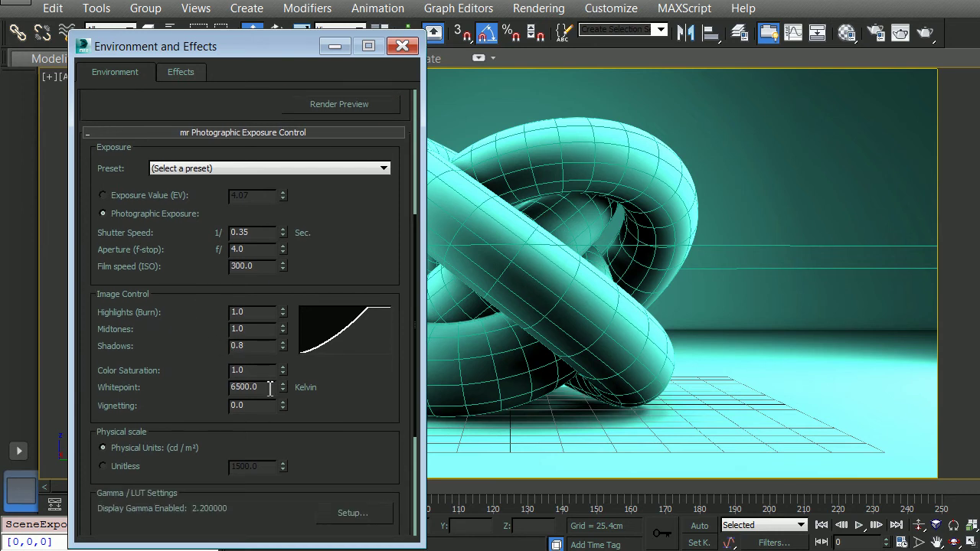
drag(270, 389, 167, 386)
drag(151, 344, 159, 465)
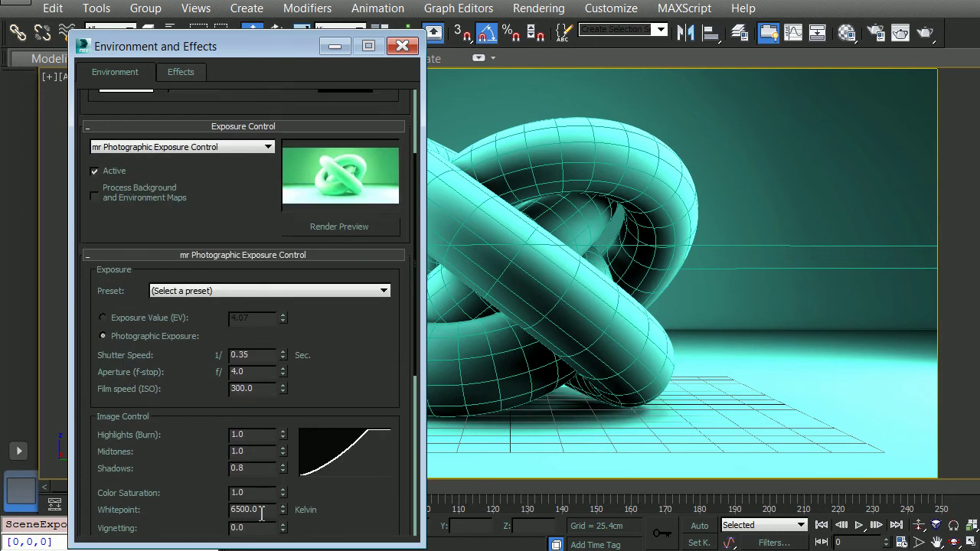
drag(262, 514, 138, 501)
text(3500)
key(Return)
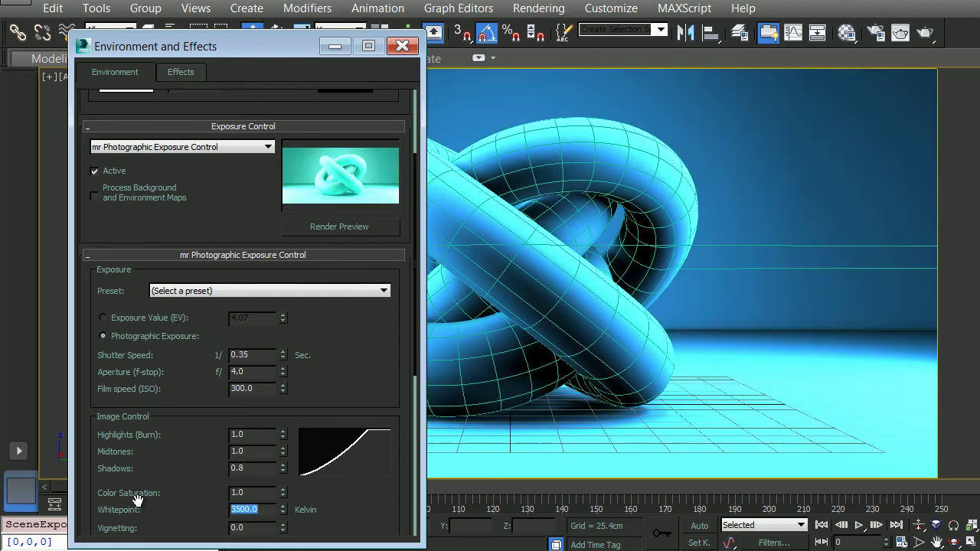
text(3800)
key(Return)
text(5000)
key(Return)
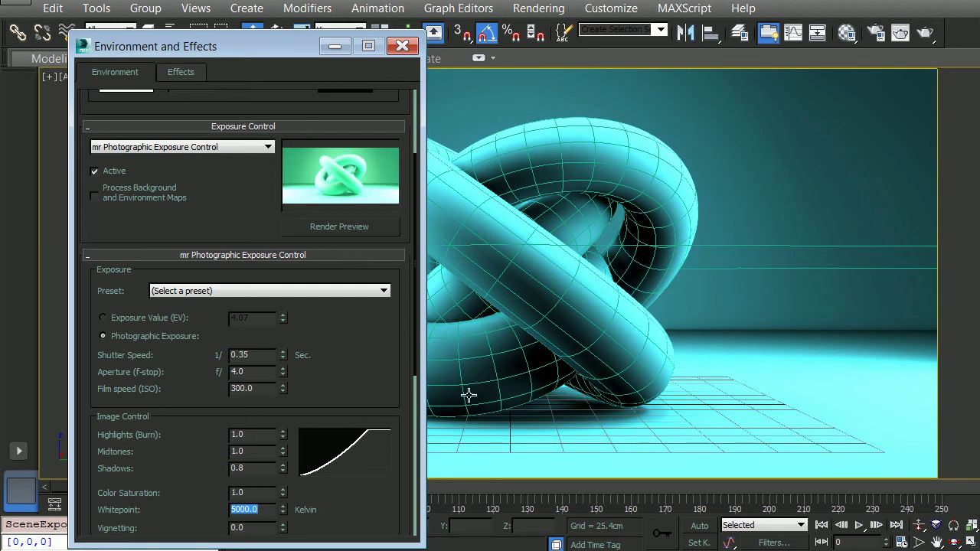
Close the environment settings, render the Angle_Main camera view to check the lighting, and dismiss the rendered image
click(402, 46)
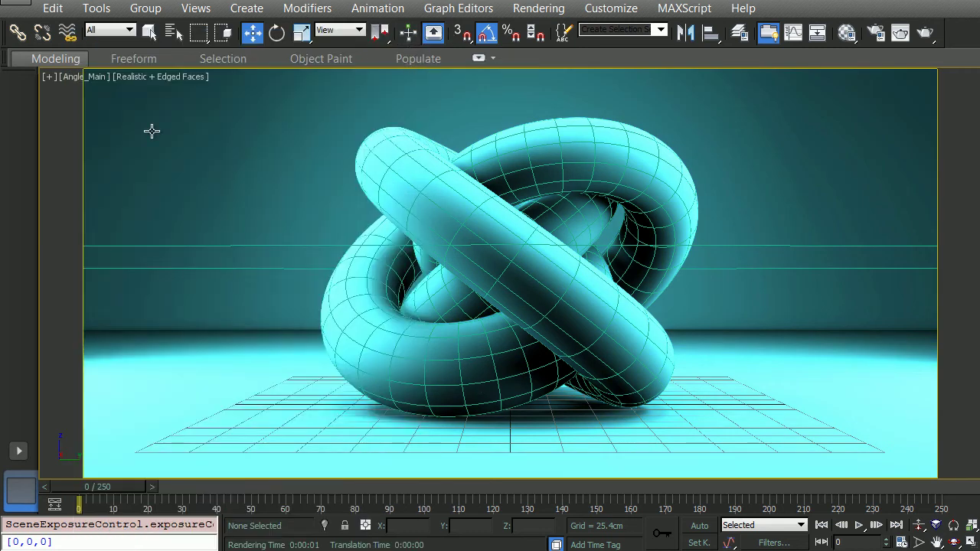
key(shift+q)
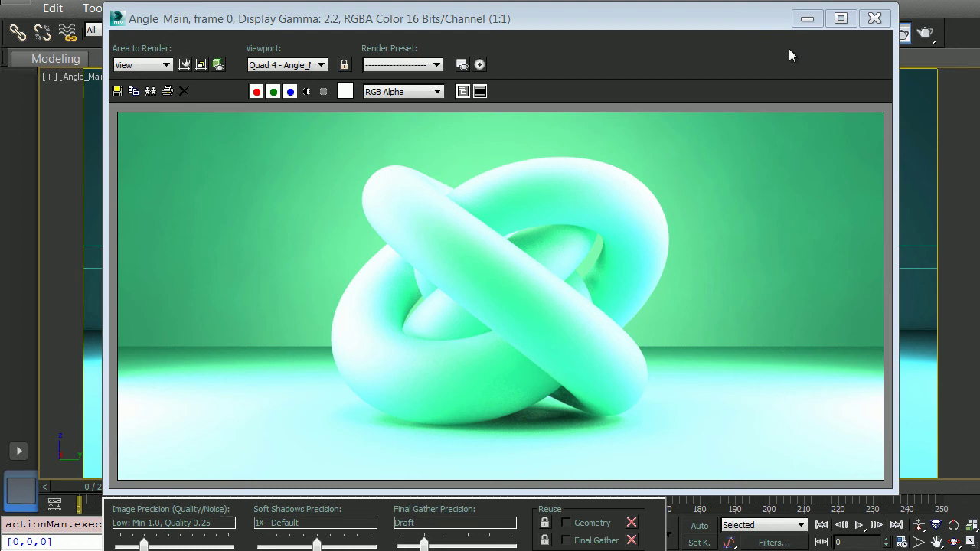
click(874, 21)
In the Perspective view, create an mr Sky Portal about 1977 cm long and 2337 cm wide around the room box's base
key(p)
scroll(580, 197, down, 3)
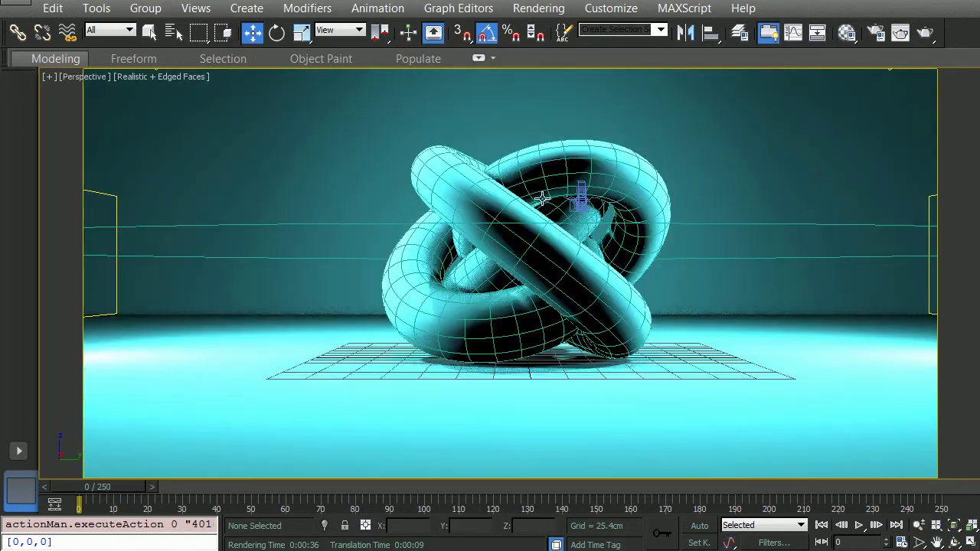
middle_drag(502, 165, 496, 314)
scroll(475, 230, down, 4)
alt+middle_drag(472, 235, 475, 219)
scroll(481, 264, down, 3)
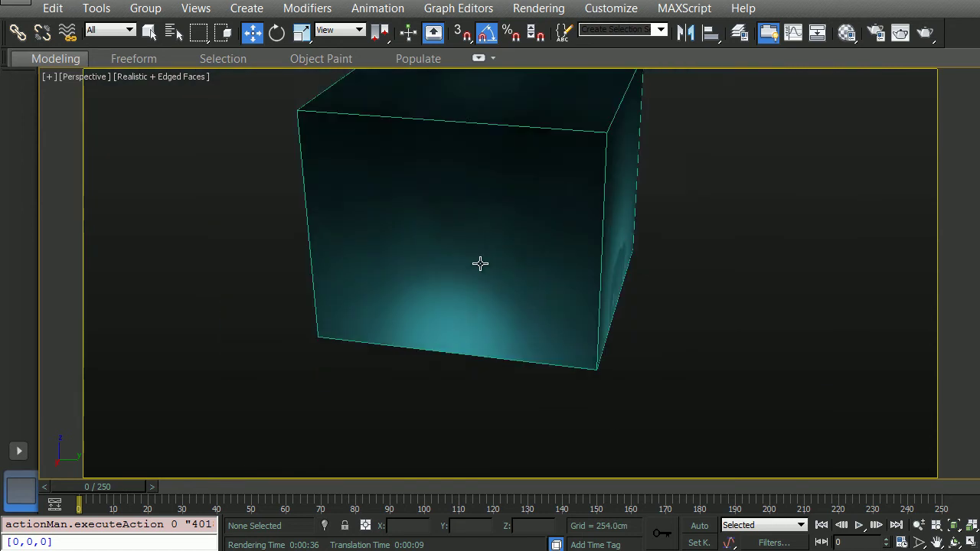
alt+middle_drag(550, 239, 489, 243)
key(ctrl+x)
key(y)
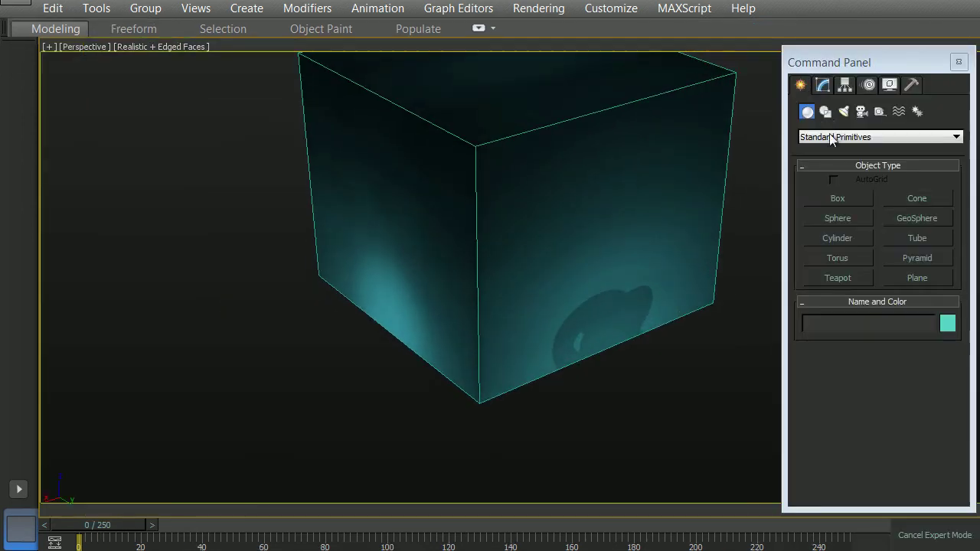
click(844, 112)
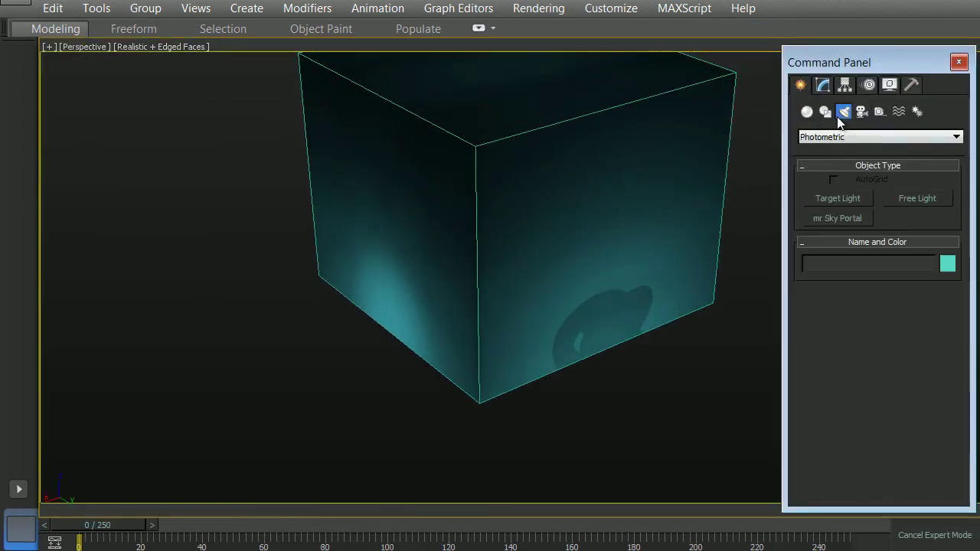
click(838, 219)
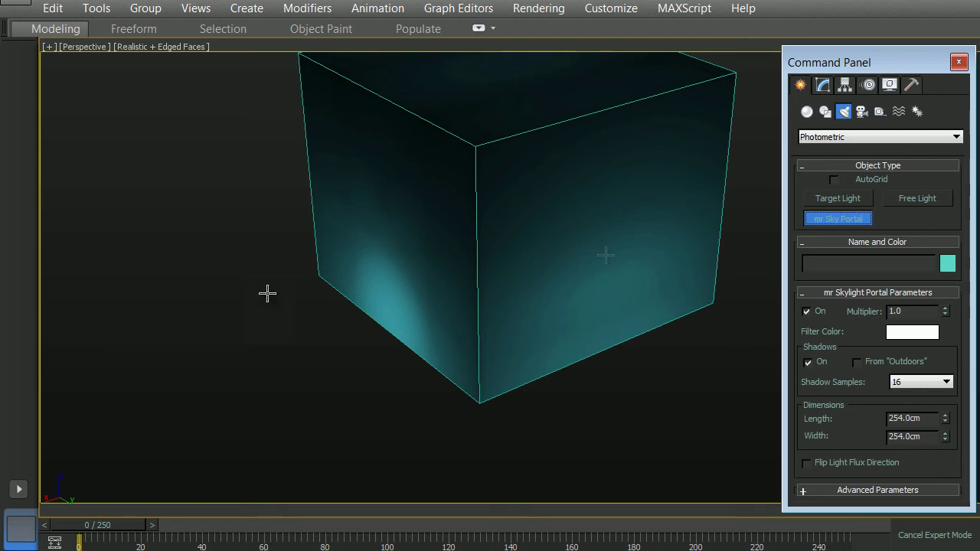
drag(267, 294, 754, 307)
right_click(744, 283)
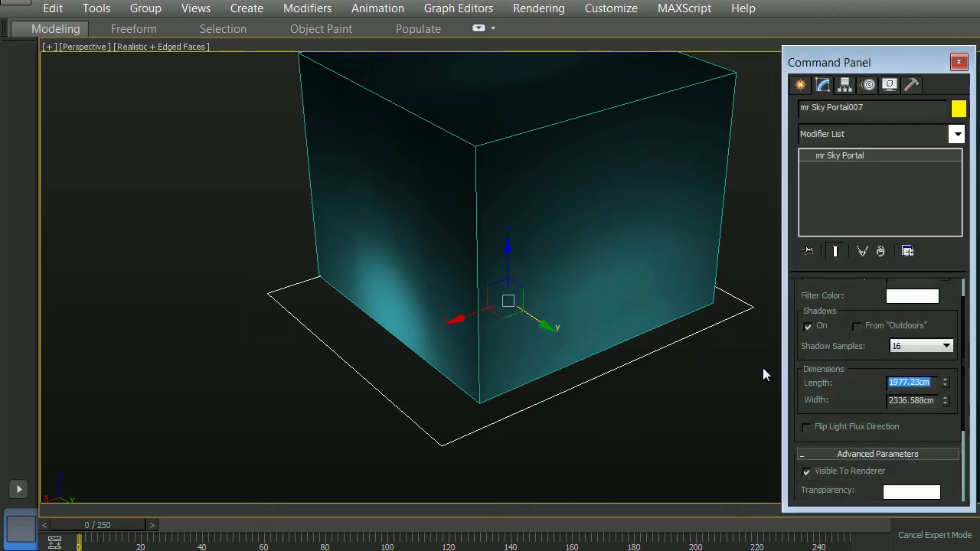
Set the new sky portal's length and width to 1800 cm
text(1800)
key(Tab)
text(1)
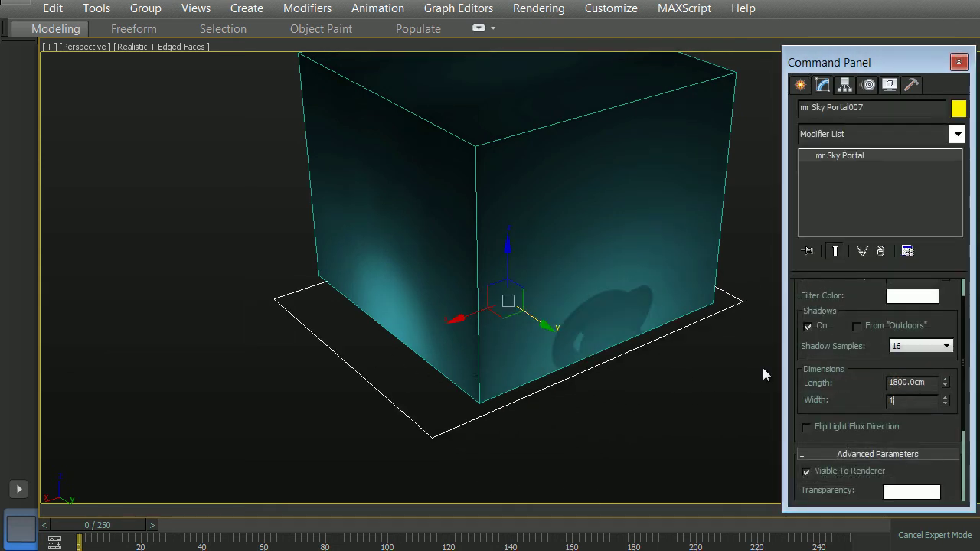
text(800)
key(Return)
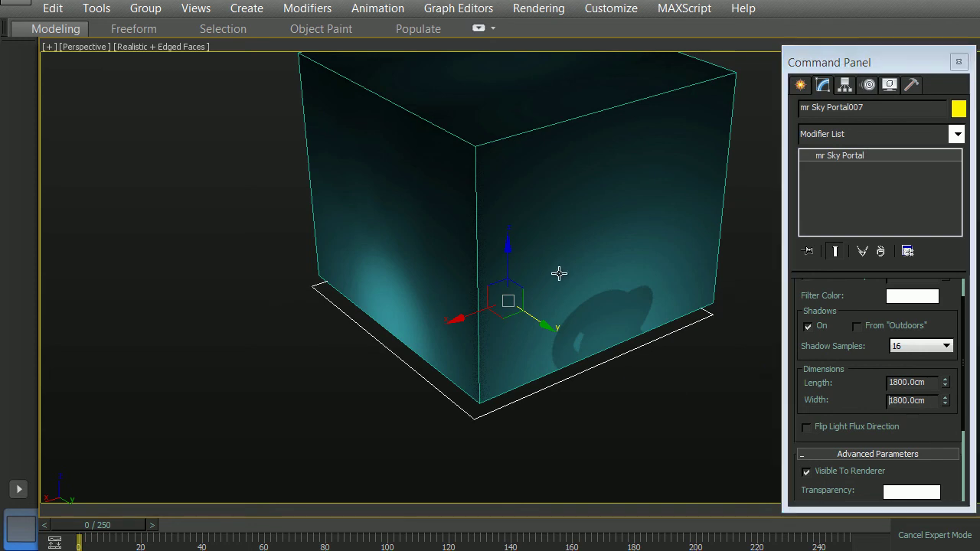
Centre the new sky portal at X 0, Y 0 and raise it to about Z 1451 cm, just below the box's top
key(ctrl+x)
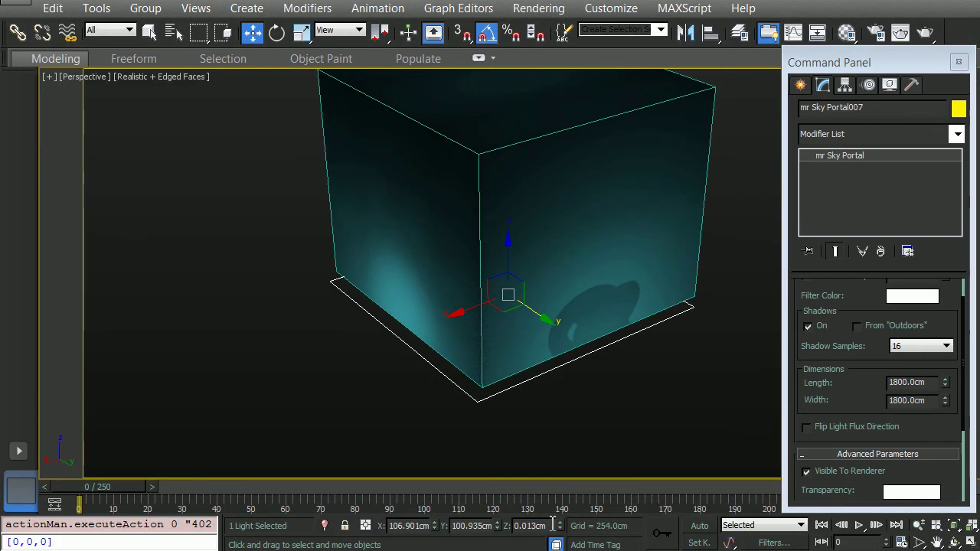
right_click(560, 526)
right_click(497, 526)
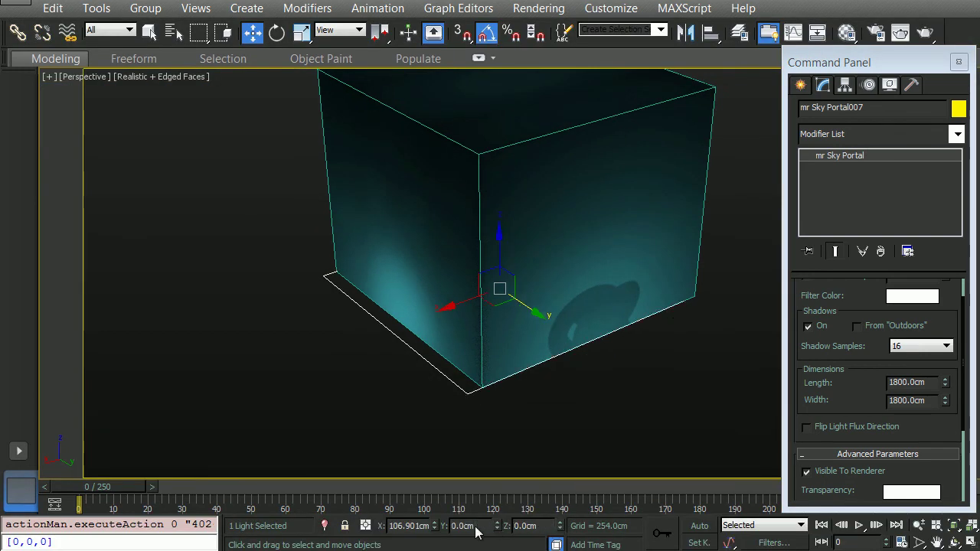
right_click(434, 526)
scroll(530, 385, down, 3)
drag(510, 304, 520, 109)
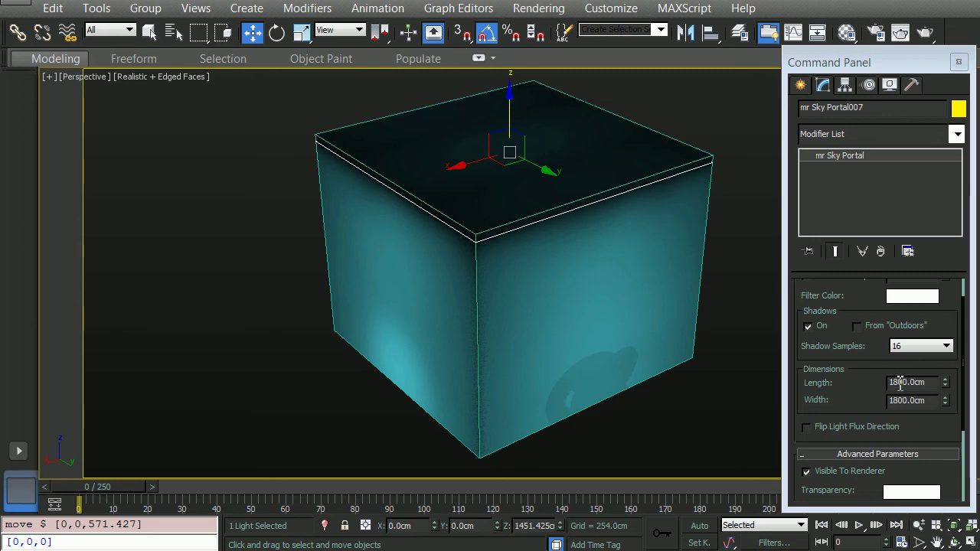
Set the overhead sky portal's length and width to 2000 cm
double_click(927, 383)
text(2000)
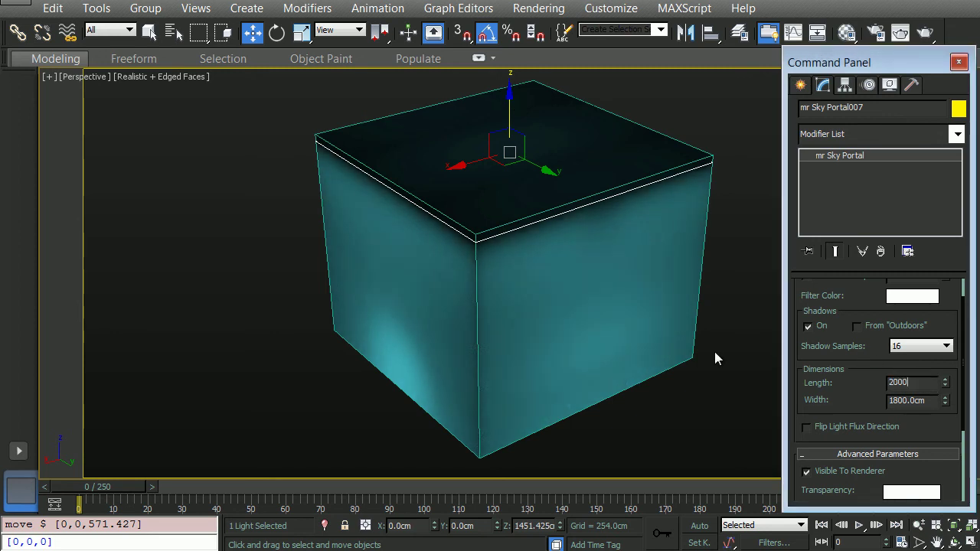
key(Tab)
text(2000)
key(Return)
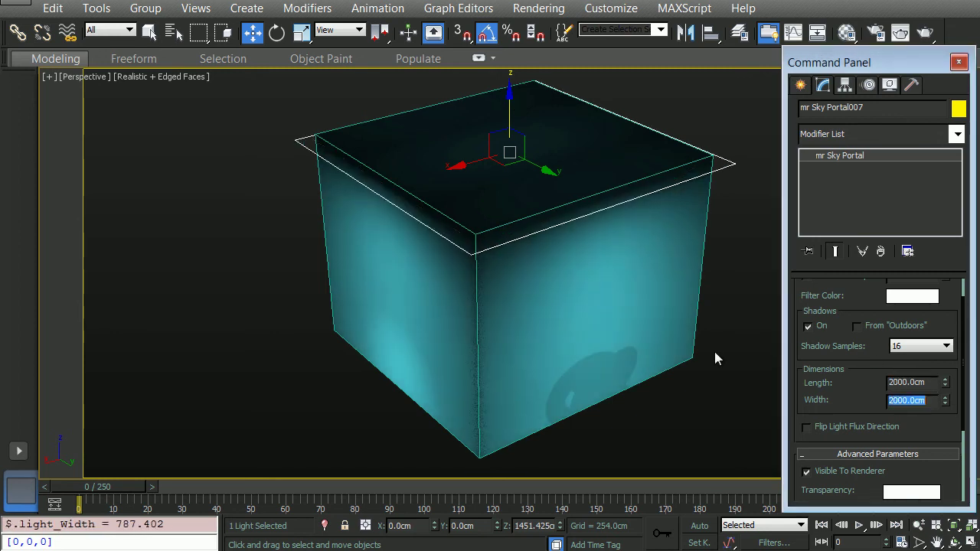
key(Tab)
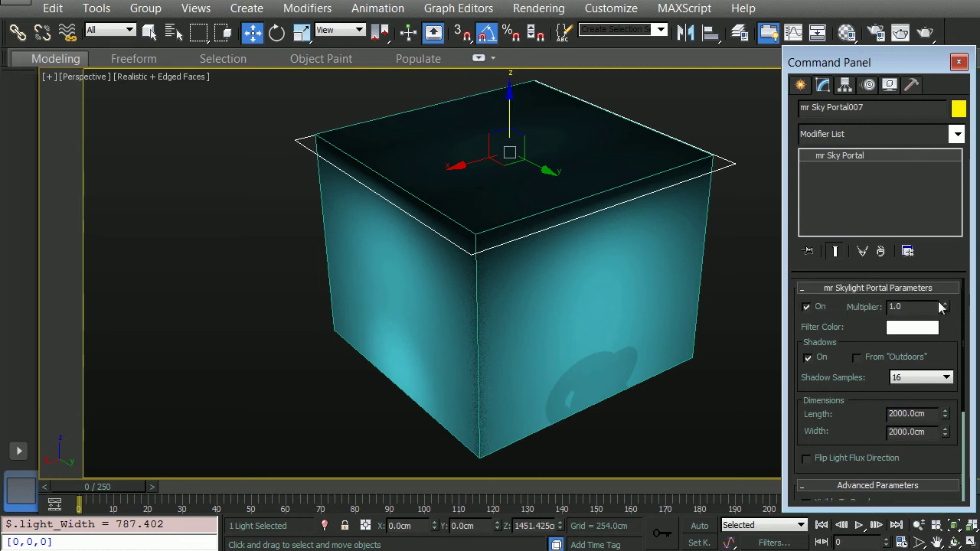
Set the overhead sky portal's multiplier to 4 and its filter color to a pale orange with hue 0.091 and saturation 0.39
text(4)
key(Return)
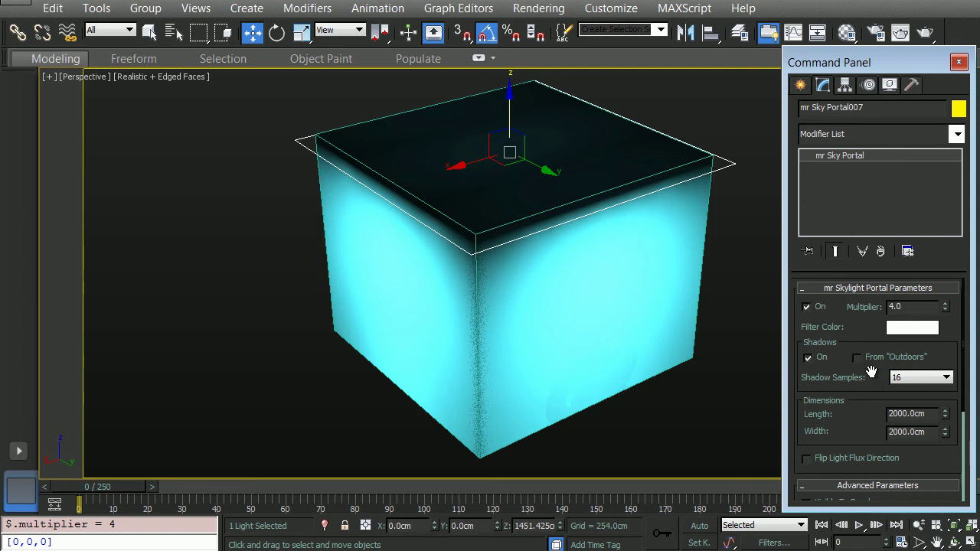
scroll(879, 368, down, 1)
click(912, 298)
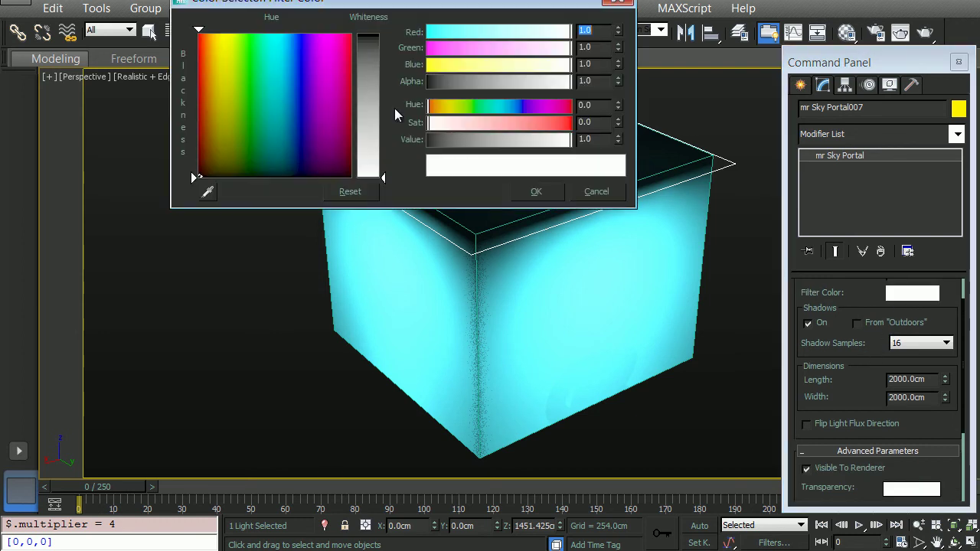
click(439, 109)
drag(497, 125, 482, 124)
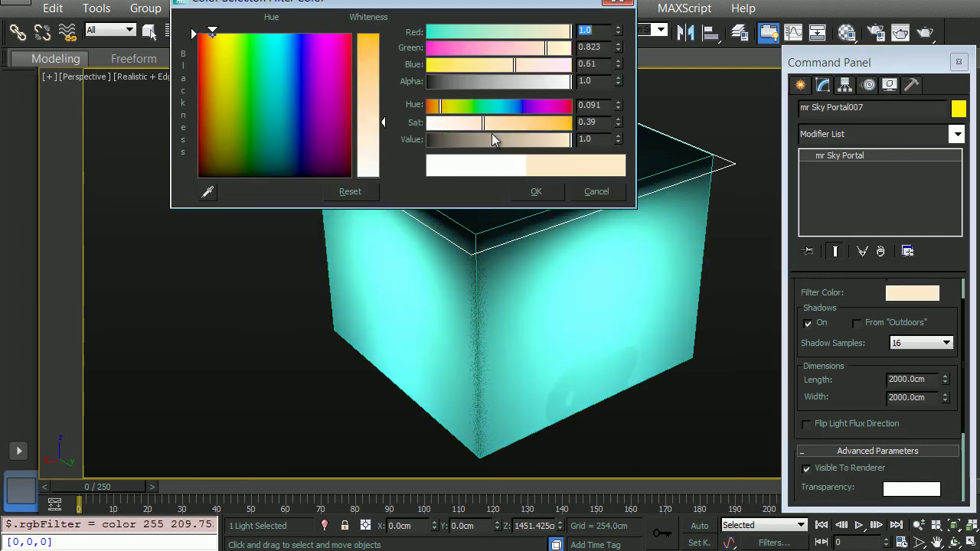
click(536, 191)
Set the overhead sky portal's shadow samples to 32
scroll(866, 387, down, 1)
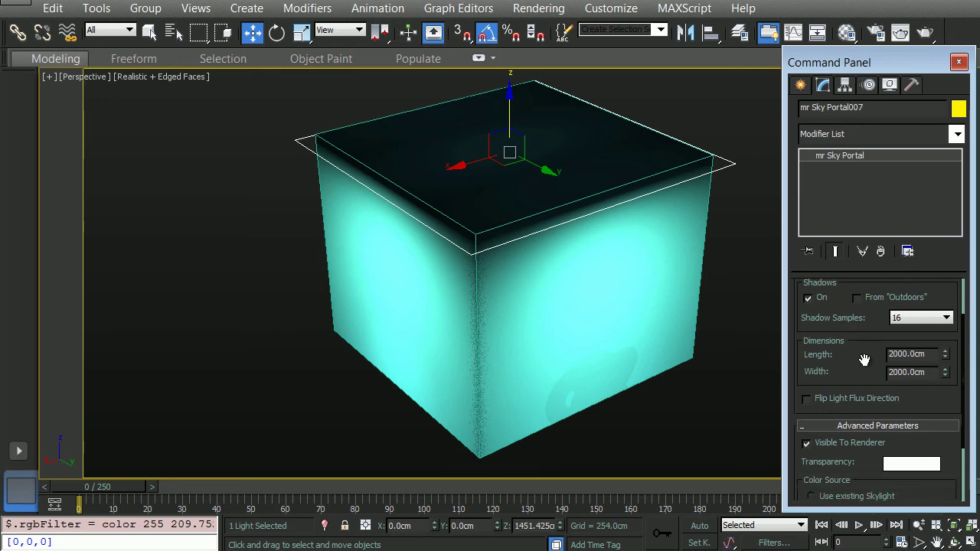
click(919, 317)
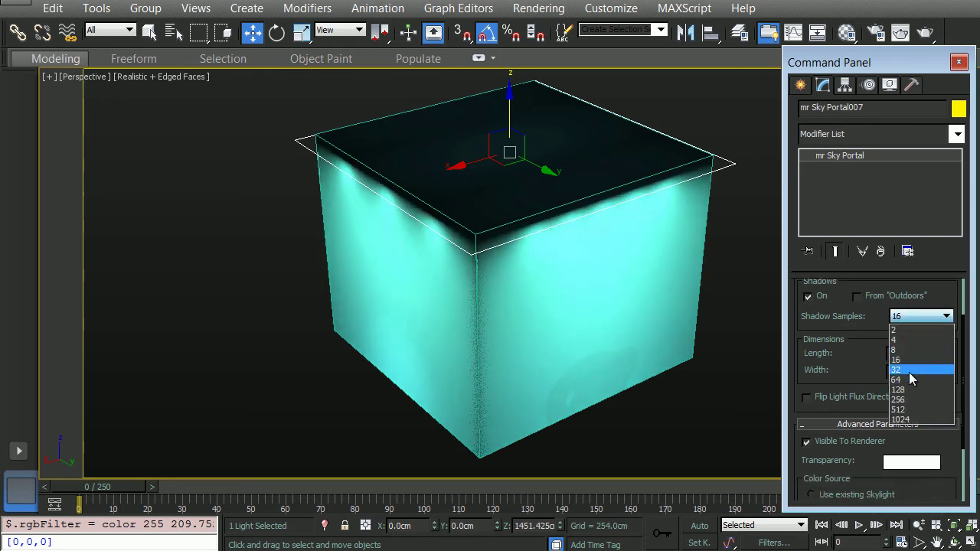
click(909, 370)
Assign the existing Kelvin Temperature Color map as the overhead sky portal's custom color source
scroll(857, 358, down, 1)
scroll(858, 358, down, 1)
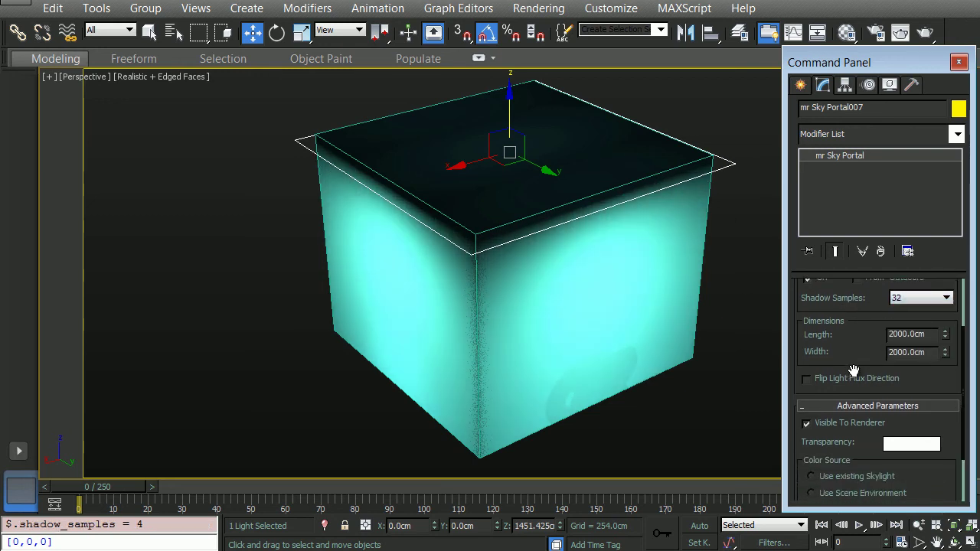
scroll(875, 375, down, 3)
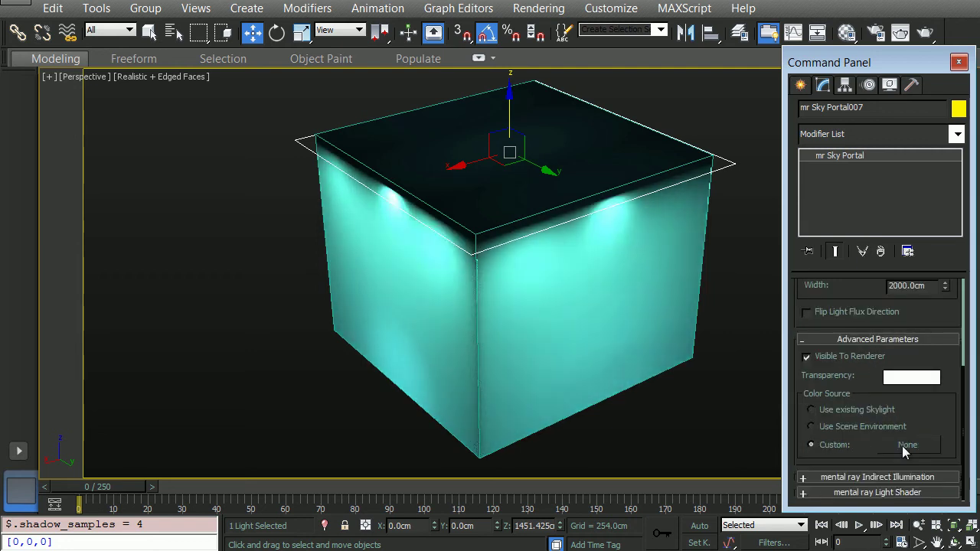
key(m)
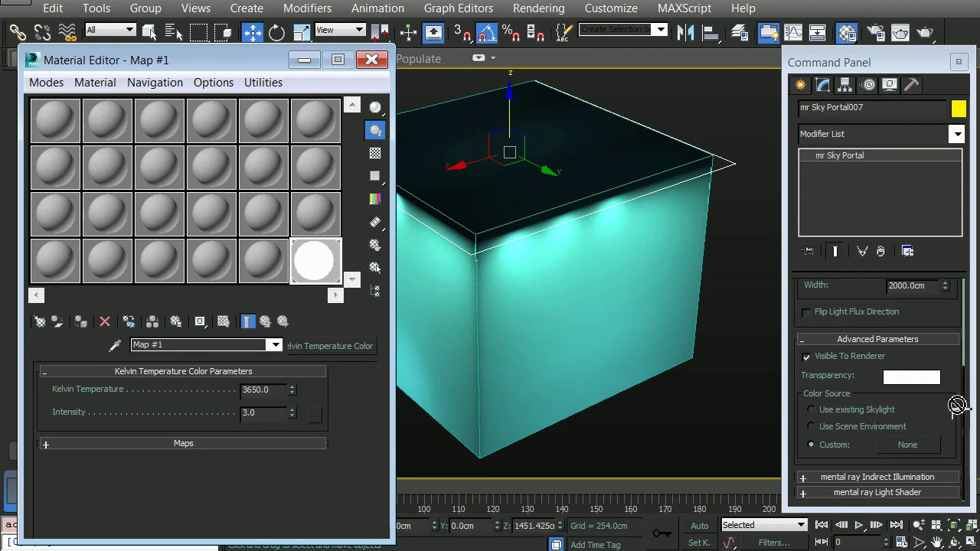
drag(921, 452, 911, 446)
click(833, 340)
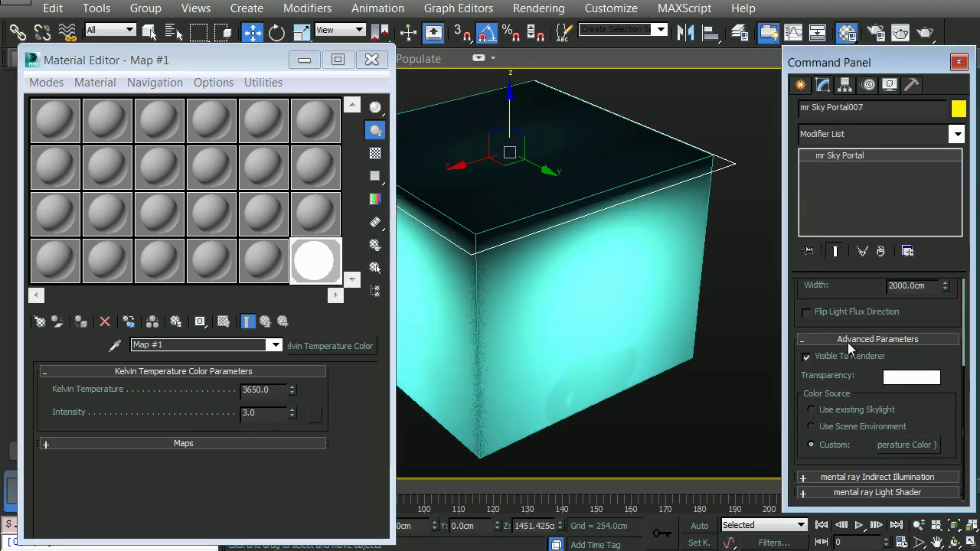
Turn the first material slot into a near-black material named Studio Floor with diffuse value 2, and assign it to the room box
key(m)
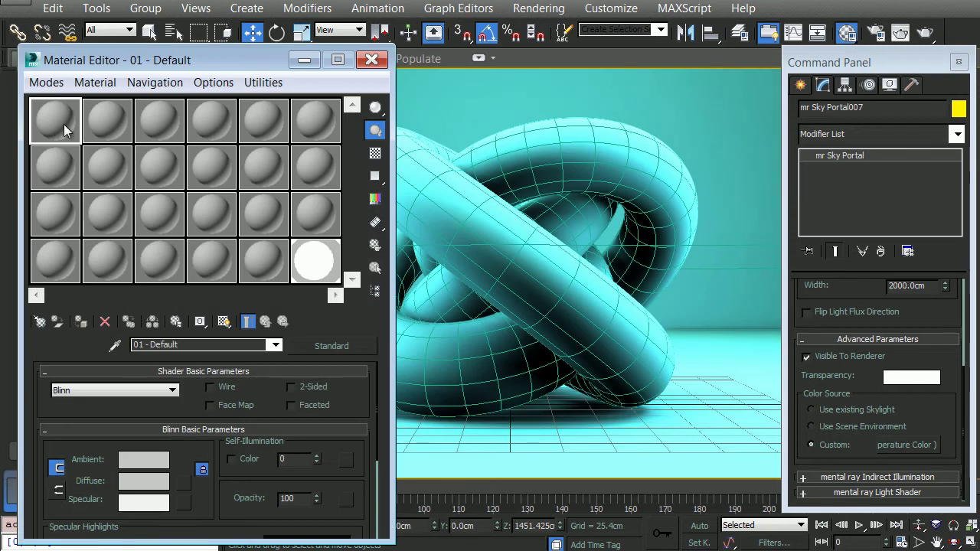
click(222, 344)
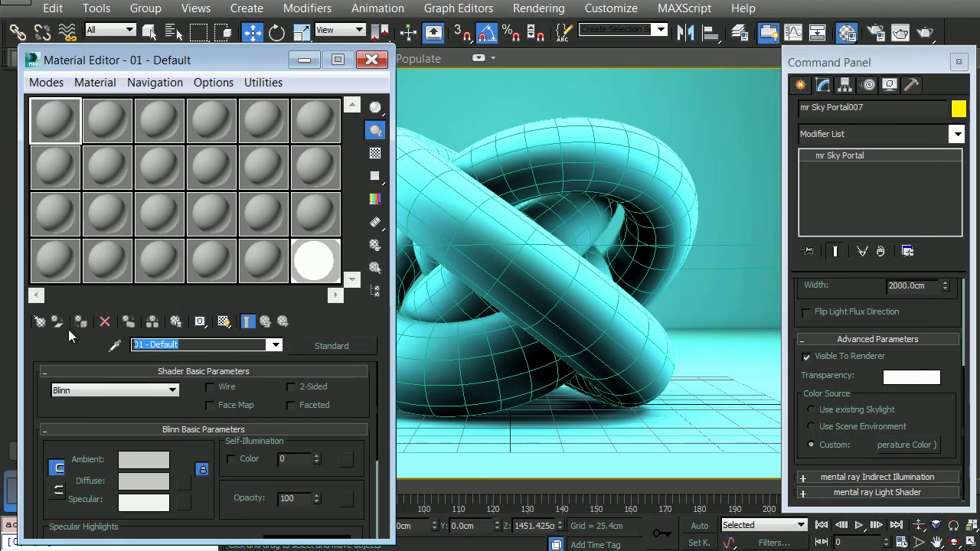
text(Studio)
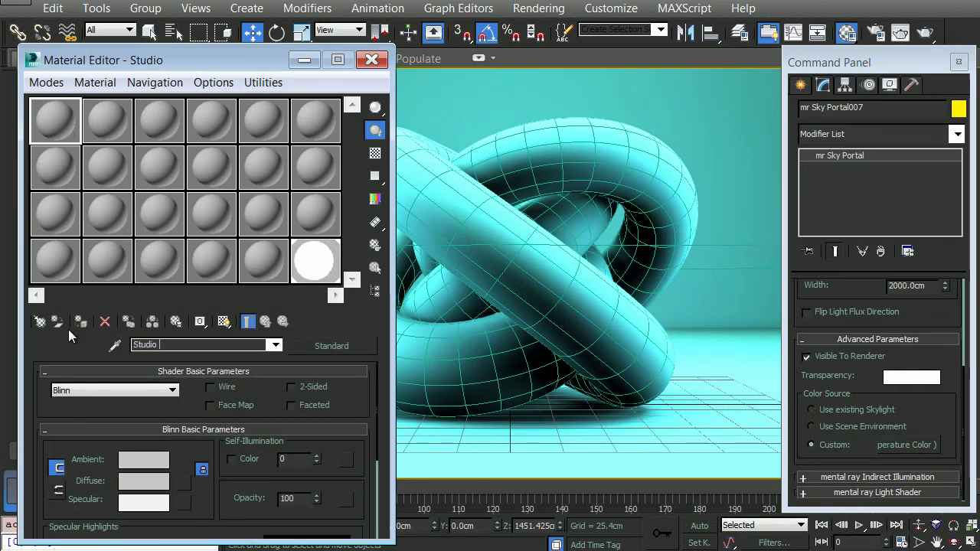
text( Floor)
click(150, 481)
drag(370, 88, 373, 48)
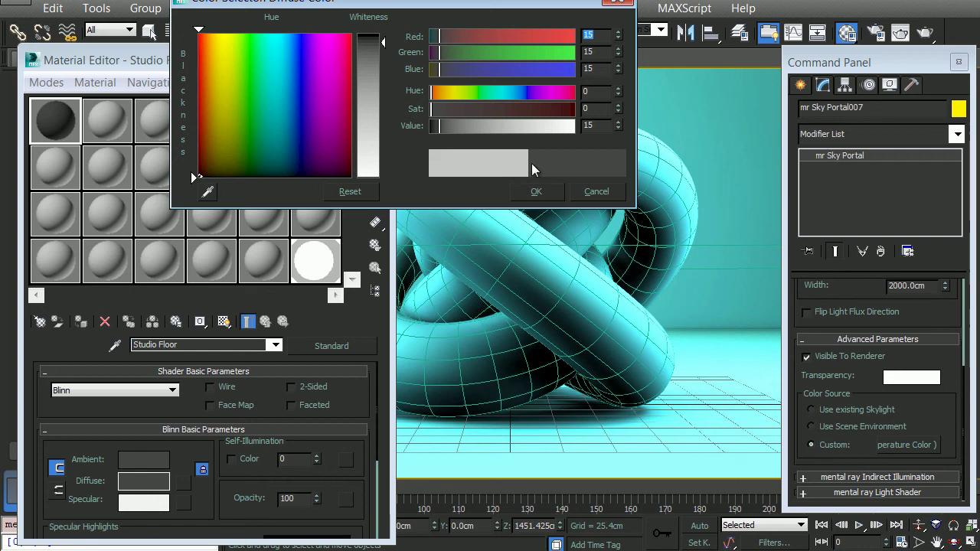
drag(456, 126, 431, 127)
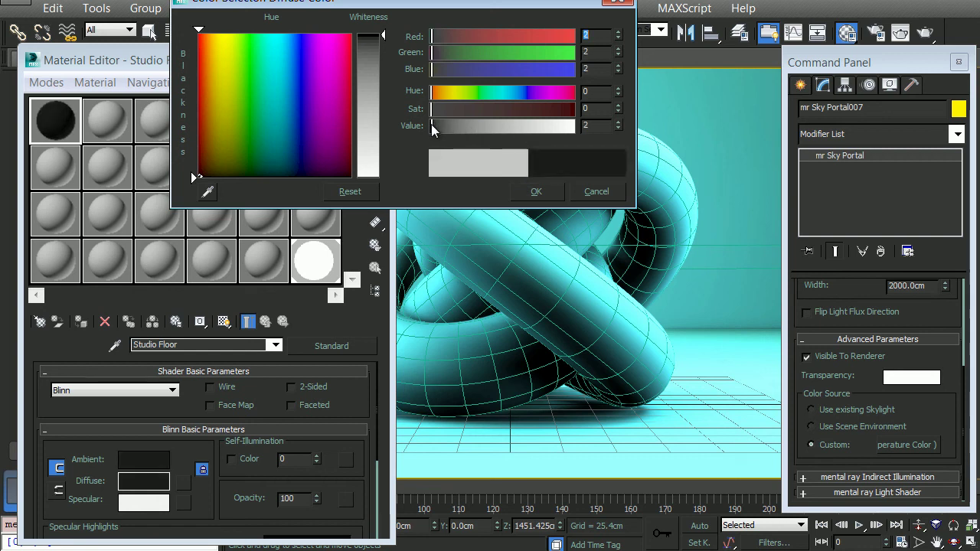
click(525, 191)
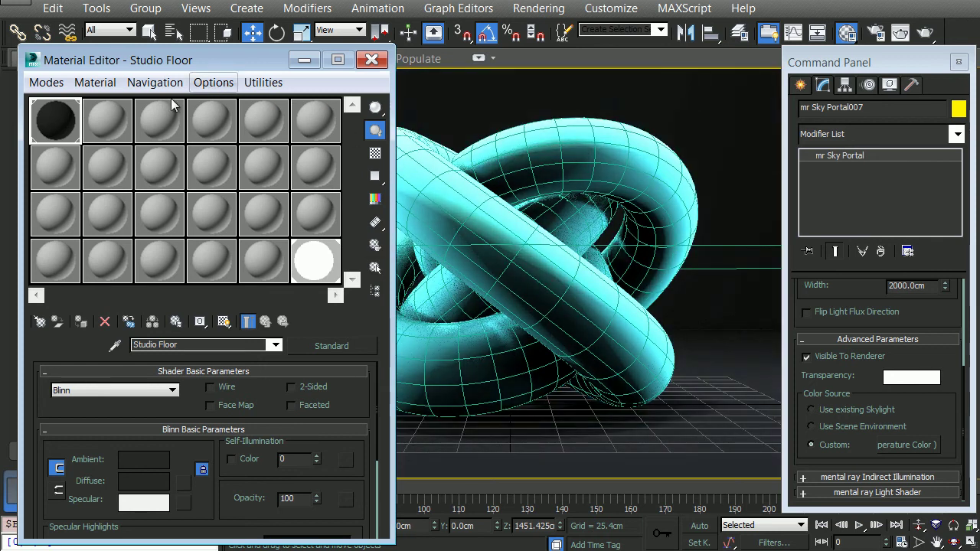
Name the second material slot ShowcaseModel and change its type to the mental ray Arch & Design material
click(99, 129)
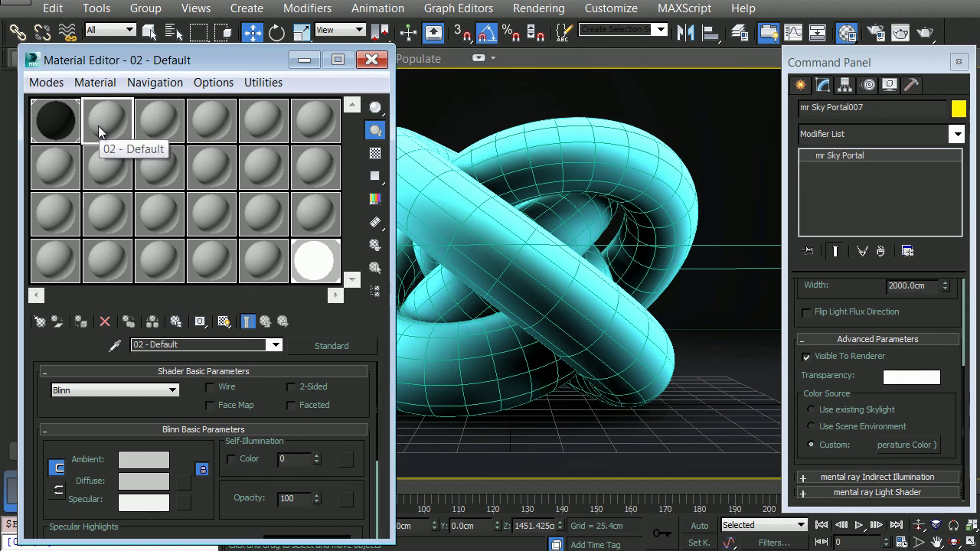
drag(243, 345, 132, 345)
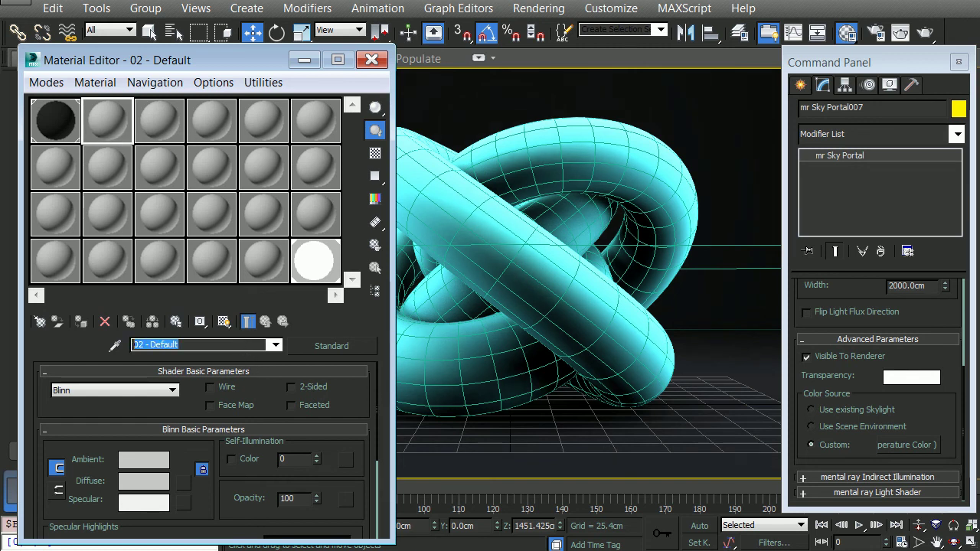
text(Showca)
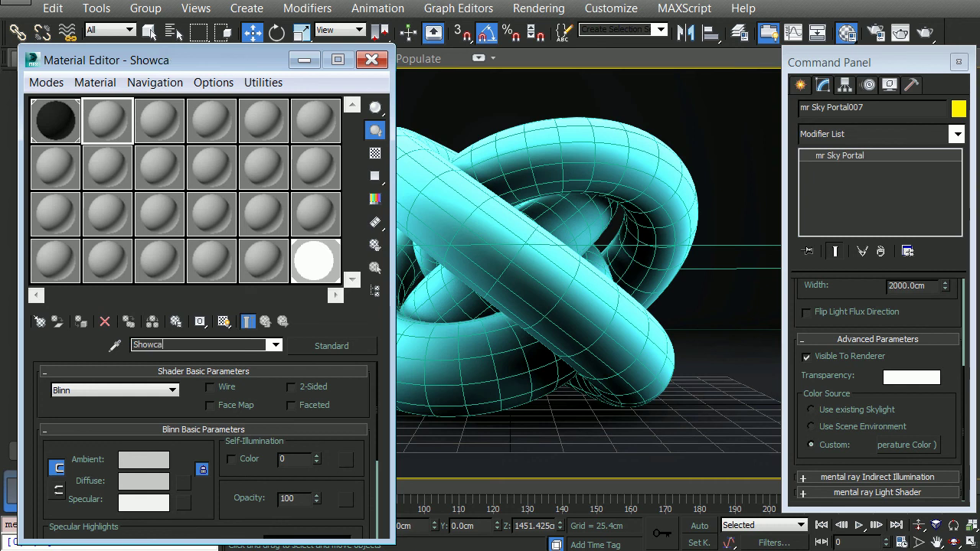
text(seModel)
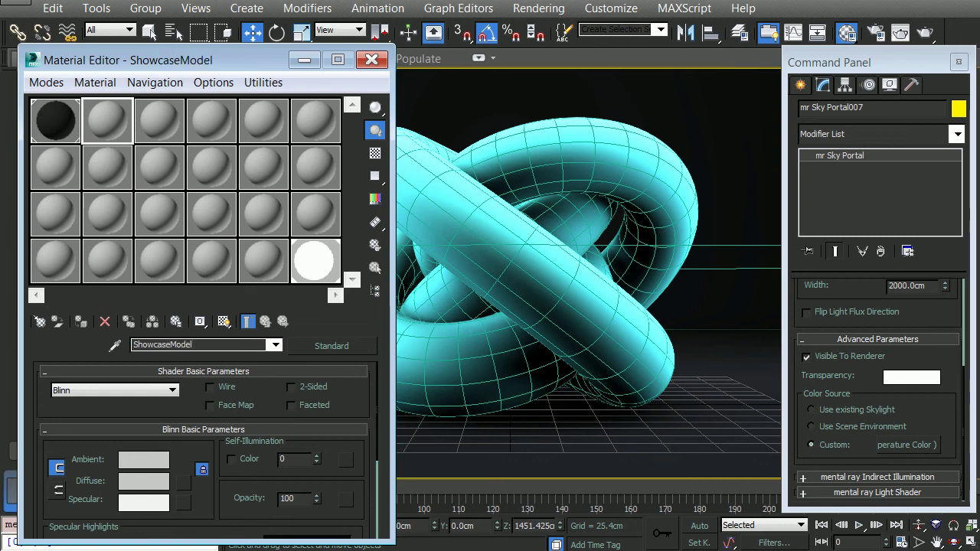
click(332, 345)
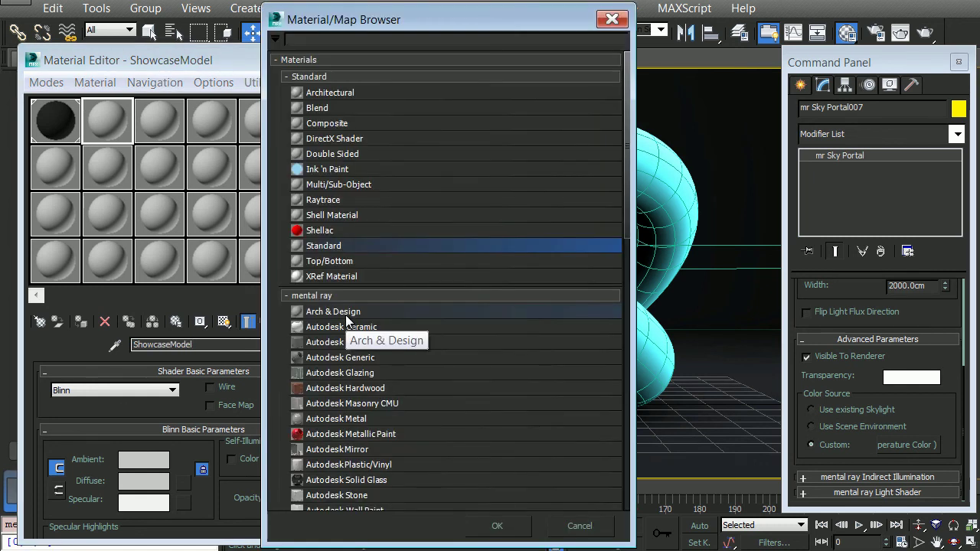
double_click(345, 315)
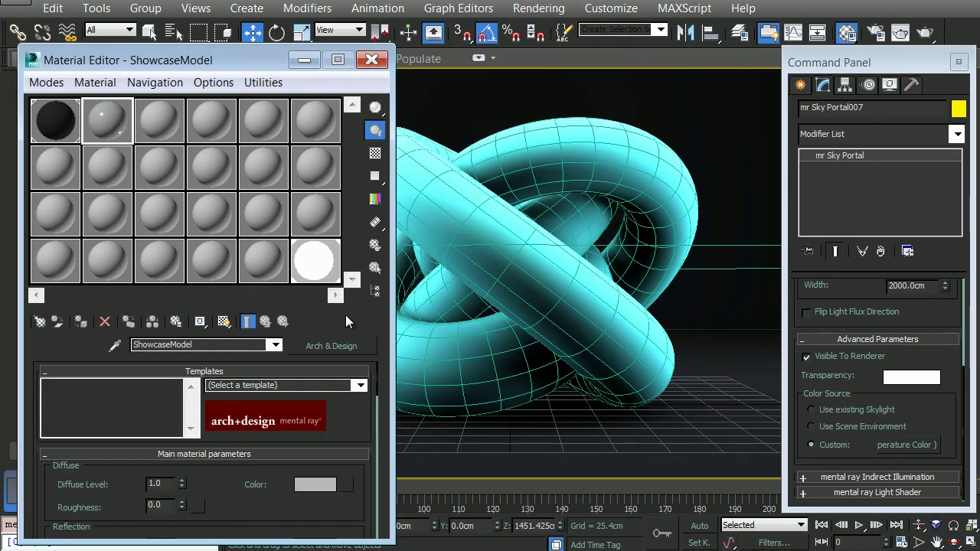
Set ShowcaseModel's reflectivity to 0.8, reflection glossiness to 0.5 and glossy samples to 30
scroll(337, 416, down, 3)
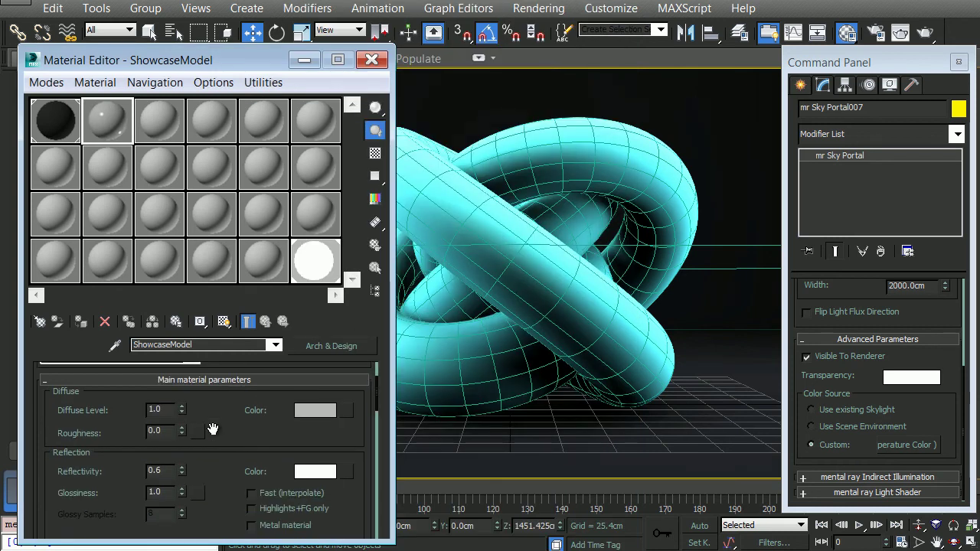
drag(176, 470, 66, 469)
text(.8)
key(Tab)
text(.5)
key(Tab)
text(30)
key(Return)
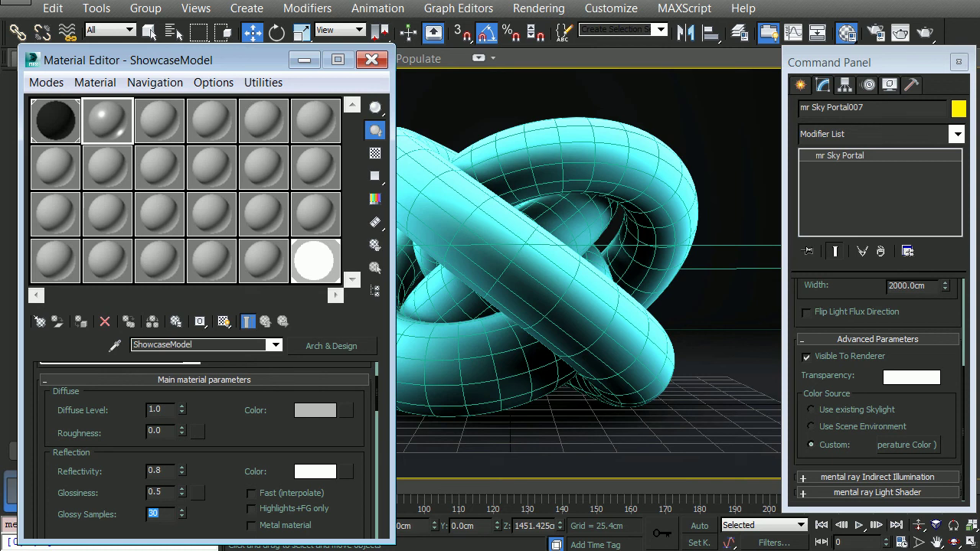
Apply ShowcaseModel to the torus knot and darken its diffuse color to a grey with value about 0.25
drag(112, 123, 485, 201)
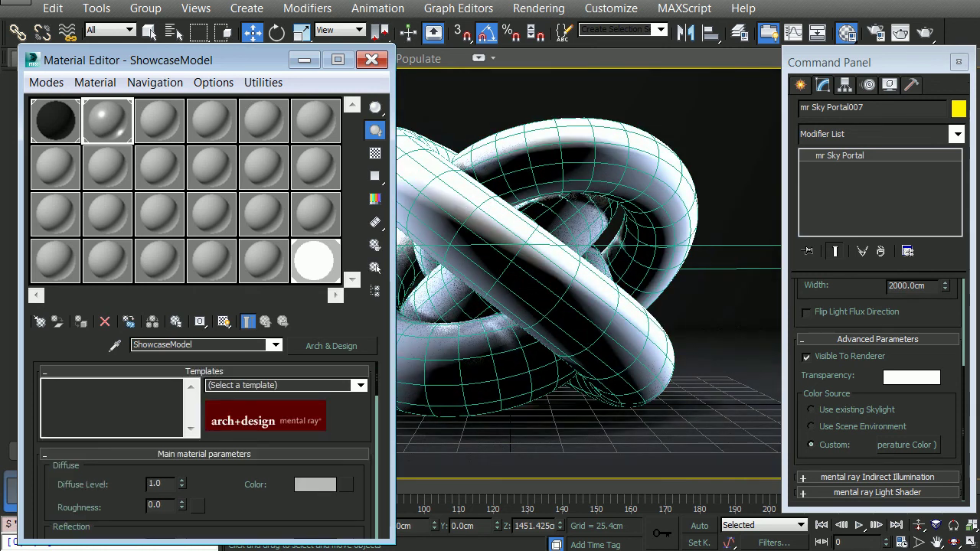
click(318, 482)
drag(375, 107, 375, 143)
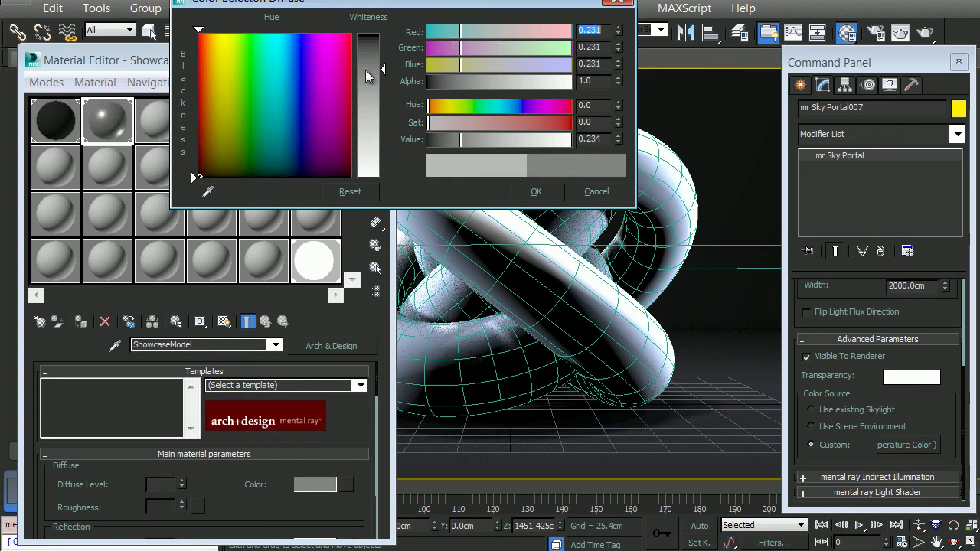
click(545, 191)
Test-render the Angle_Main camera view at frame 0 to examine the lighting and materials
click(371, 60)
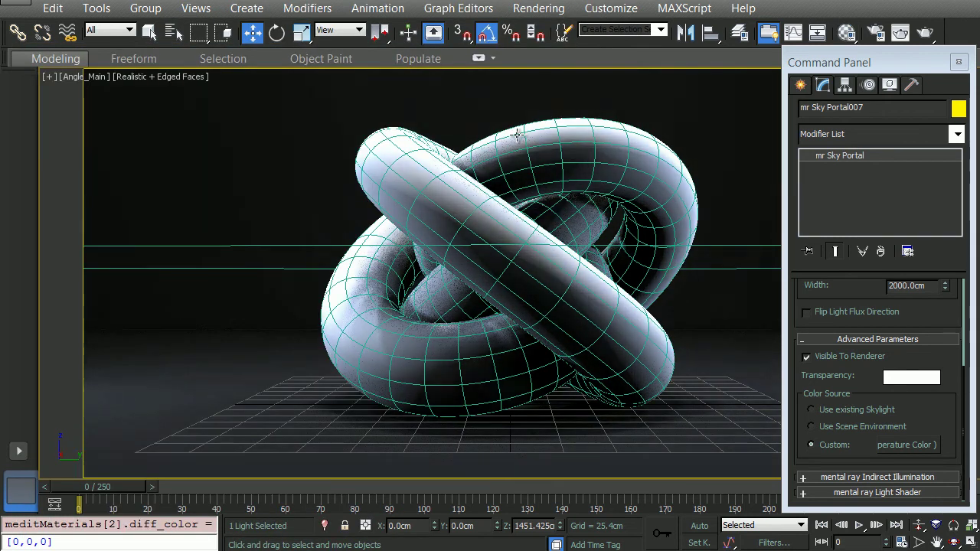
key(shift+q)
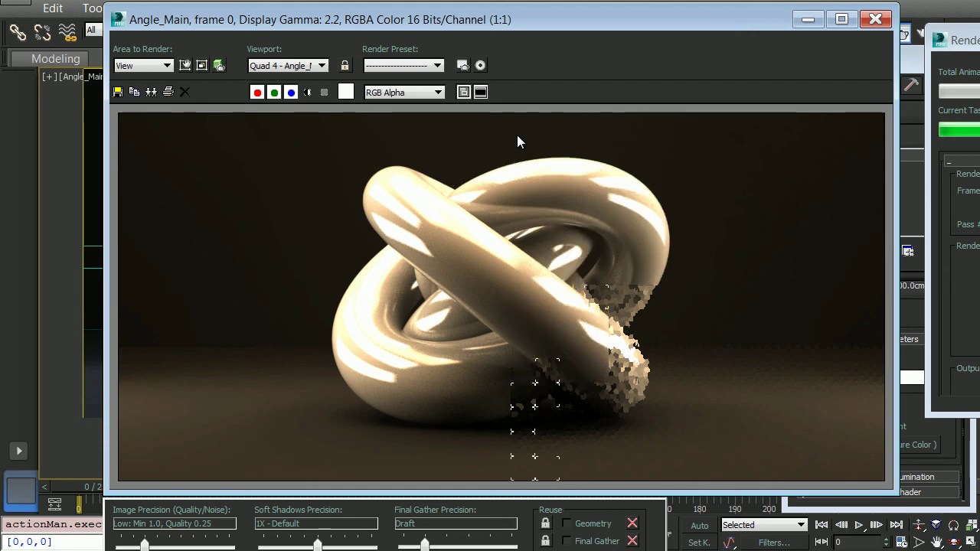
click(875, 19)
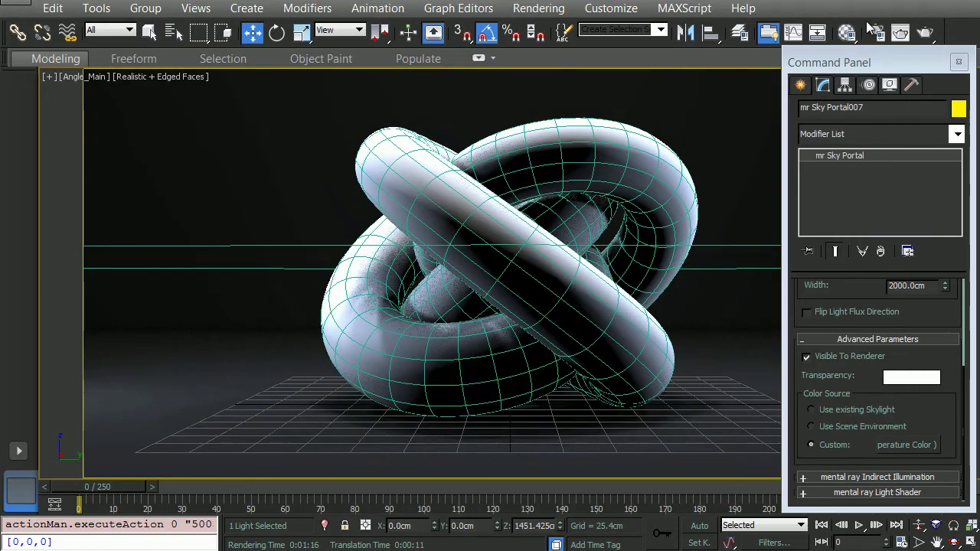
Turn off Visible to Camera in the object properties of the room box Box001
right_click(243, 134)
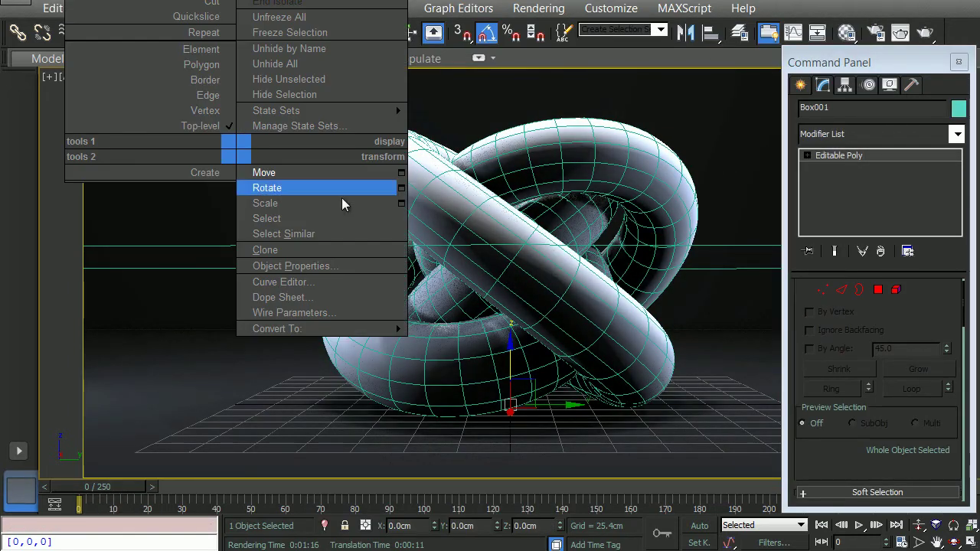
click(314, 266)
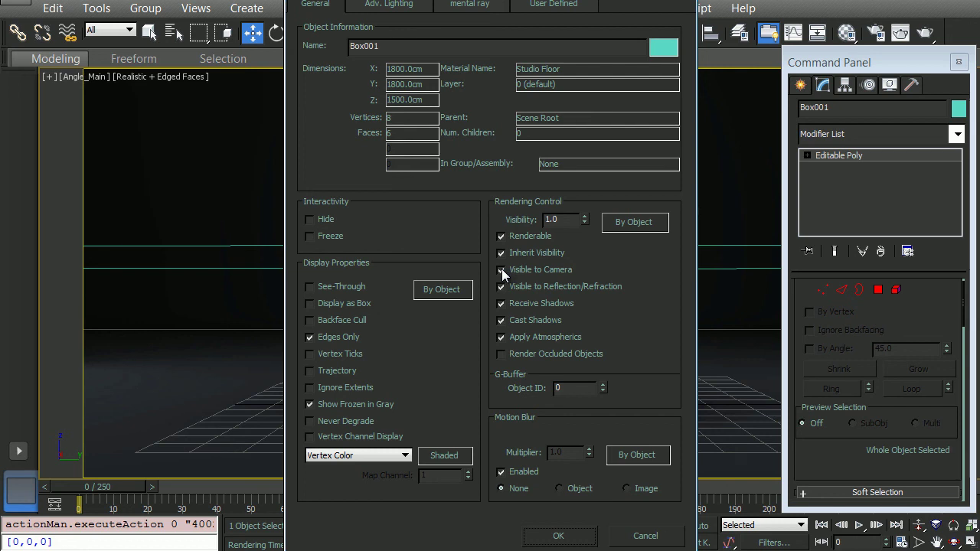
click(558, 536)
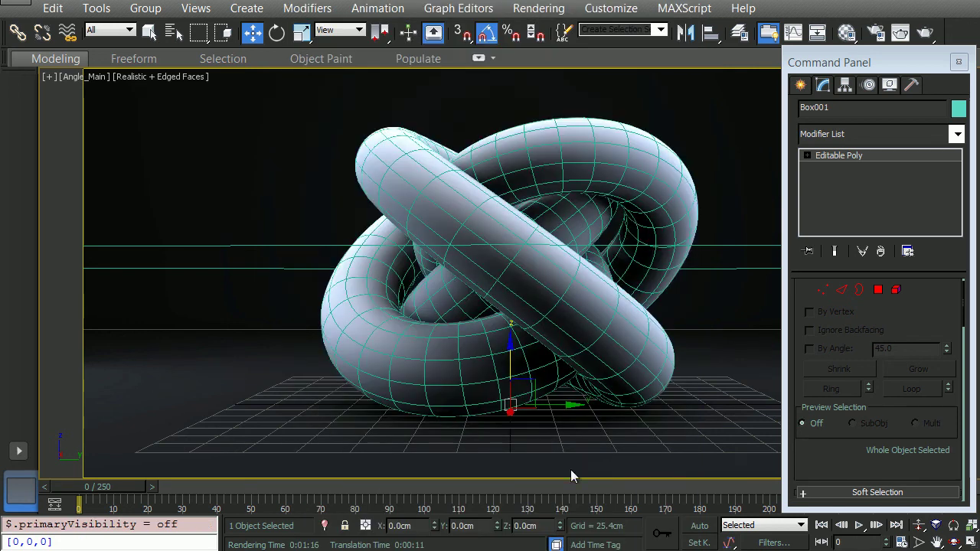
Lighten the grey diffuse color of the ShowcaseModel material slightly
key(m)
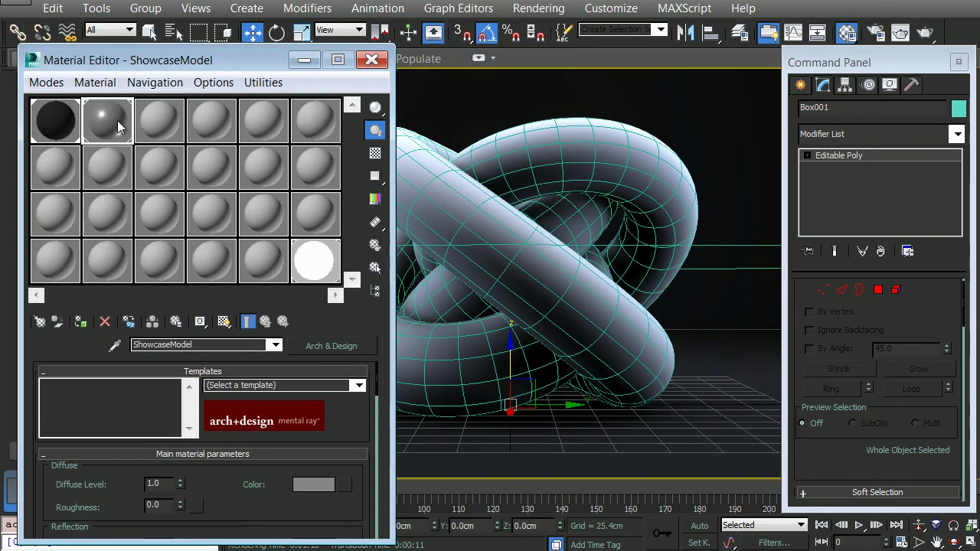
scroll(222, 427, down, 3)
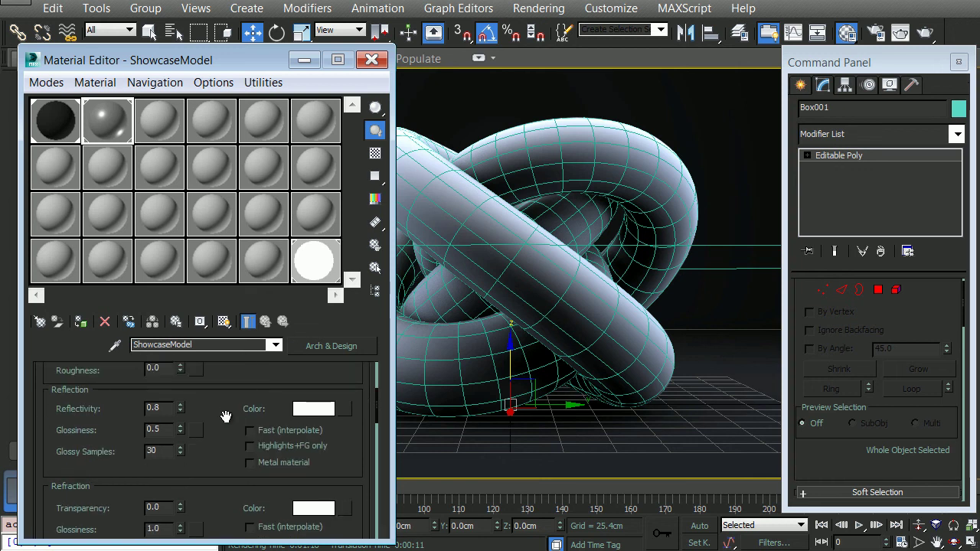
scroll(226, 413, up, 1)
click(305, 402)
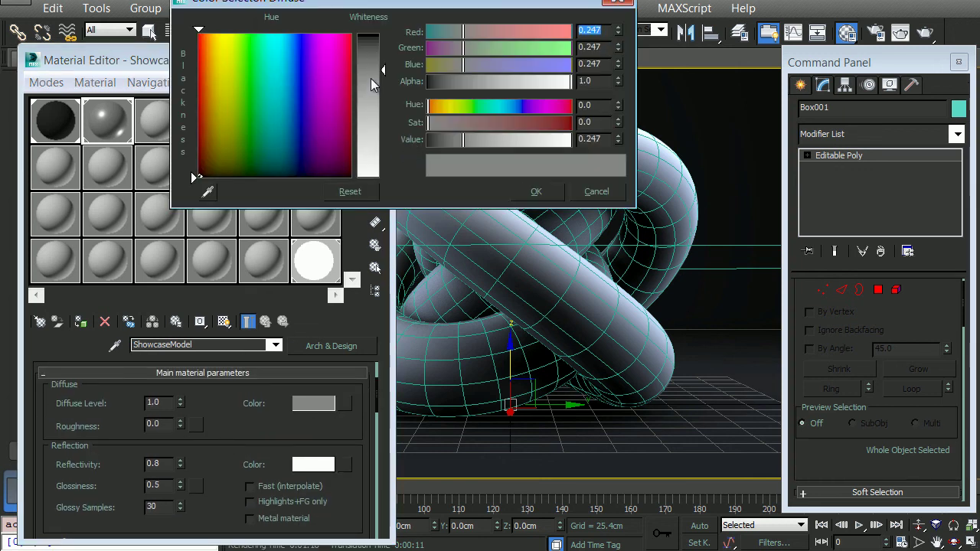
click(535, 191)
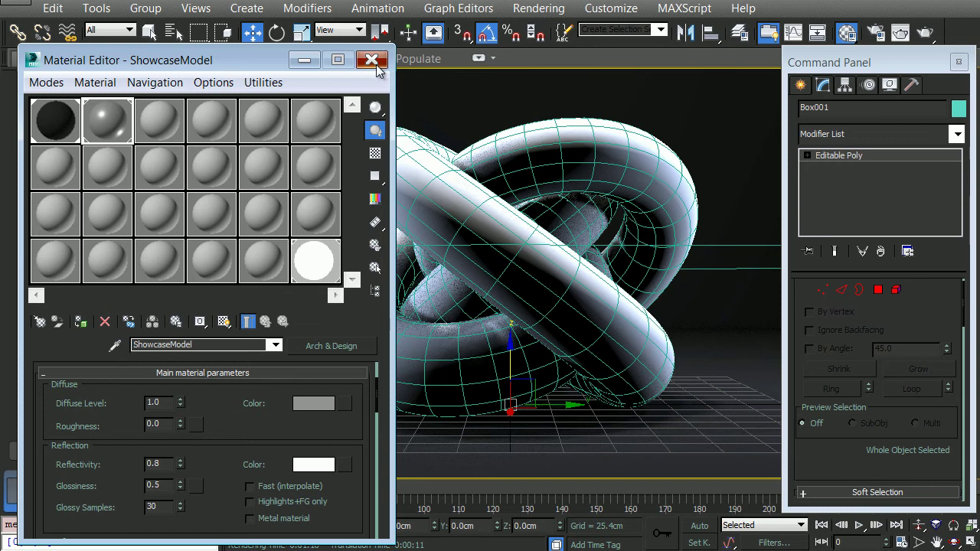
Close the material editor and move the room box Box001 down about 413 cm in the Perspective view
click(375, 59)
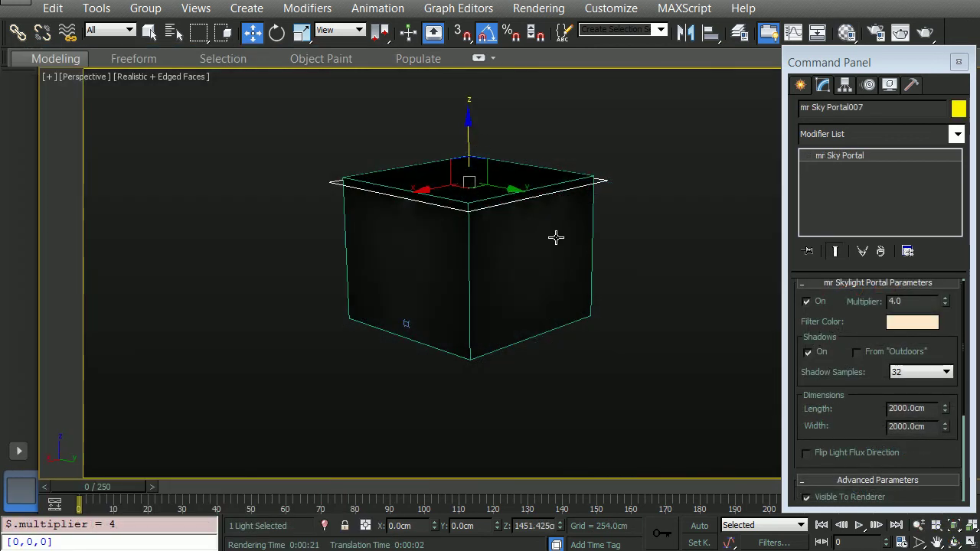
click(535, 185)
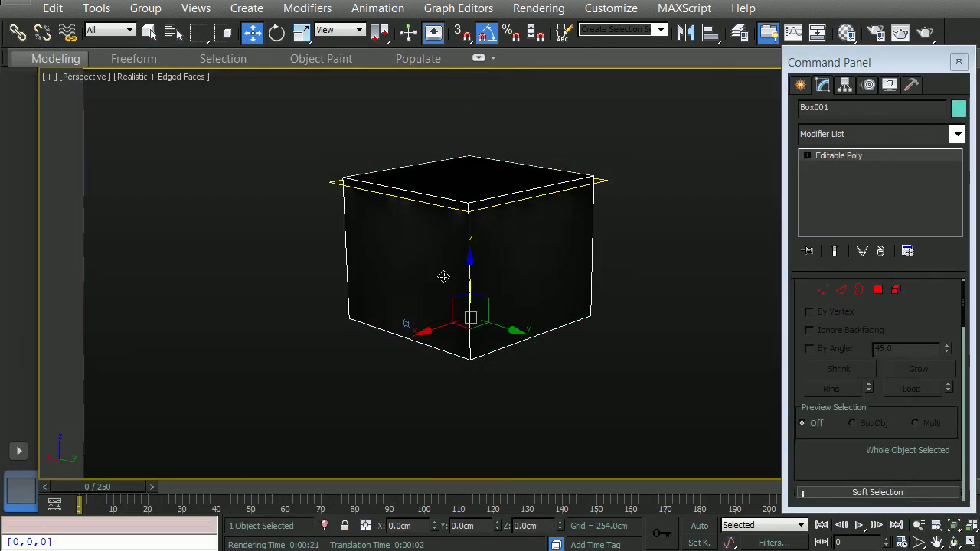
drag(470, 264, 470, 299)
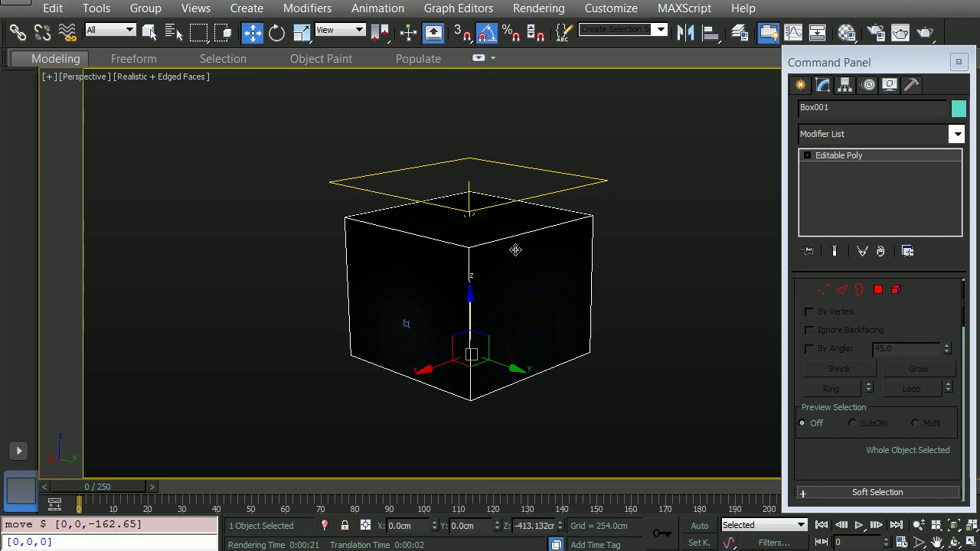
Center the pivot of the room box Box001 to the object and scale it up uniformly to about 164%
key(r)
click(845, 86)
click(873, 199)
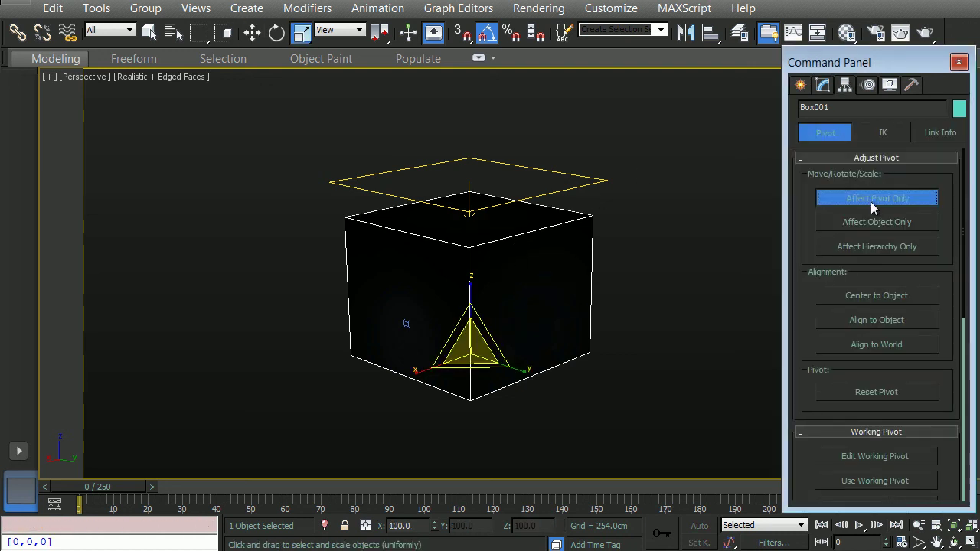
click(877, 198)
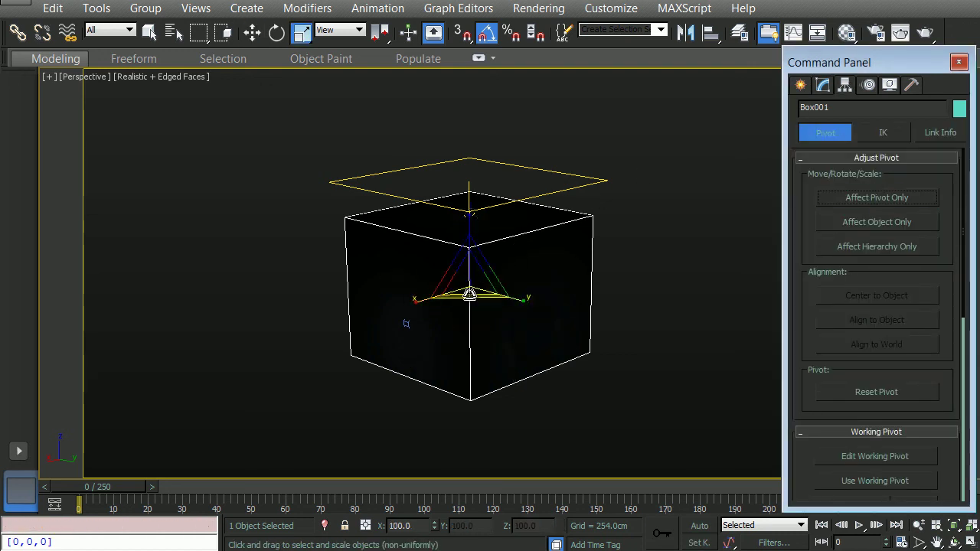
drag(467, 268, 532, 235)
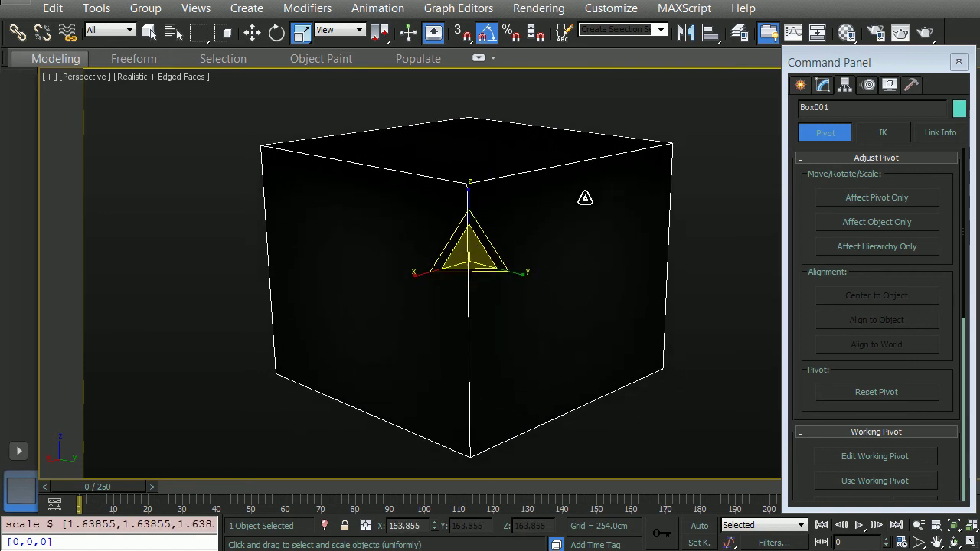
Show the scene in wireframe and set the overhead mr Sky Portal007's length and width to 3000 cm
key(F3)
click(547, 159)
key(w)
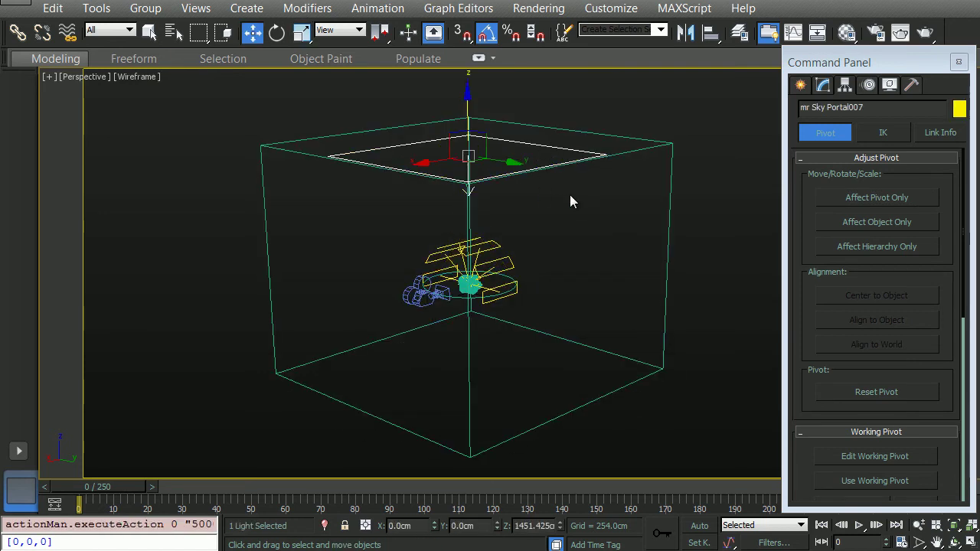
key(1)
drag(936, 346, 598, 305)
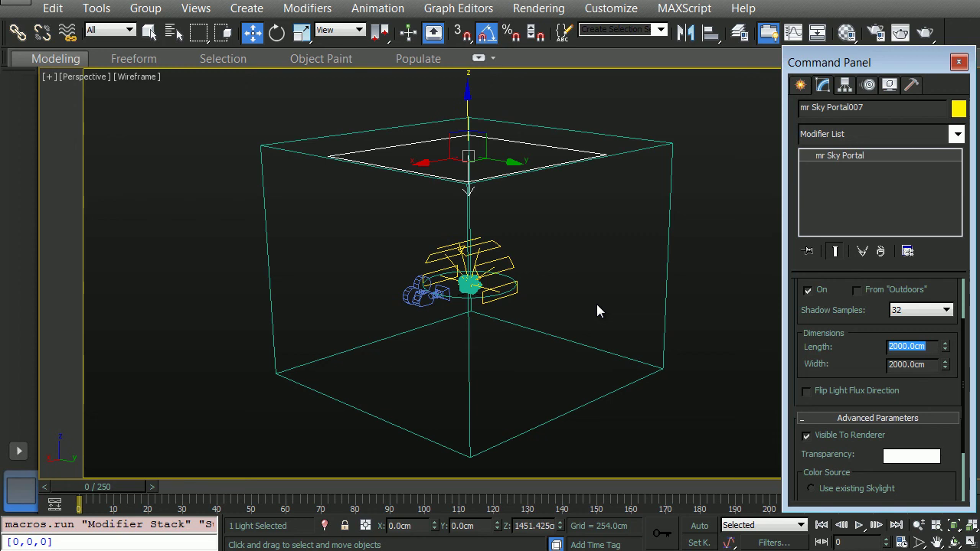
text(3000)
key(Tab)
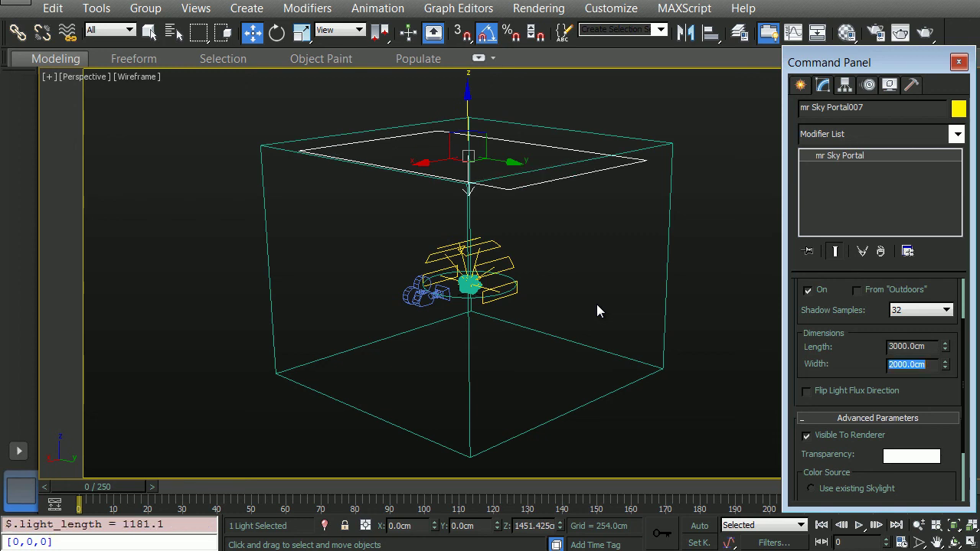
text(3000)
key(Return)
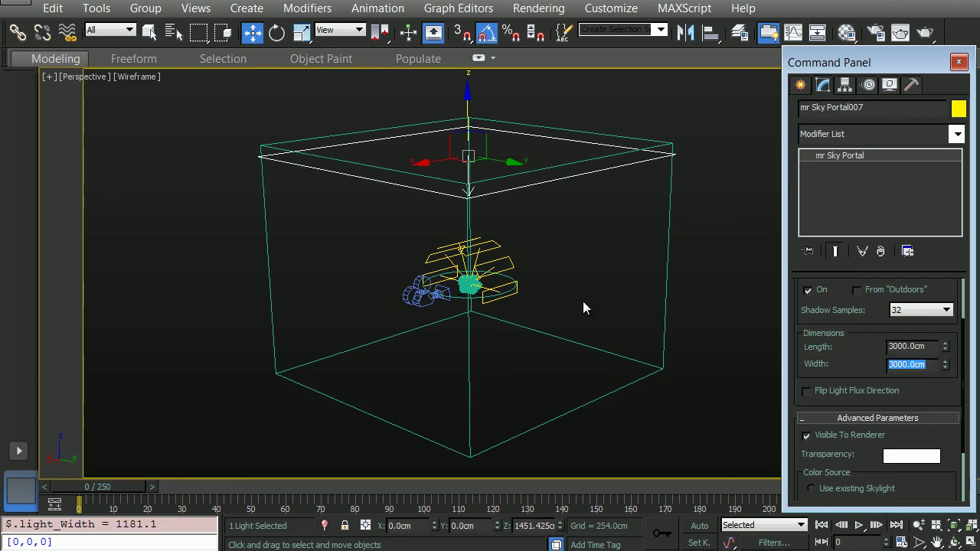
Copy the overhead mr Sky Portal straight down to the lower part of the room box, at about Z -355 cm
middle_click(449, 170)
shift+drag(468, 106, 465, 275)
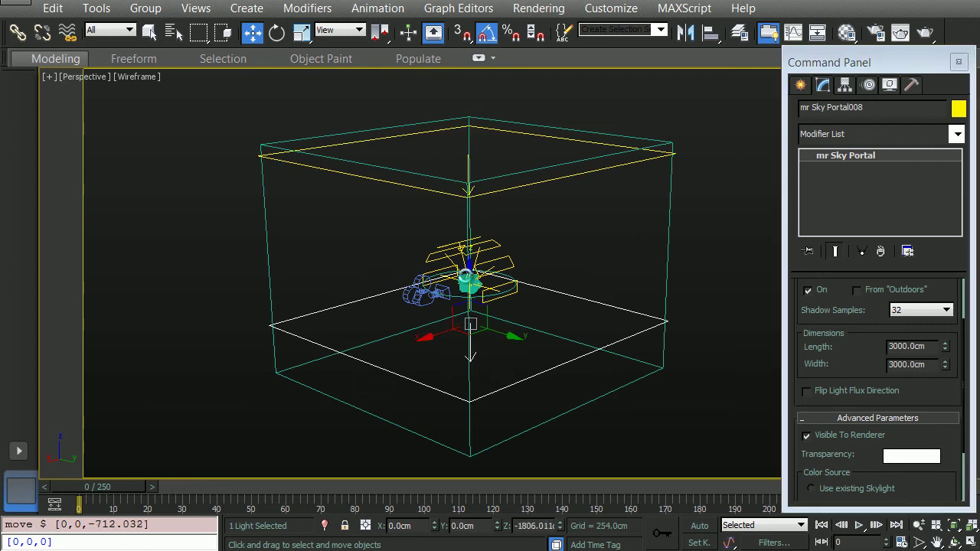
click(527, 353)
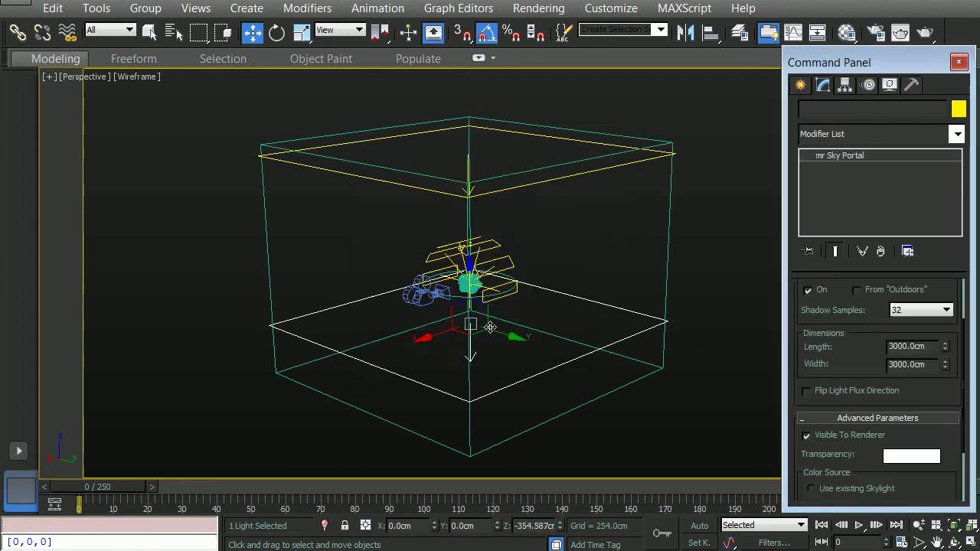
Rotate the copied sky portal to face upward and lower it to about Z -651 cm, near the box floor
key(e)
drag(501, 279, 549, 405)
key(w)
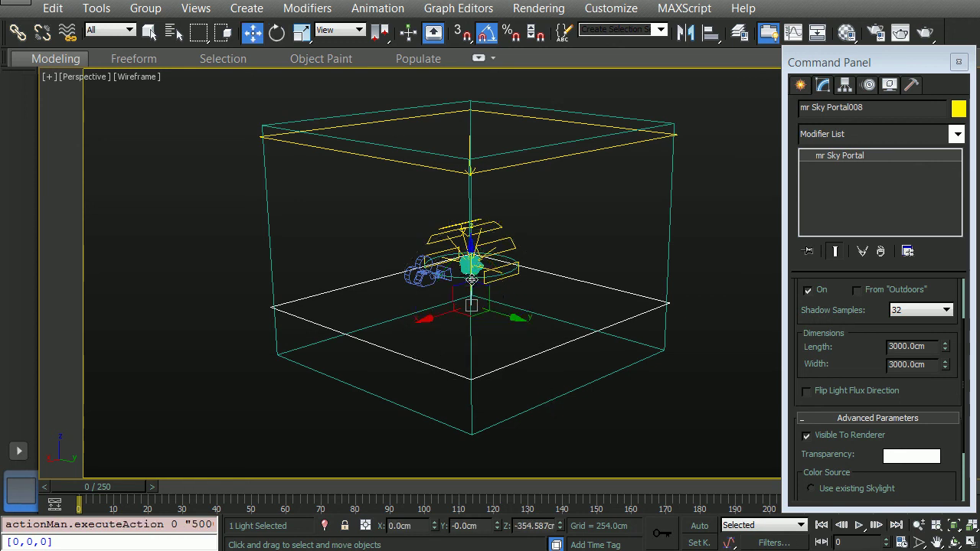
drag(471, 279, 471, 306)
Change the filter color of the lower mr Sky Portal near the box floor
scroll(887, 462, up, 3)
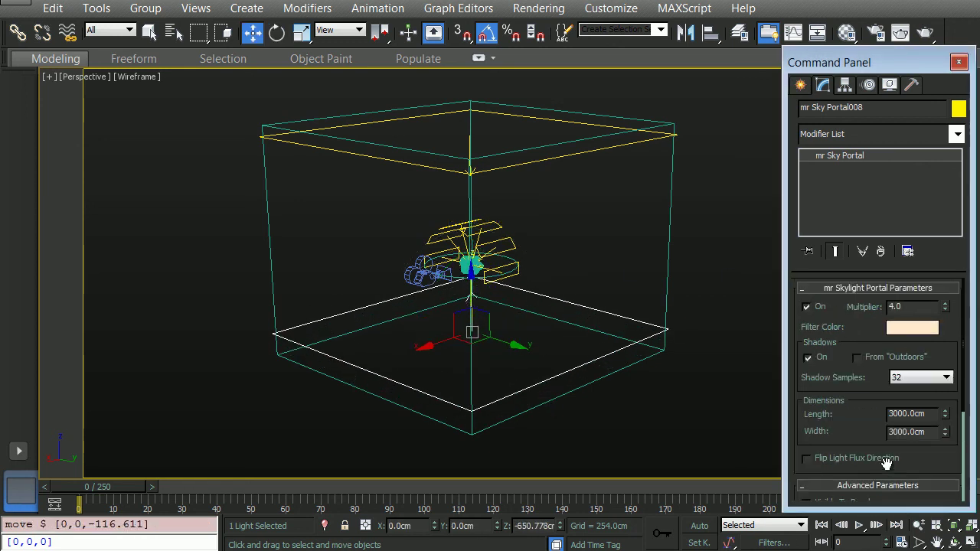
click(903, 329)
drag(461, 105, 484, 107)
click(536, 192)
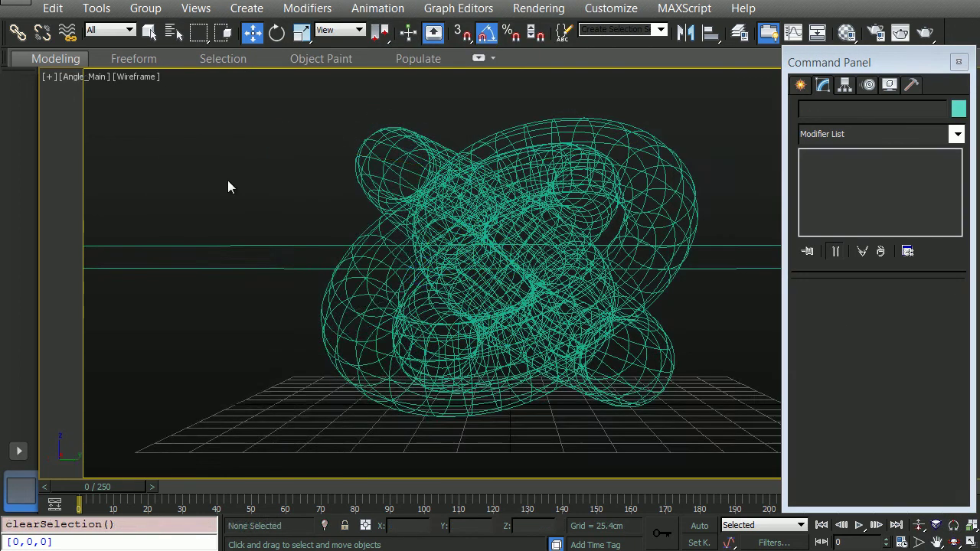
Set the aperture in the mr Photographic Exposure Control to about f/6.44
key(8)
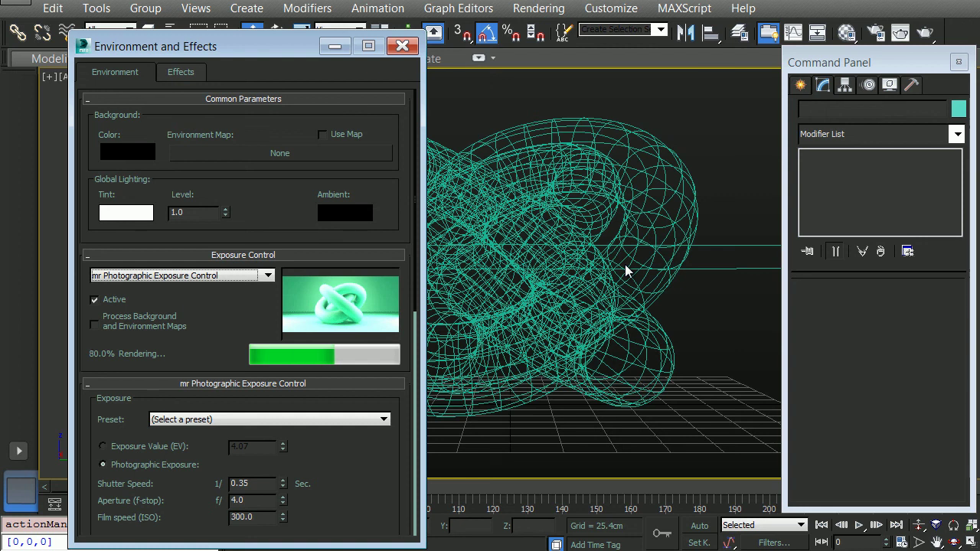
drag(283, 500, 274, 453)
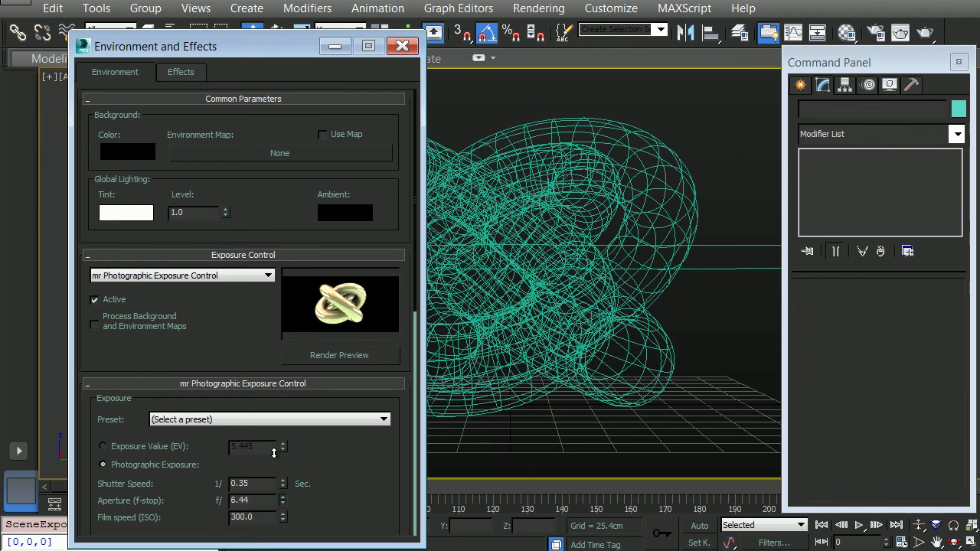
click(403, 47)
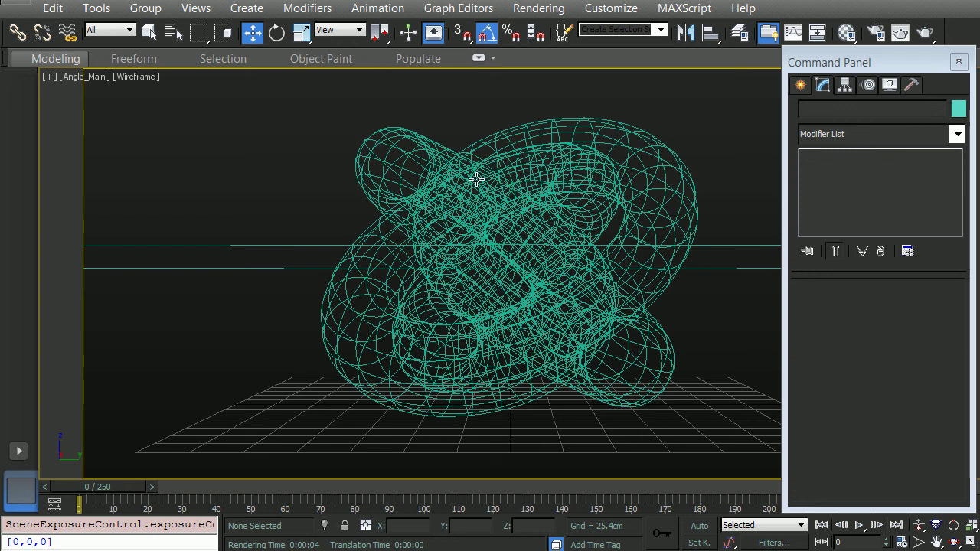
Link the six arced mr Sky Portals around the torus knot to the orbit circle Circle001 as their parent
key(p)
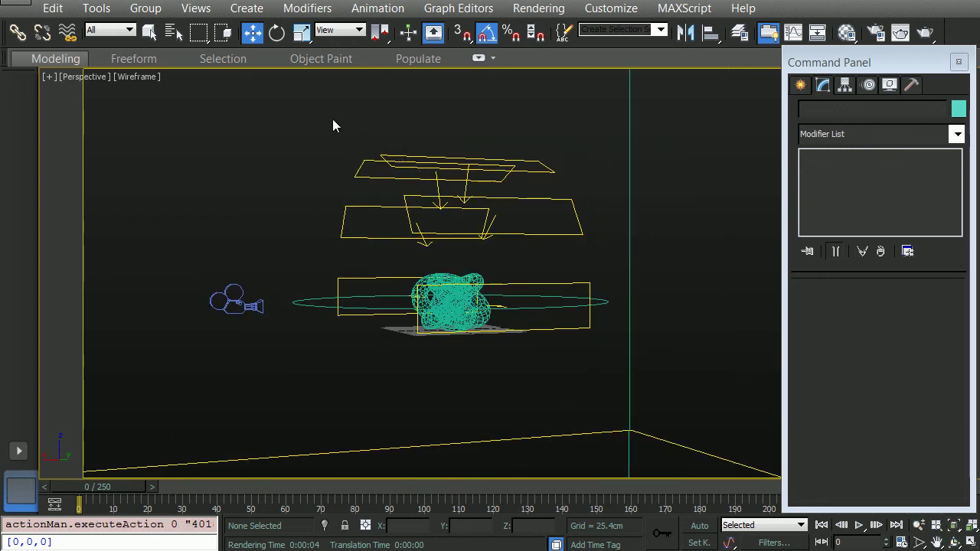
mouse_move(341, 186)
alt+middle_down()
mouse_move(355, 148)
mouse_move(350, 207)
mouse_move(311, 219)
mouse_move(322, 227)
mouse_move(332, 229)
mouse_move(339, 175)
alt+middle_up()
drag(326, 120, 487, 237)
ctrl+drag(347, 253, 411, 286)
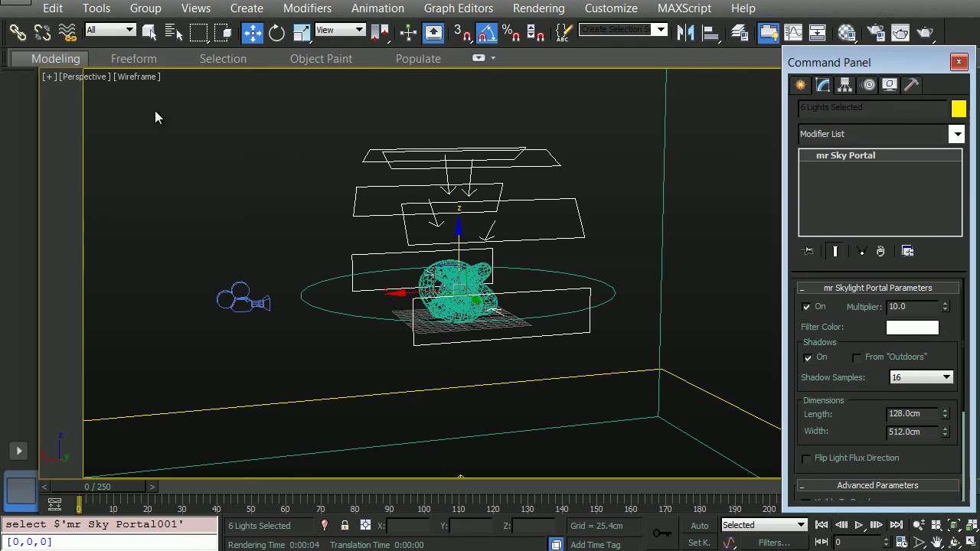
click(17, 31)
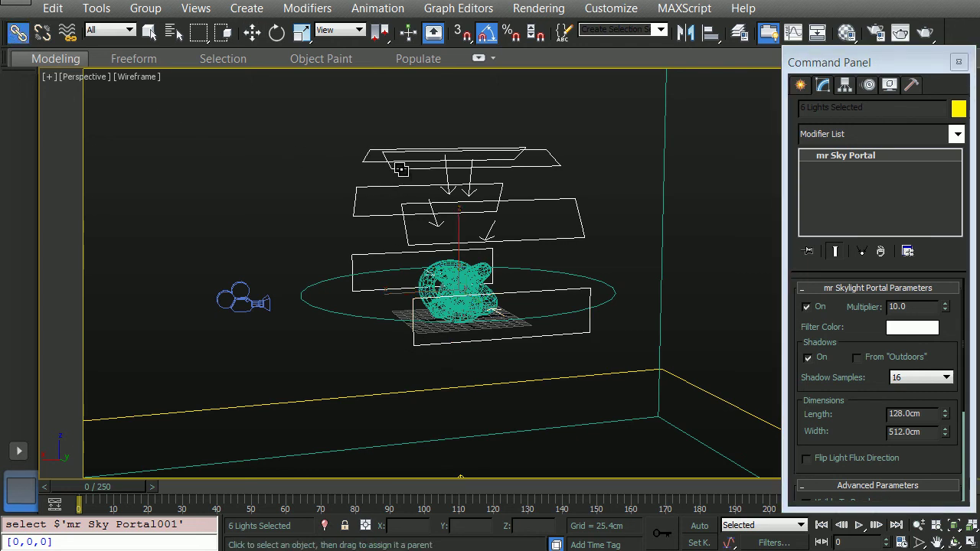
drag(401, 170, 317, 283)
right_click(333, 325)
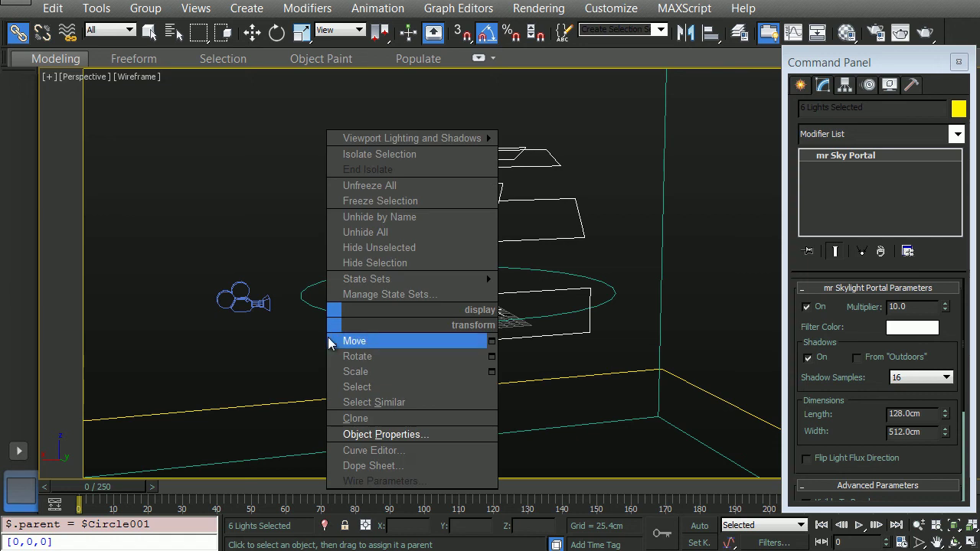
click(354, 341)
click(337, 334)
Play the animation in Expert Mode to review the rotating portals in Perspective and the shaded Angle_Main camera view
key(ctrl+x)
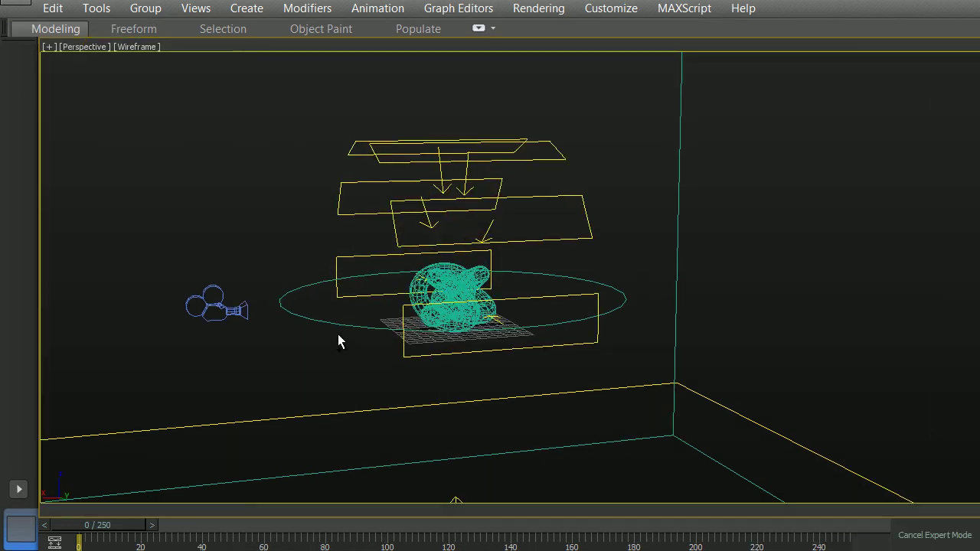
key(/)
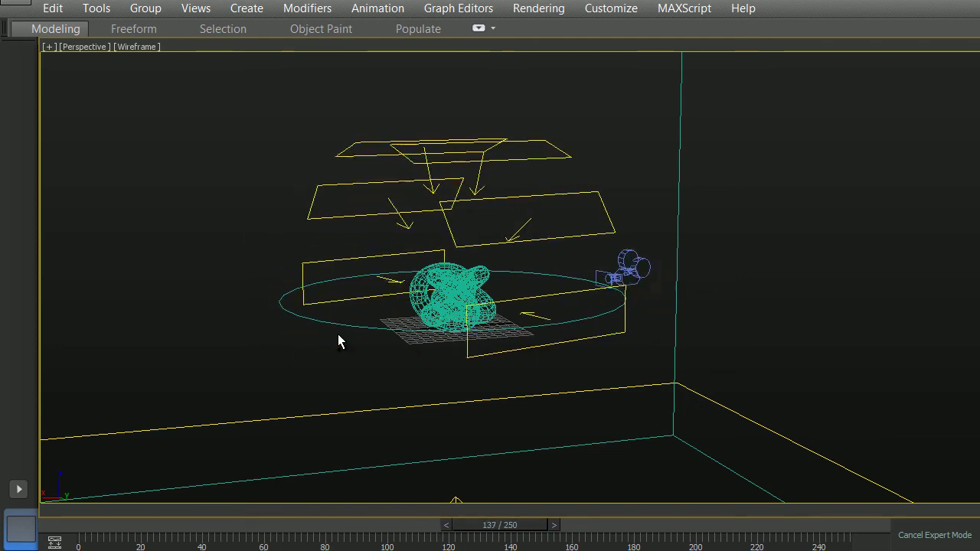
key(c)
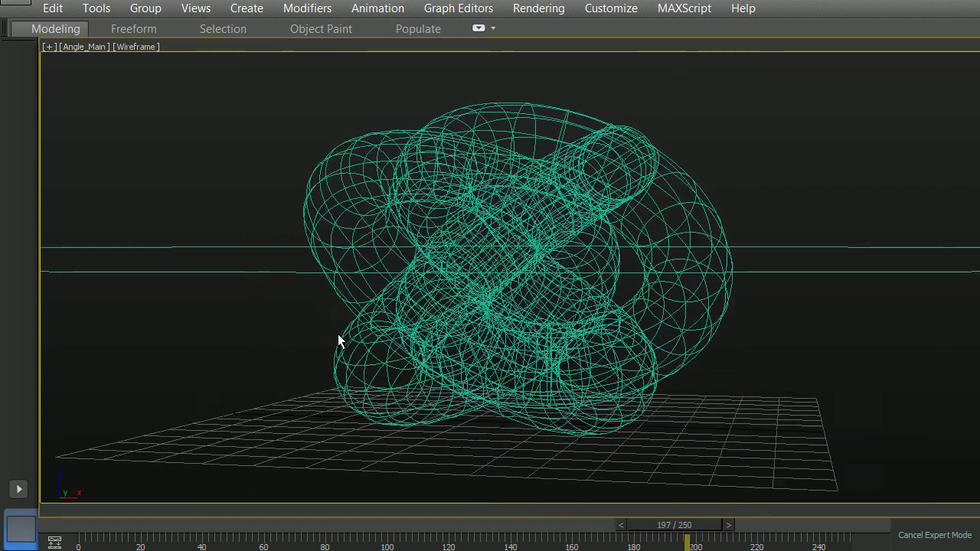
key(F3)
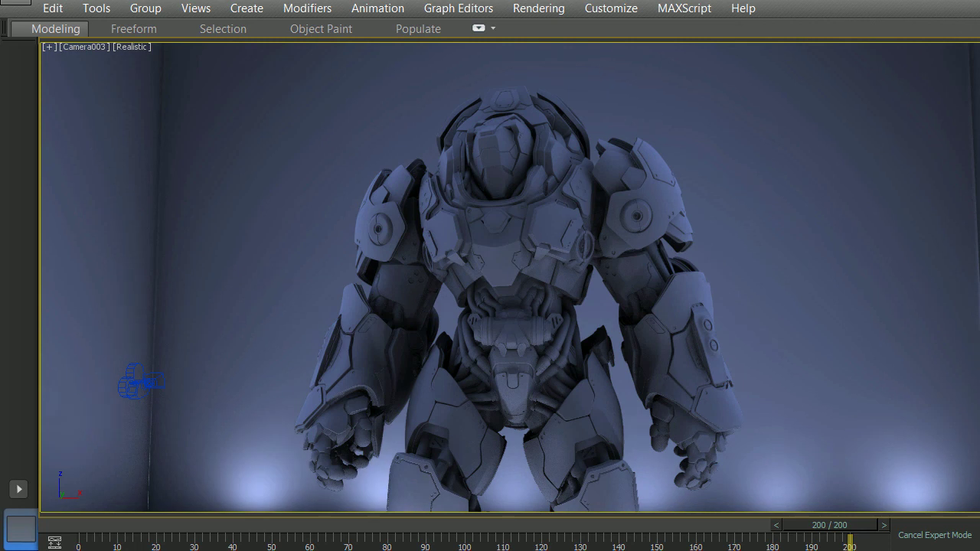
Bring up the rendered Camera001 frame of the robot scene to examine its lighting
key(alt+Tab)
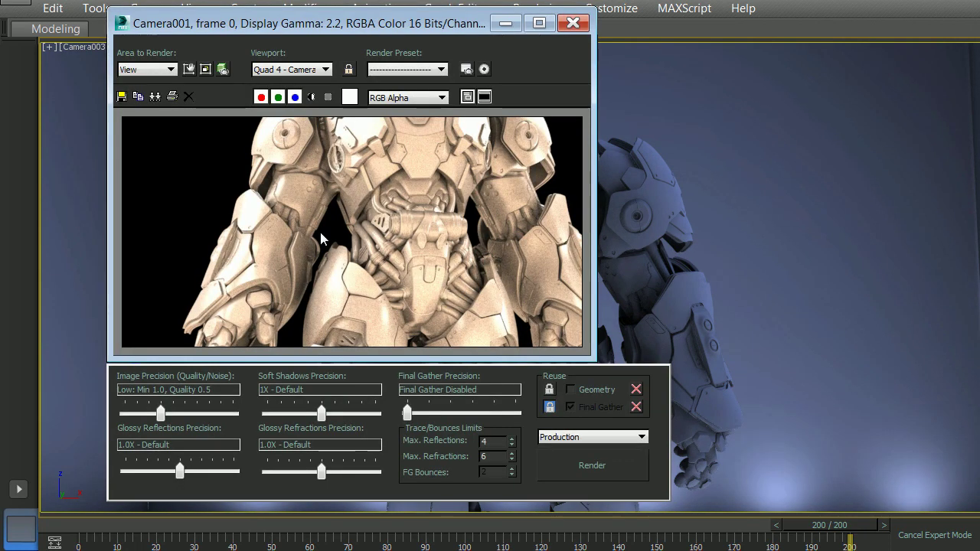